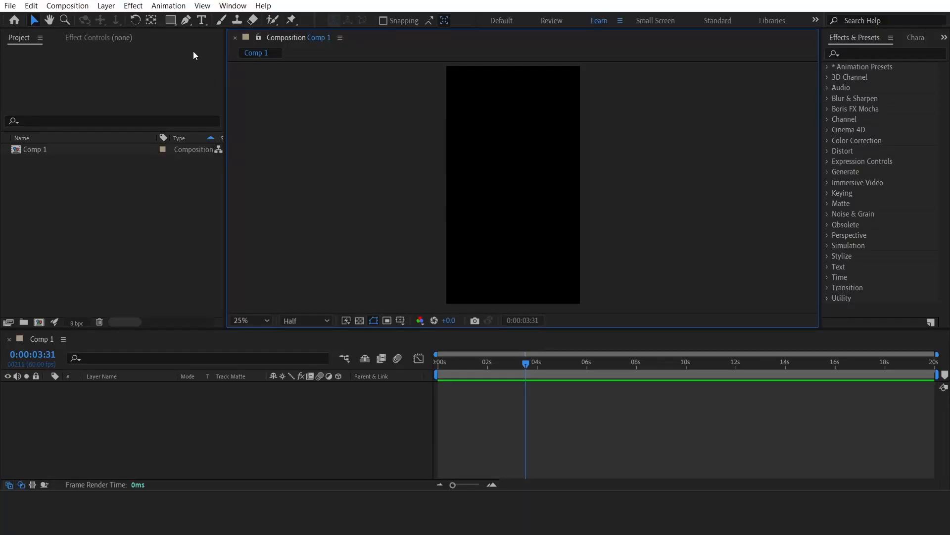
Add a full-frame rectangle to Comp 1 with the fill colour 35A8B8.
key(q)
click(391, 20)
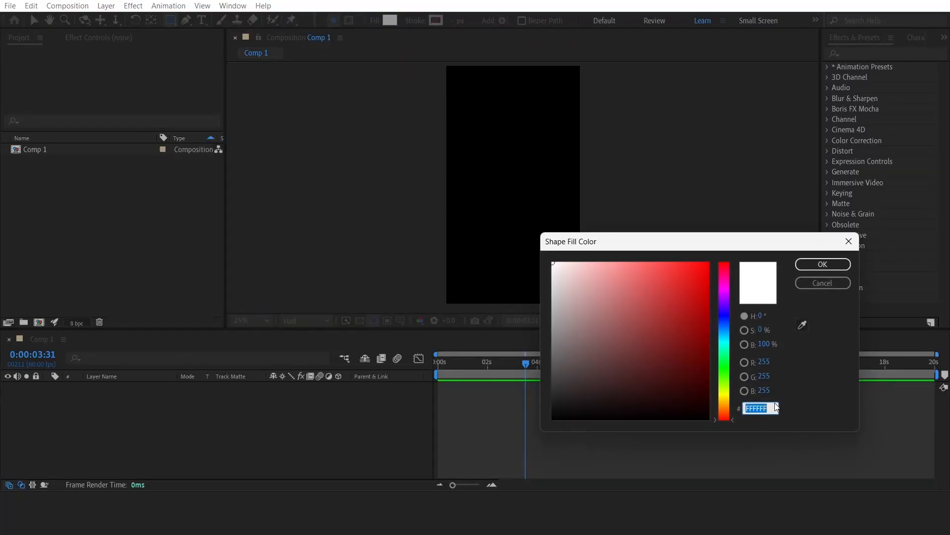
text(3)
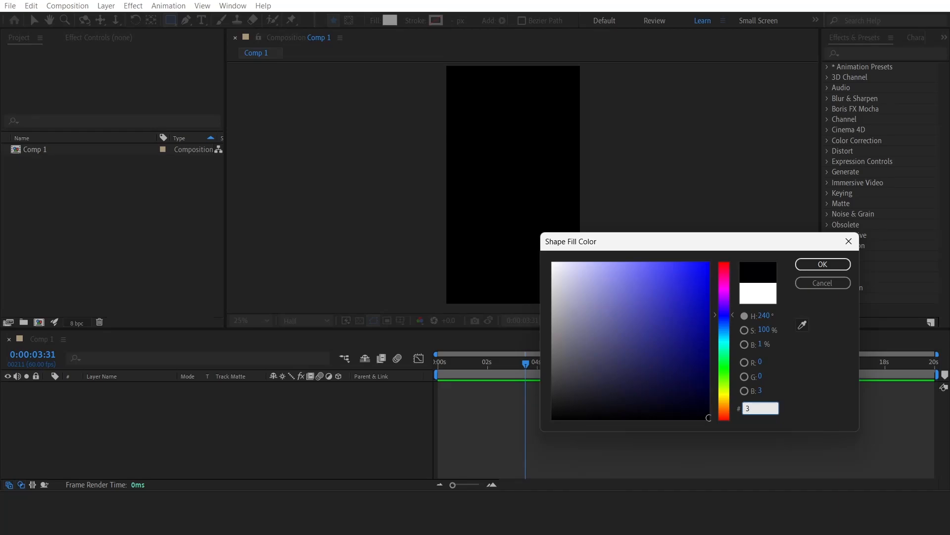
text(5A8B8)
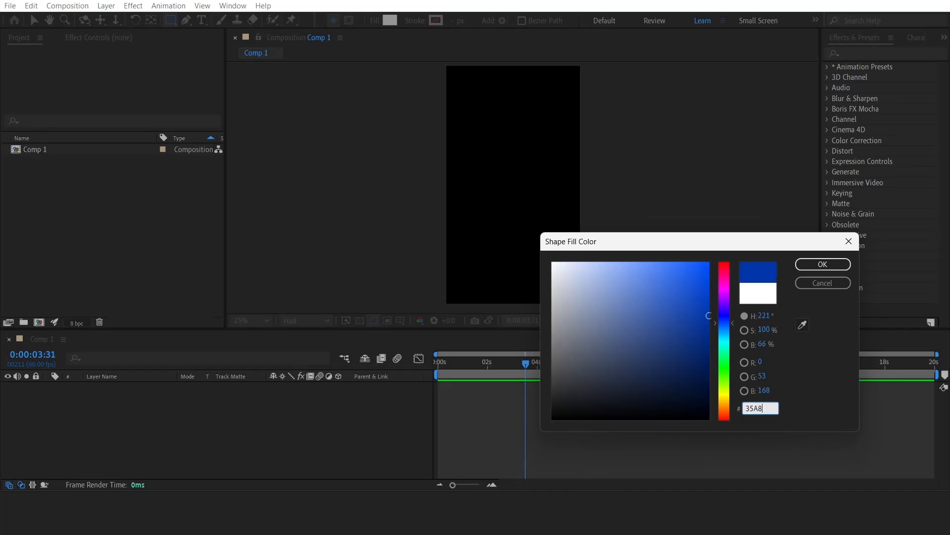
click(819, 260)
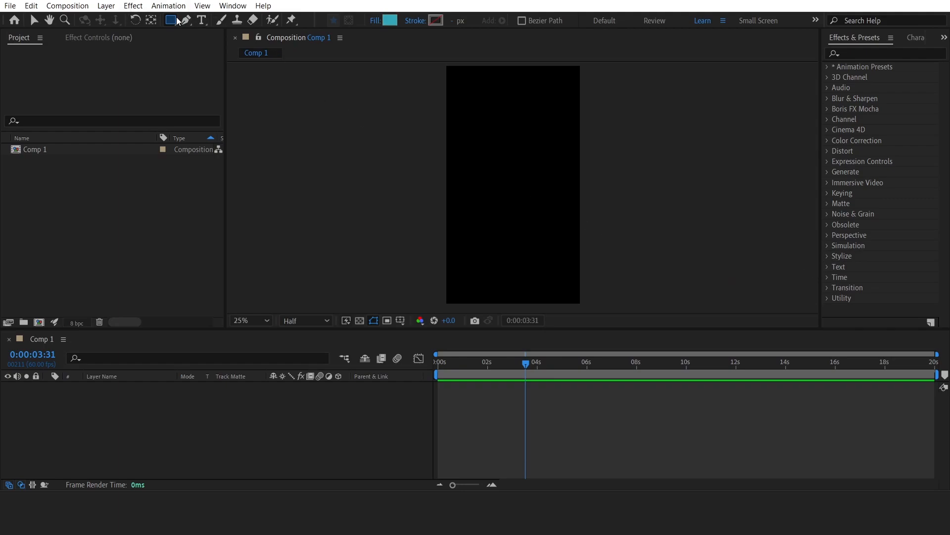
double_click(174, 20)
key(v)
Rename the new shape layer as "water base".
right_click(124, 386)
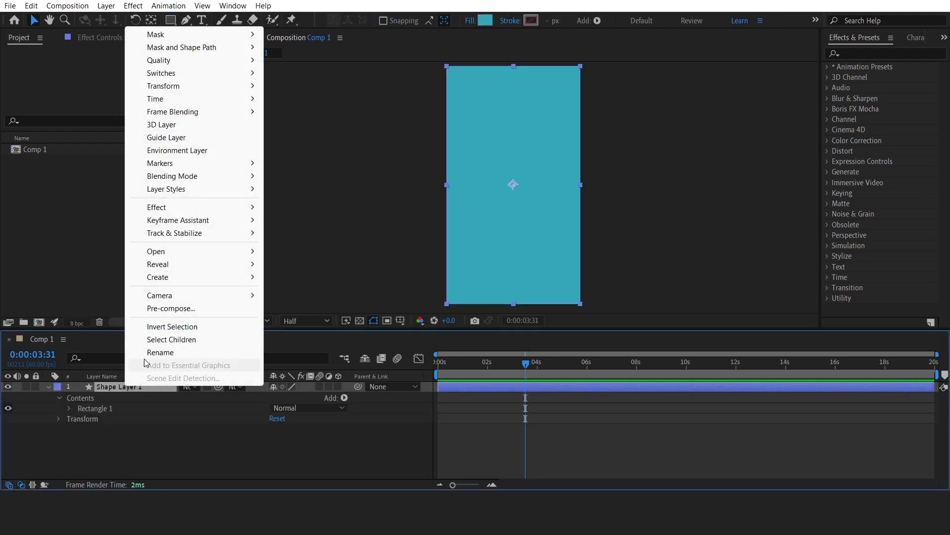
click(150, 352)
text(water )
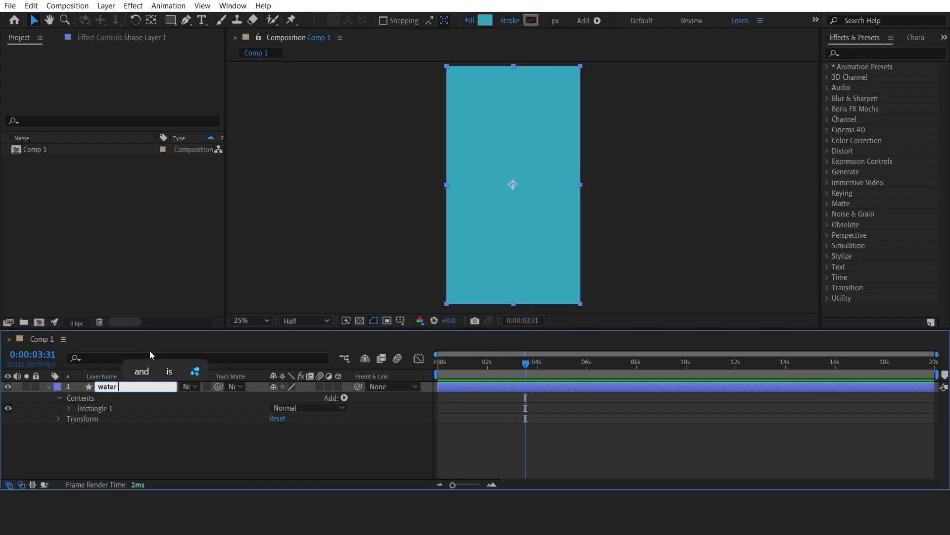
text(base)
key(Return)
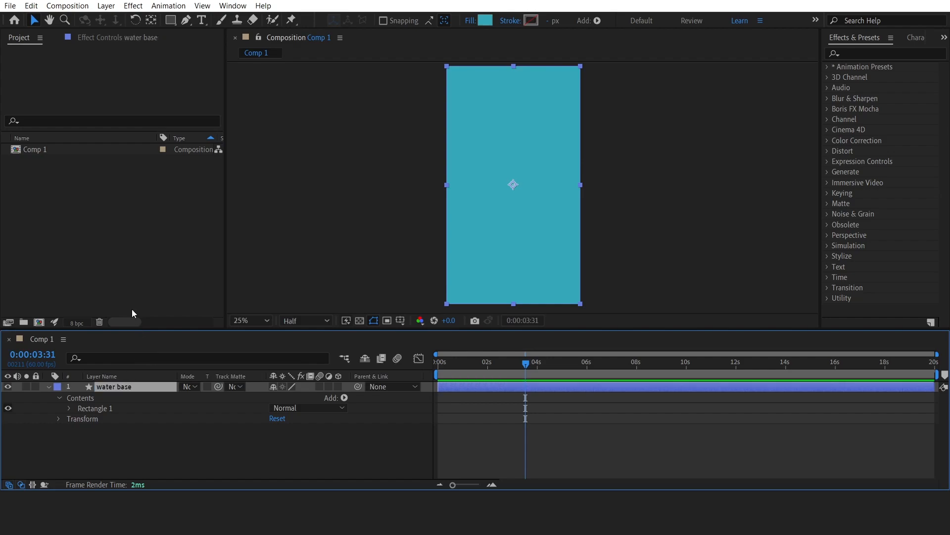
Create a new composition named "water waves" with a width of 2500 px and a height of 2800 px.
right_click(123, 266)
click(152, 273)
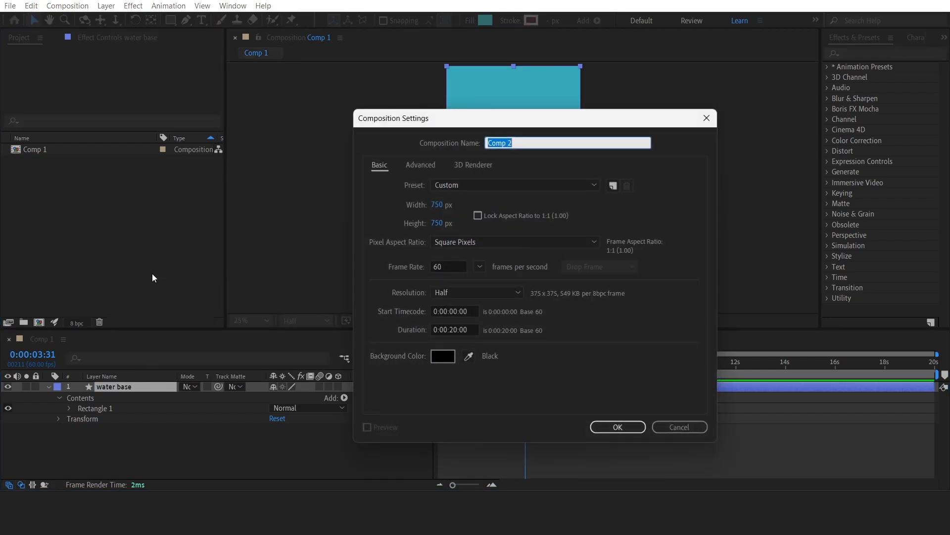
click(437, 205)
text(2)
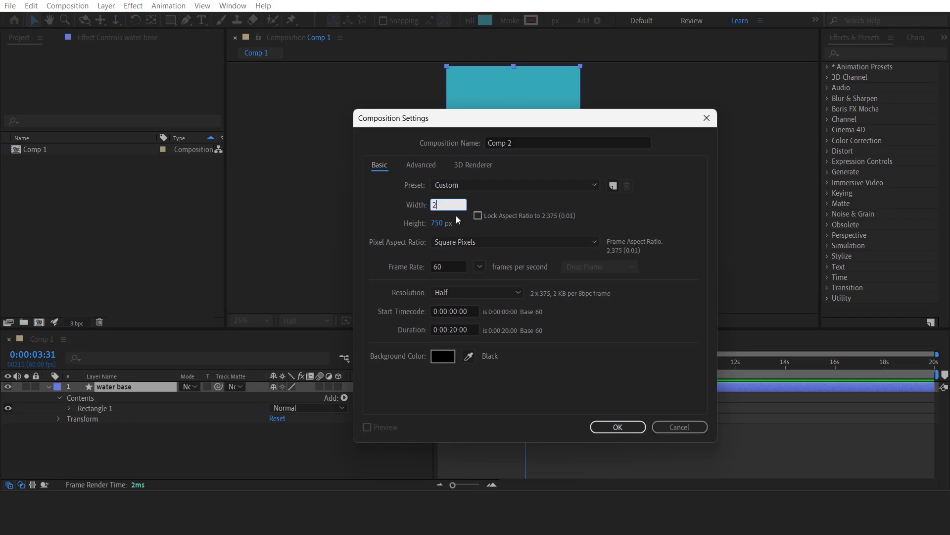
text(500)
click(442, 224)
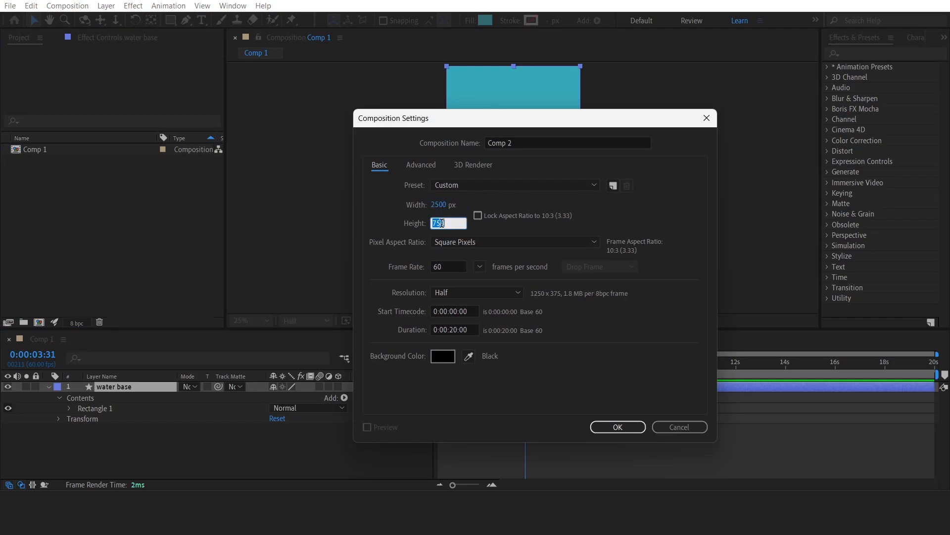
text(2800)
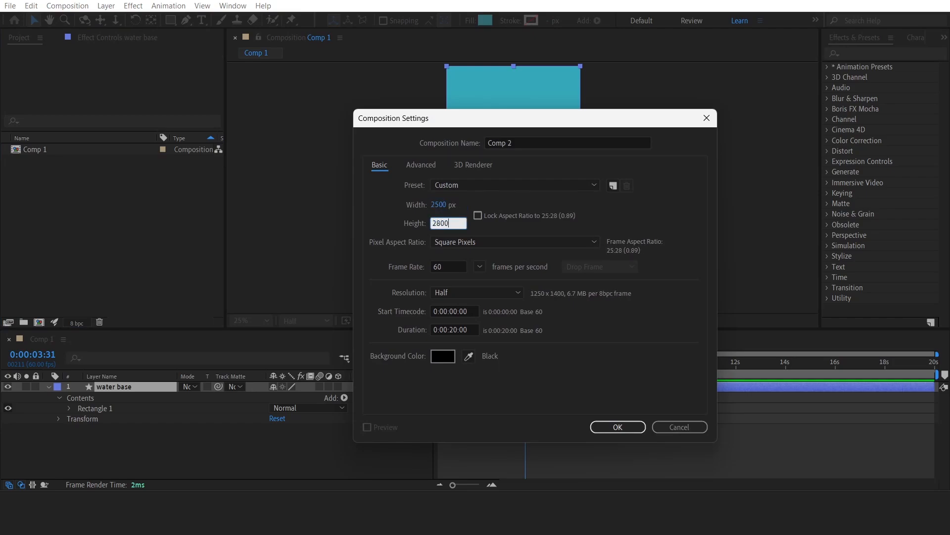
double_click(504, 143)
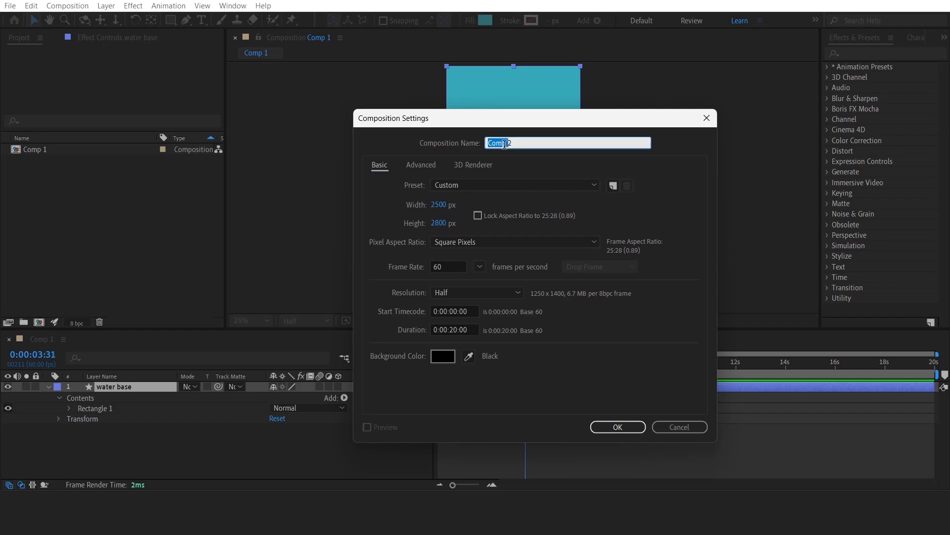
text(water waves)
click(637, 423)
Draw a full-width rectangle with the darker teal fill 267681 over about the upper three quarters of the composition.
scroll(349, 203, down, 1)
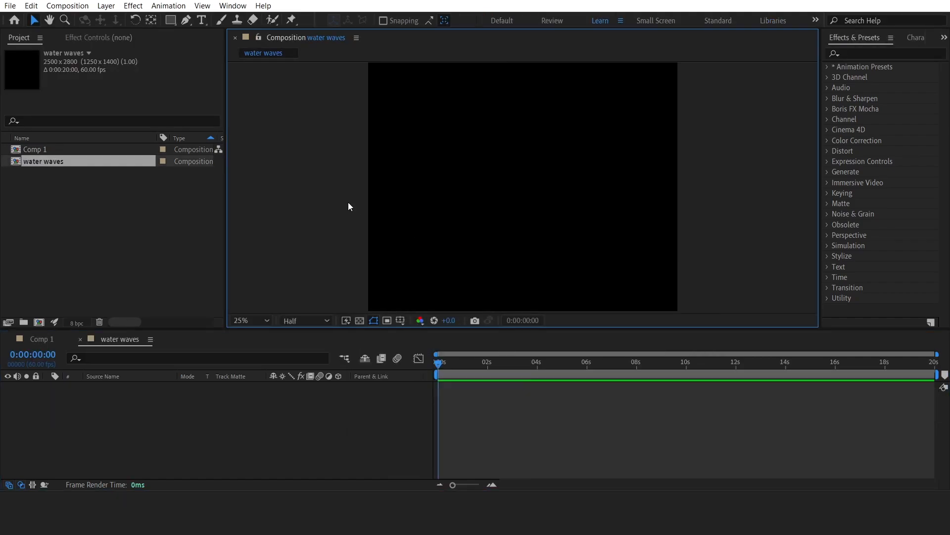
click(174, 20)
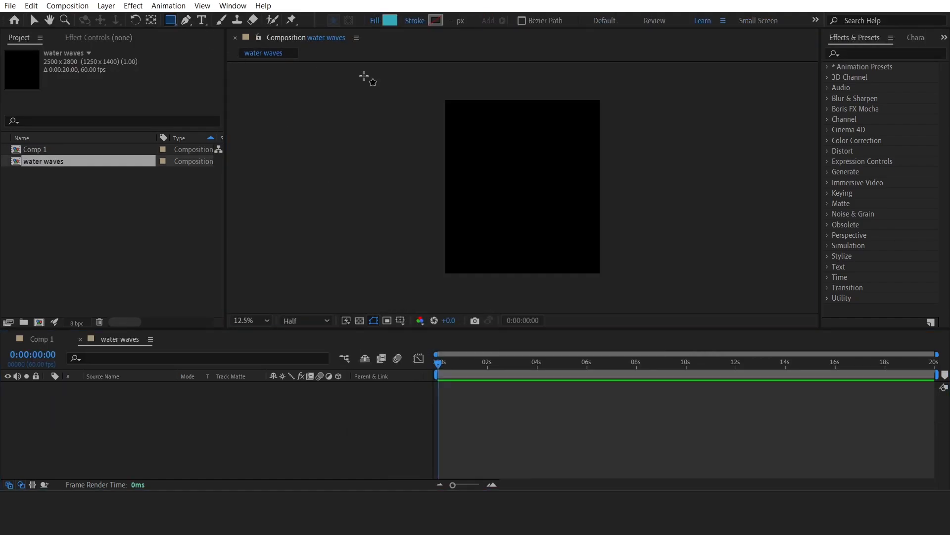
click(390, 20)
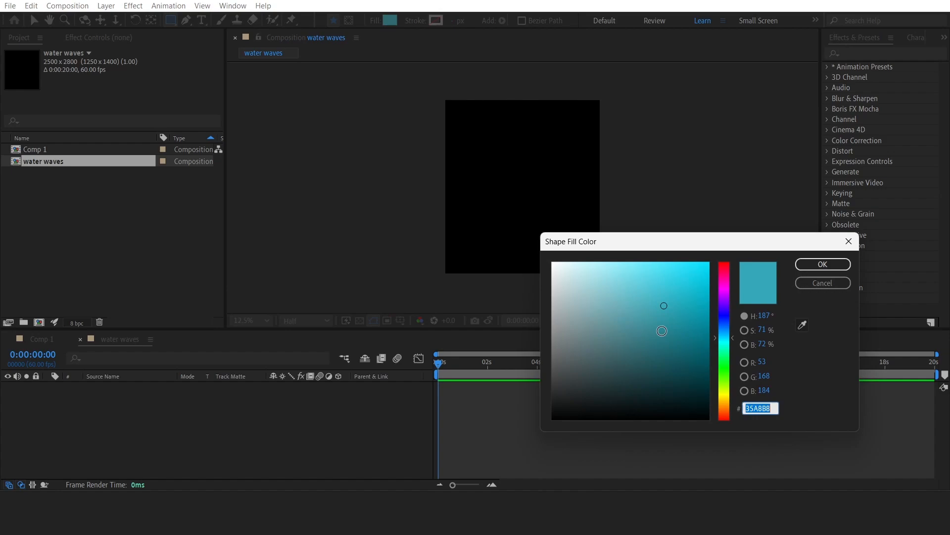
drag(665, 331, 663, 340)
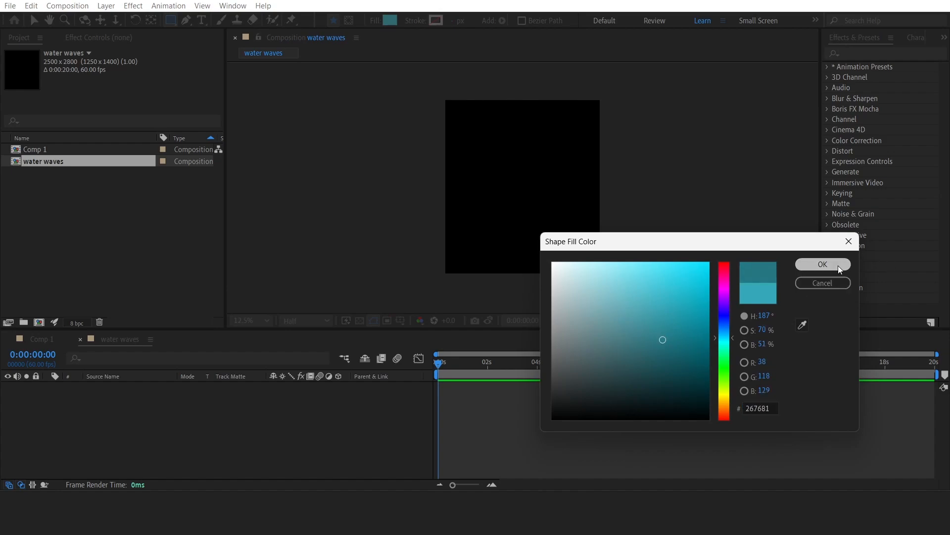
click(817, 265)
drag(520, 126, 509, 134)
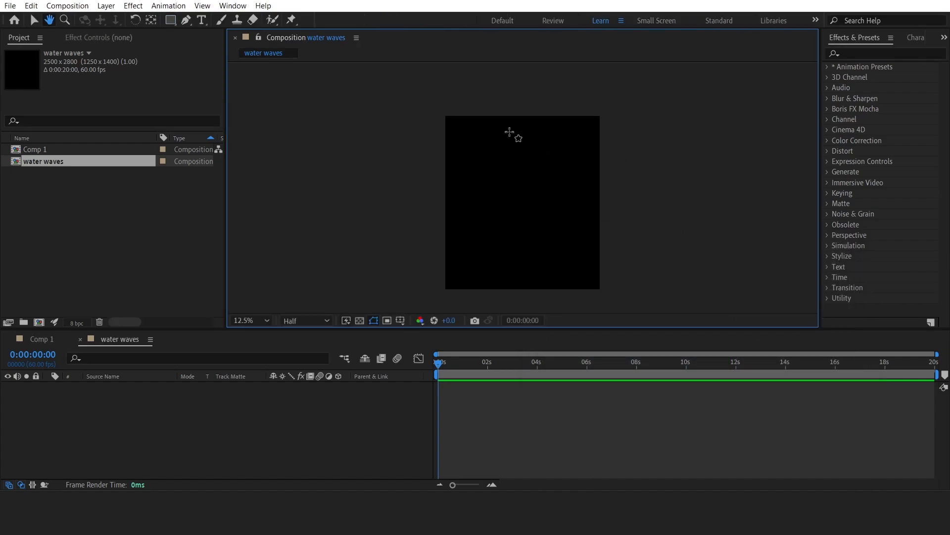
mouse_move(444, 113)
mouse_down()
mouse_move(562, 229)
mouse_move(601, 247)
mouse_up()
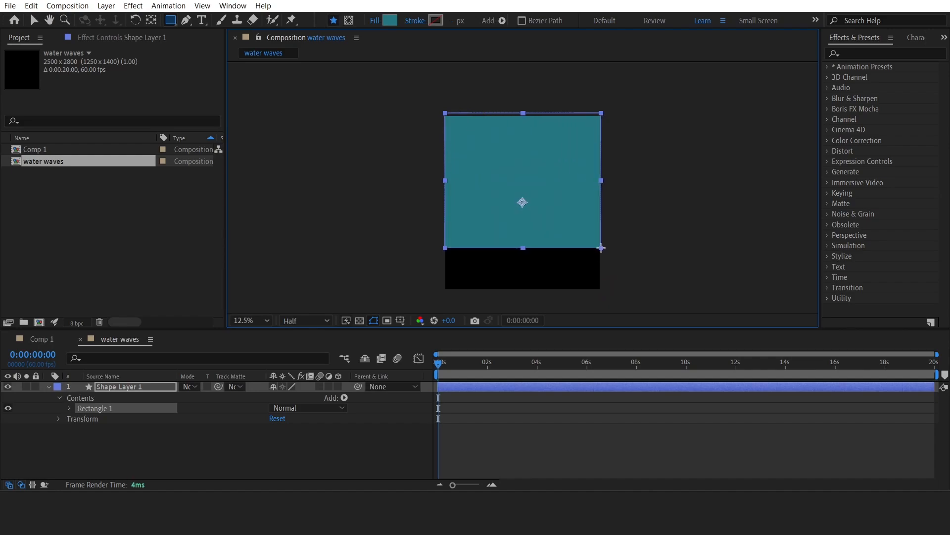
Rename the upper rectangle's shape layer as "water".
right_click(126, 385)
click(149, 348)
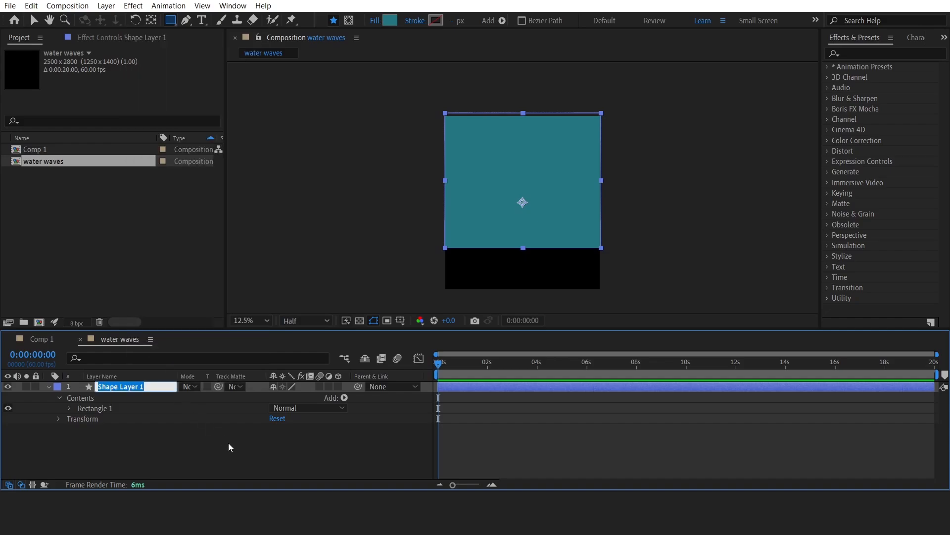
text(water)
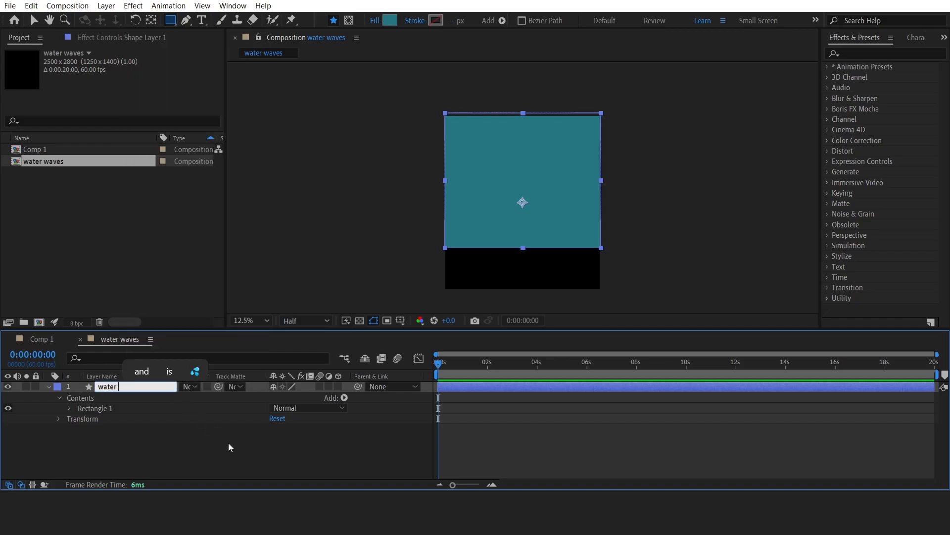
key(Return)
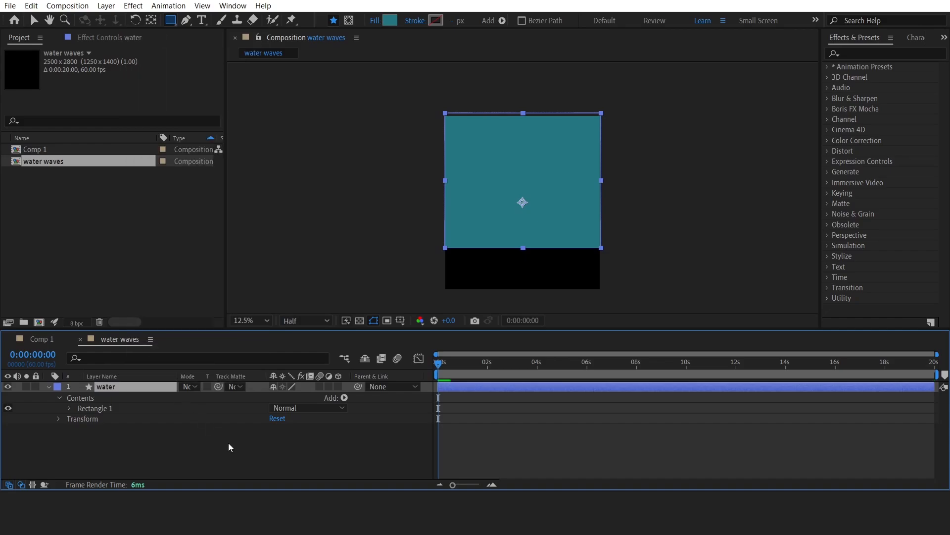
Draw a separate rectangle covering the remaining lower strip, slightly overlapping the first one, and name its layer "water waves".
click(346, 448)
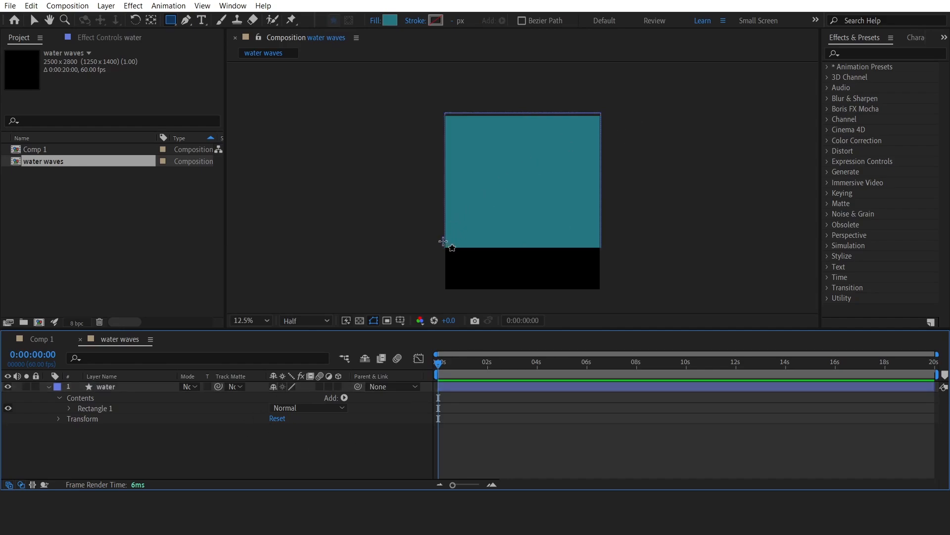
drag(442, 237, 603, 293)
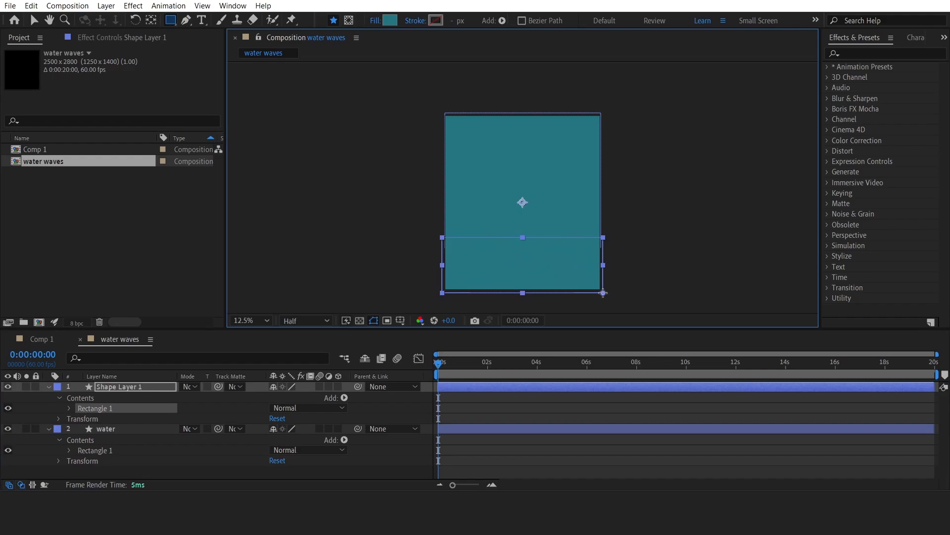
right_click(147, 386)
click(183, 352)
text(water)
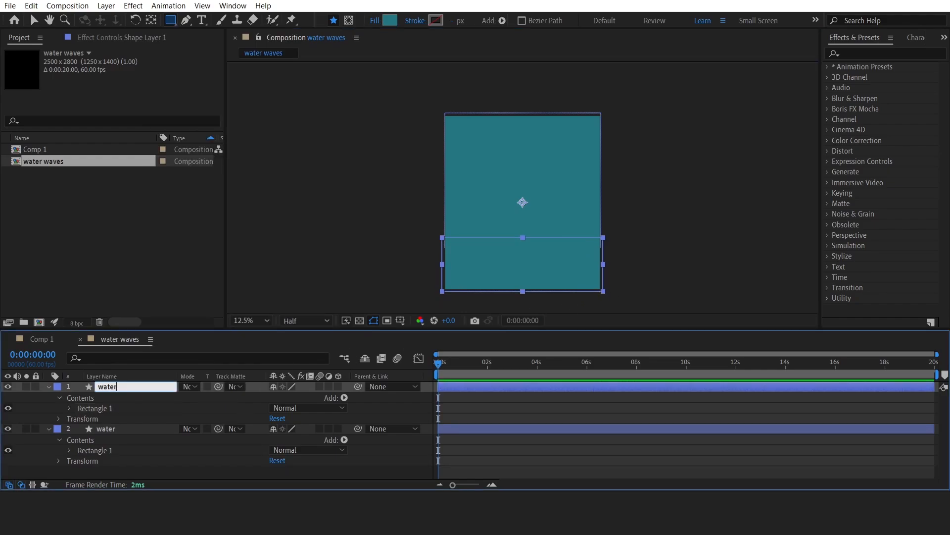
text( waves)
key(Return)
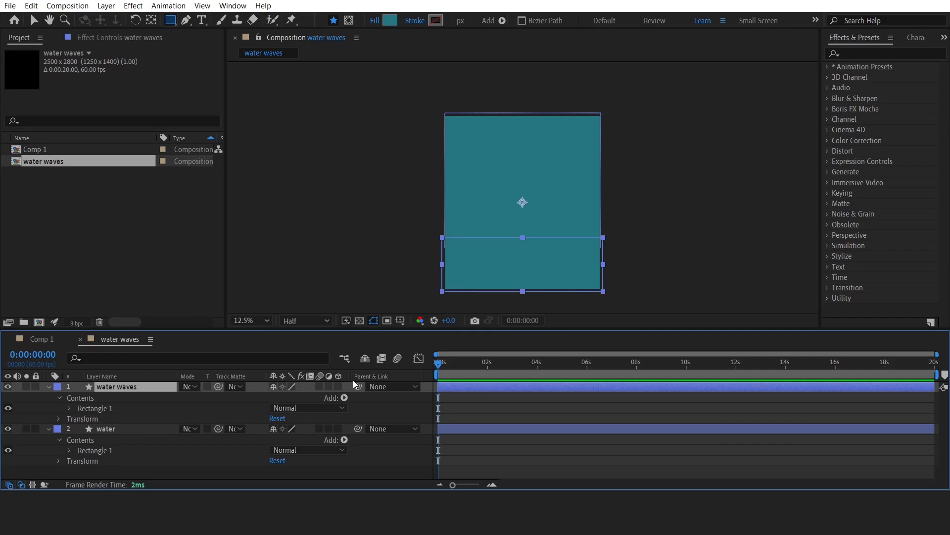
Find the Distort effect Ripple and apply it to the water waves layer.
click(857, 52)
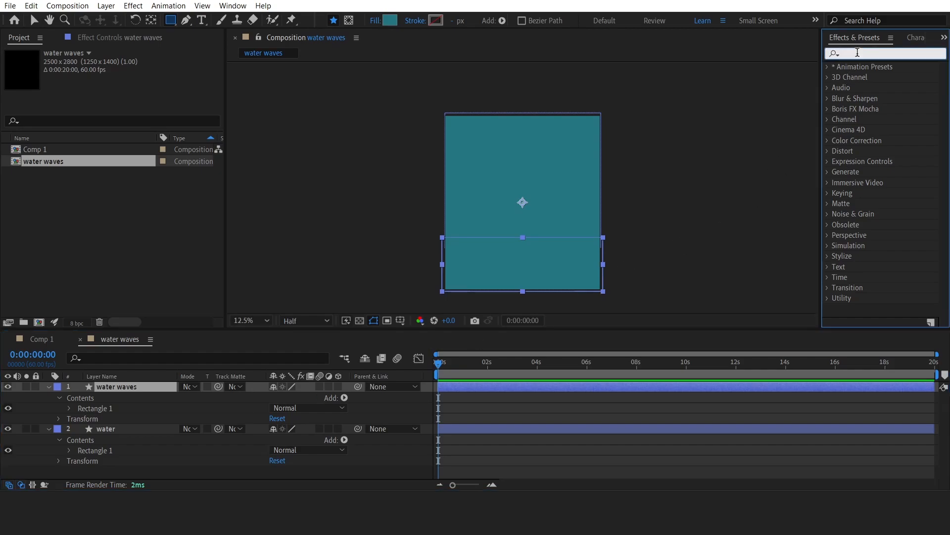
text(ripple)
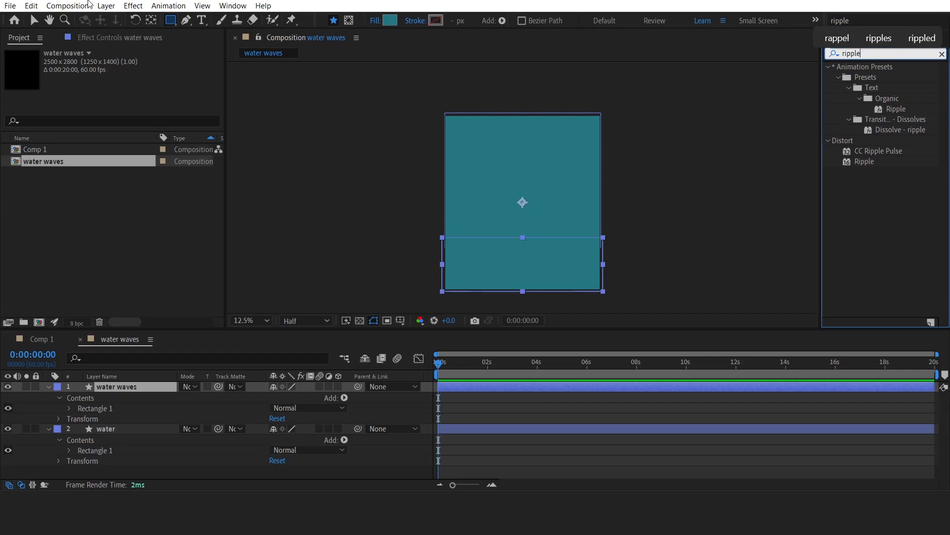
click(33, 19)
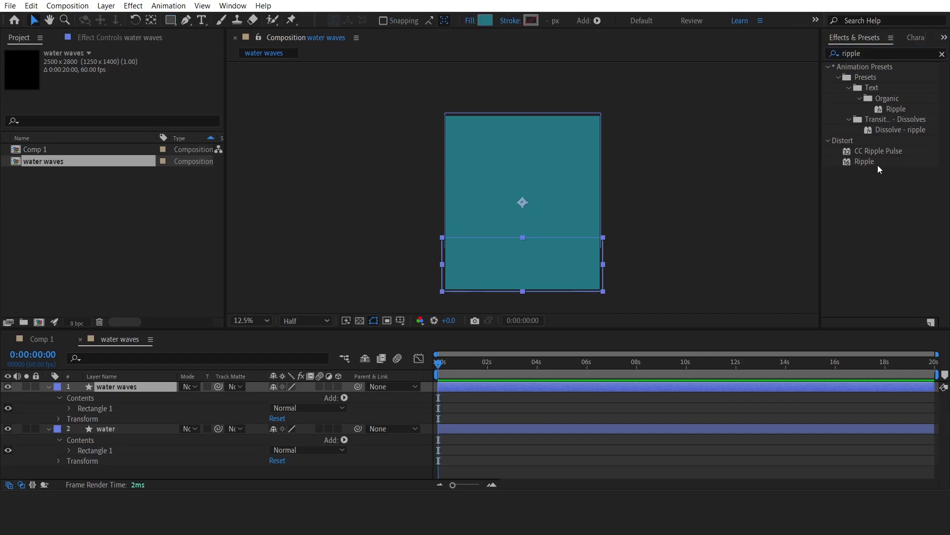
drag(866, 165, 139, 385)
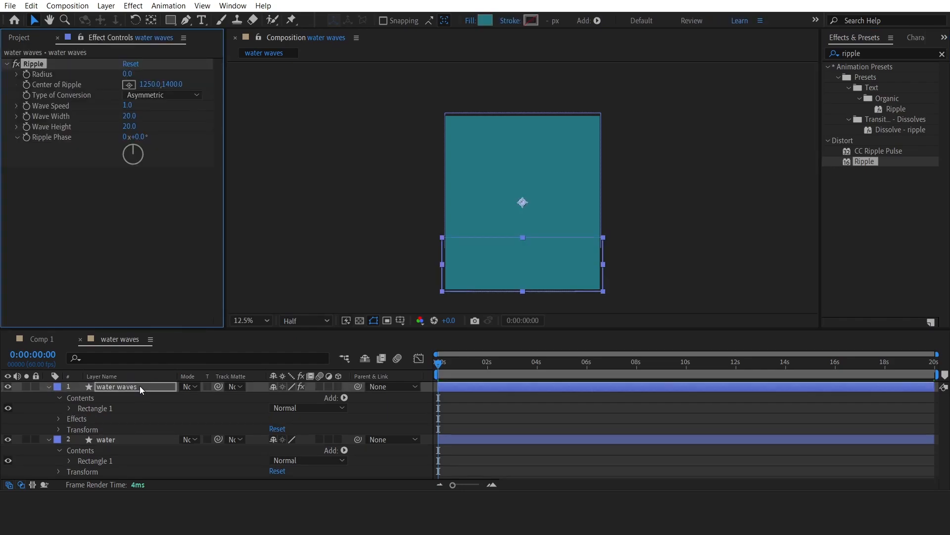
click(165, 212)
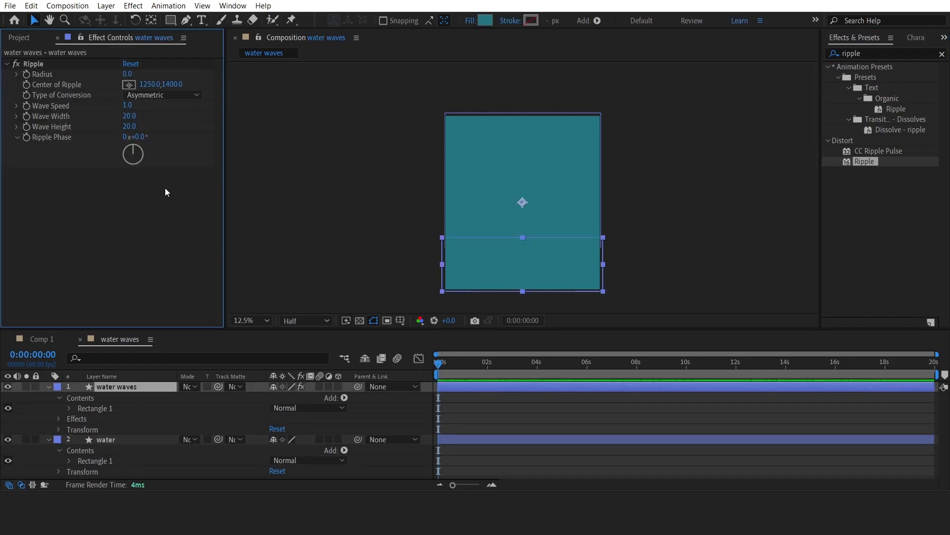
Set the Ripple effect's Radius to 100, Wave Speed to 1.2, Wave Width to 66 and Wave Height to 400.
click(128, 73)
text(10)
click(131, 106)
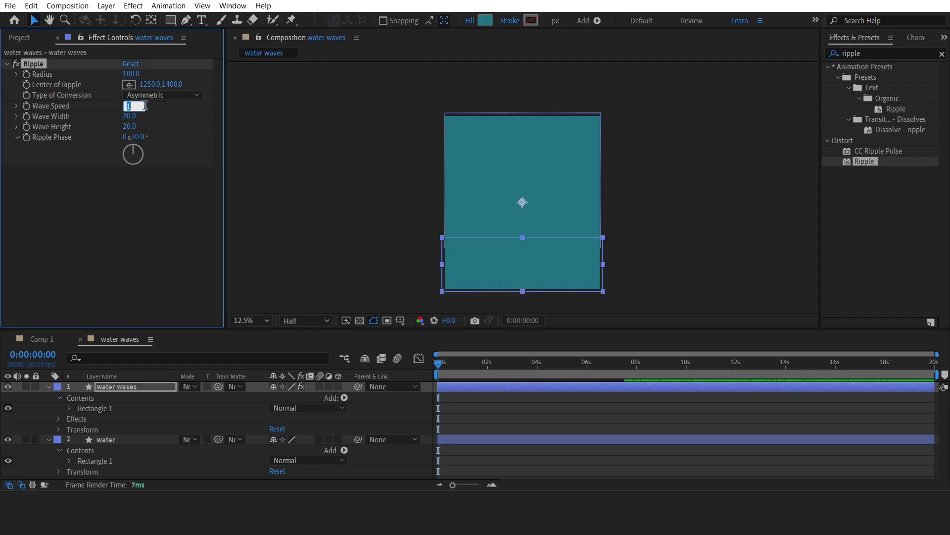
text(1)
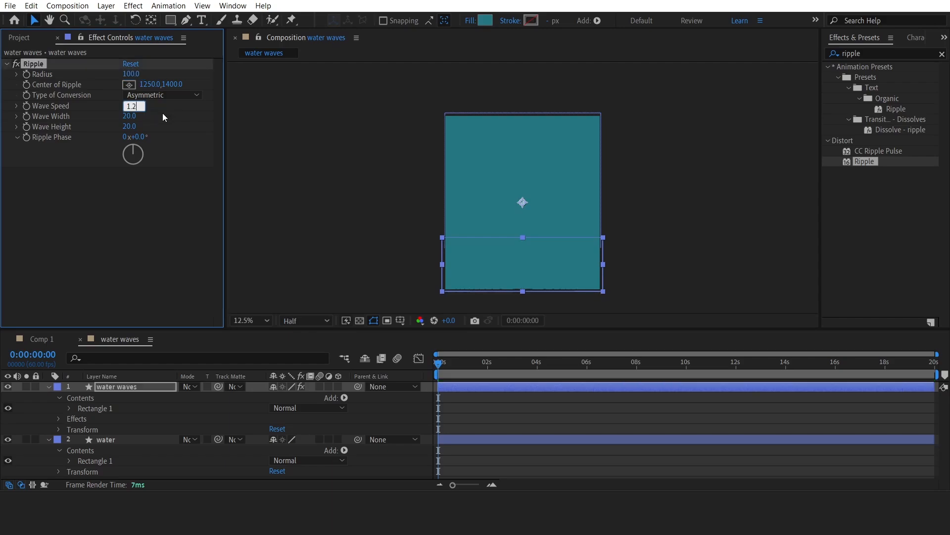
text(.2)
click(129, 117)
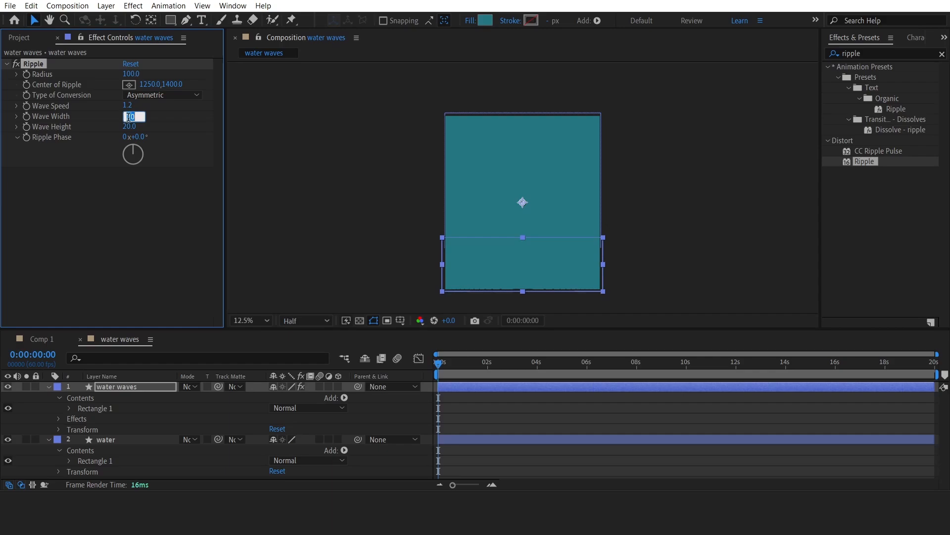
text(66.)
click(129, 127)
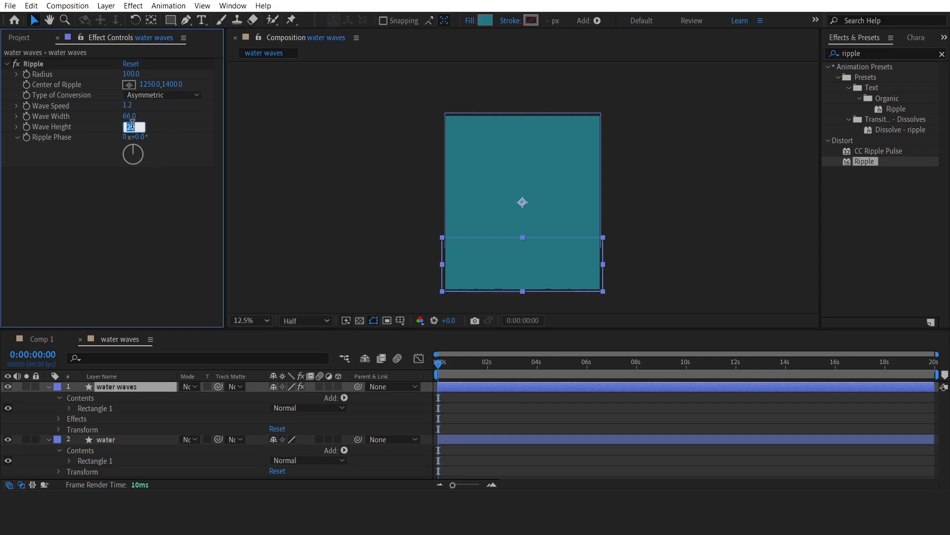
text(400)
click(173, 205)
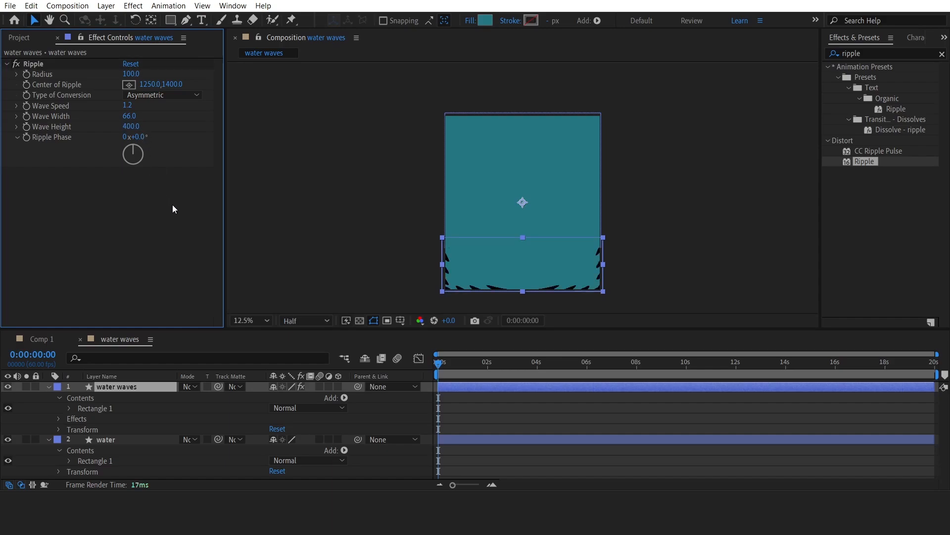
Apply the Roughen Edges effect to the water waves layer, with Border 24 and Complexity 1.
click(857, 53)
text(rou)
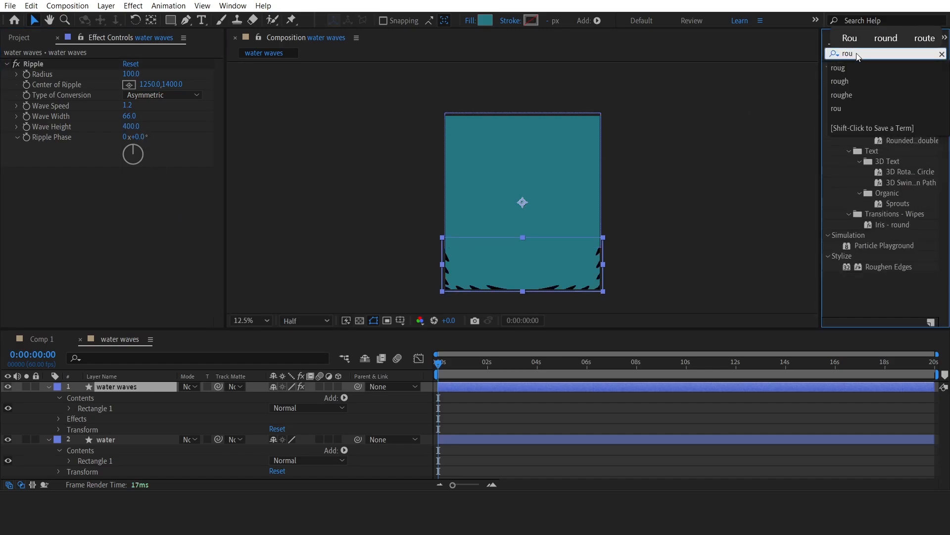
drag(889, 267, 177, 207)
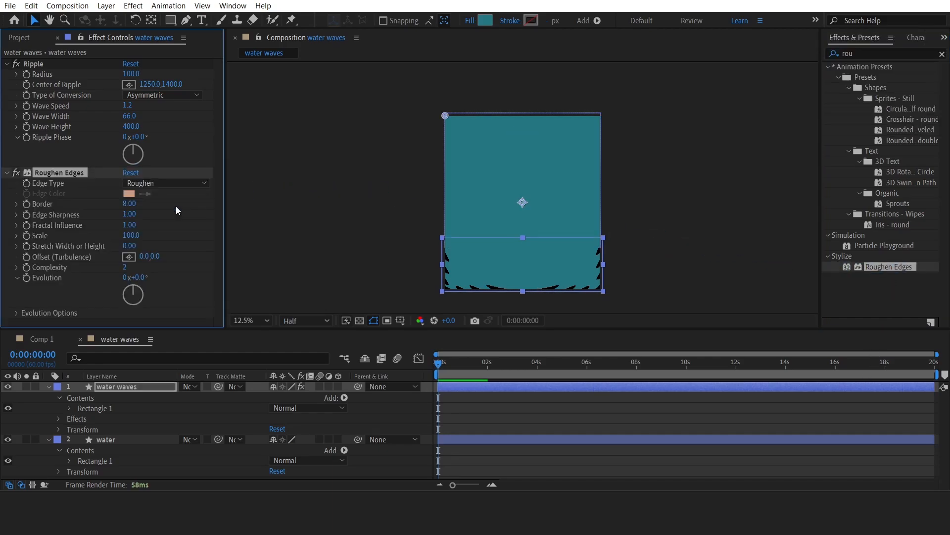
click(130, 204)
key(Return)
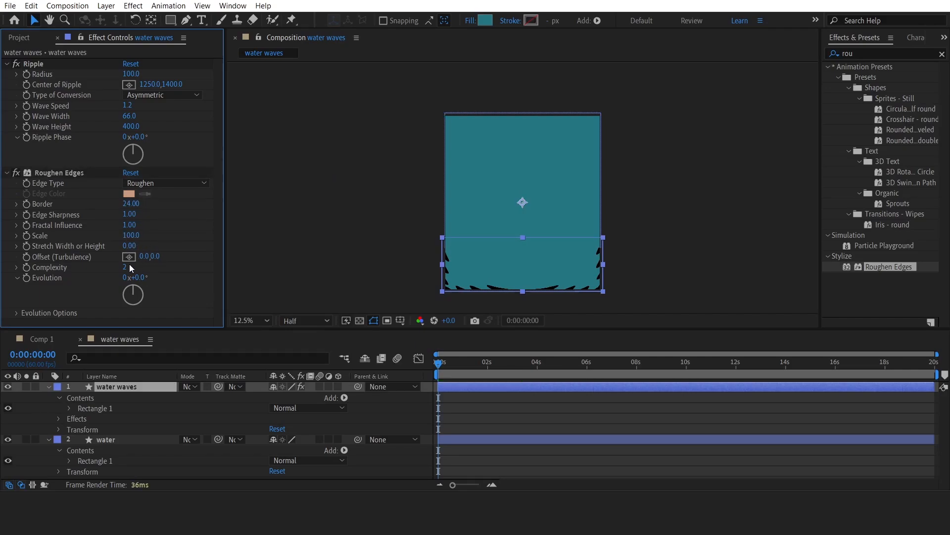
drag(128, 268, 109, 268)
click(177, 227)
Add the Turbulent Displace effect to the water waves layer, with Amount 54 and Size 26.
click(874, 53)
text(tur)
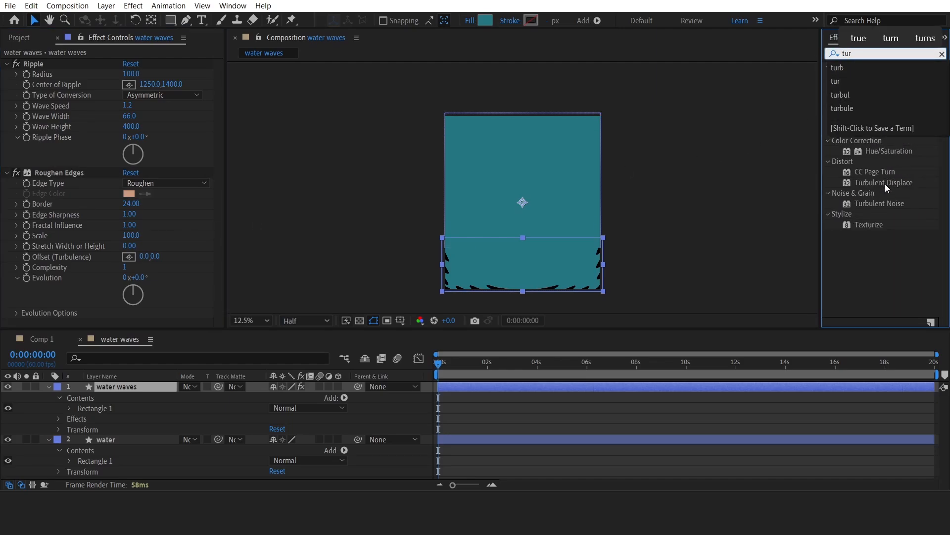
drag(885, 184, 143, 307)
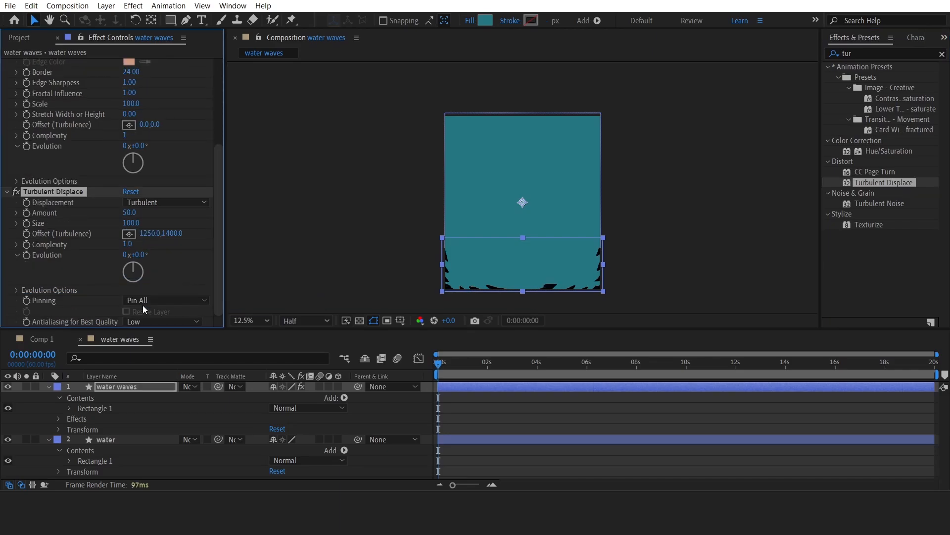
click(128, 213)
text(54)
key(Tab)
text(2)
click(170, 250)
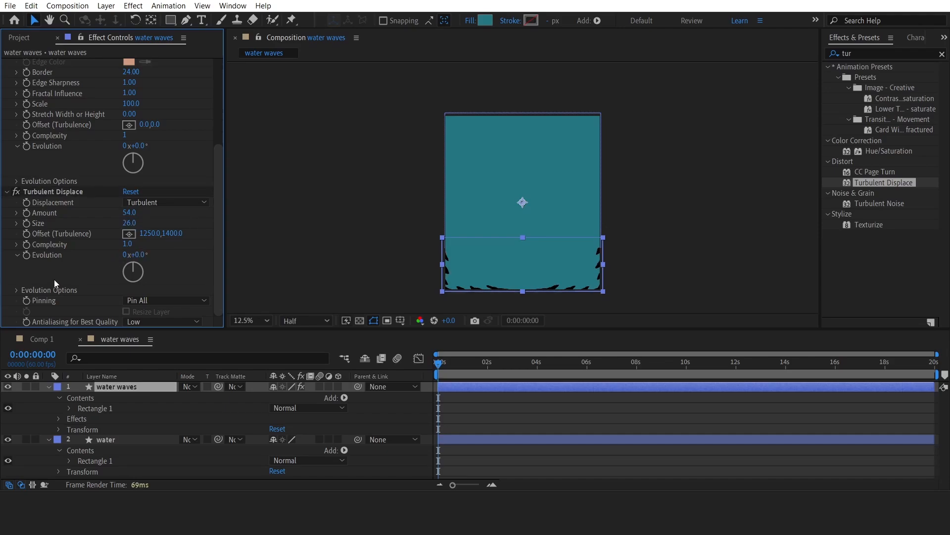
Animate the Turbulent Displace Evolution with the expression time*30.
alt+click(28, 256)
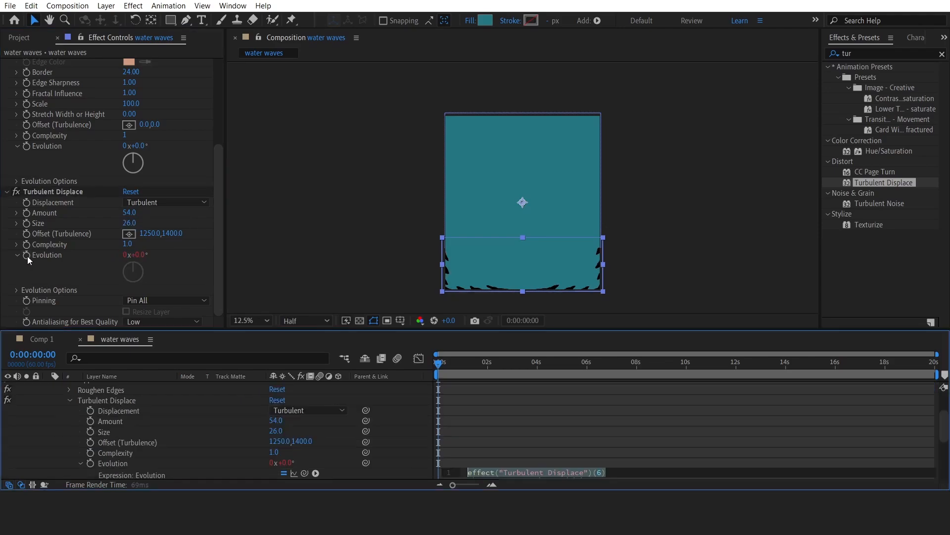
text(time)
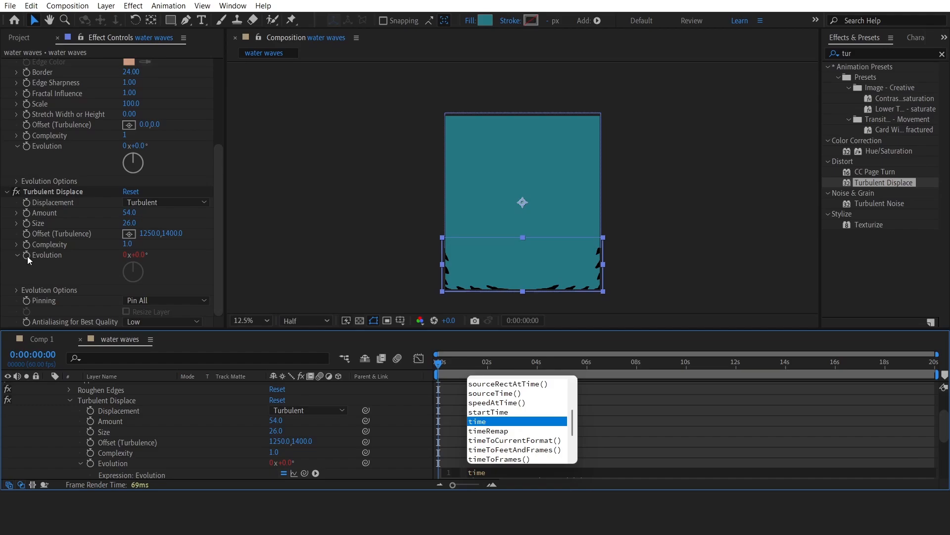
text(*)
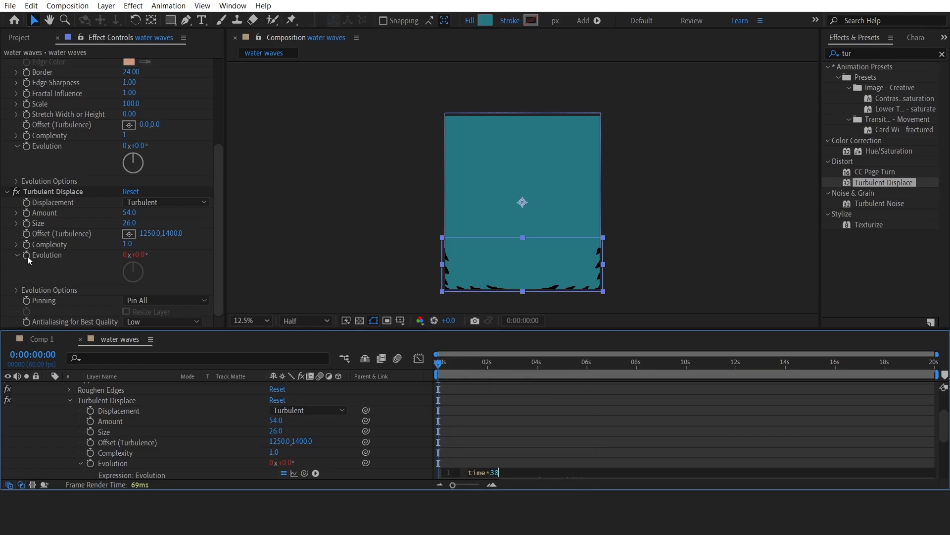
click(281, 245)
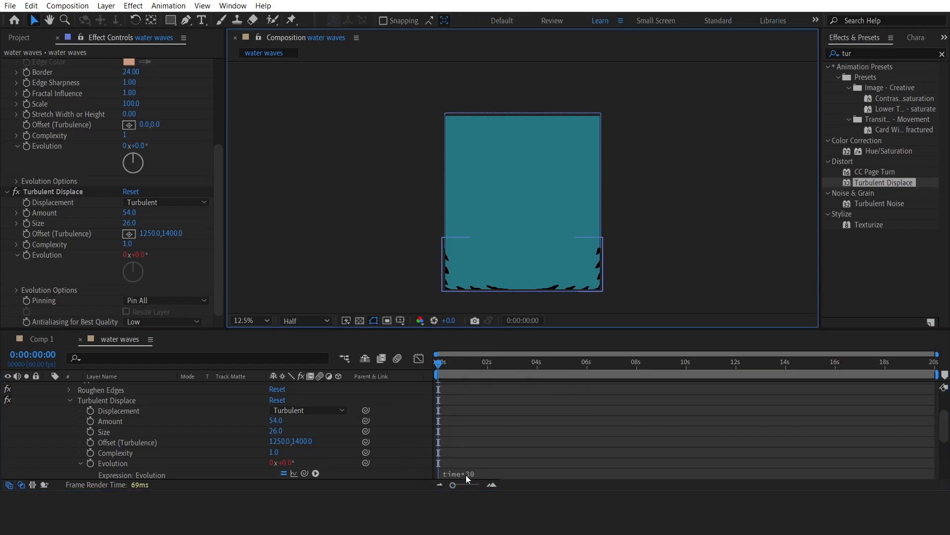
Use the water waves layer as an inverted alpha track matte for the water layer.
scroll(157, 415, up, 5)
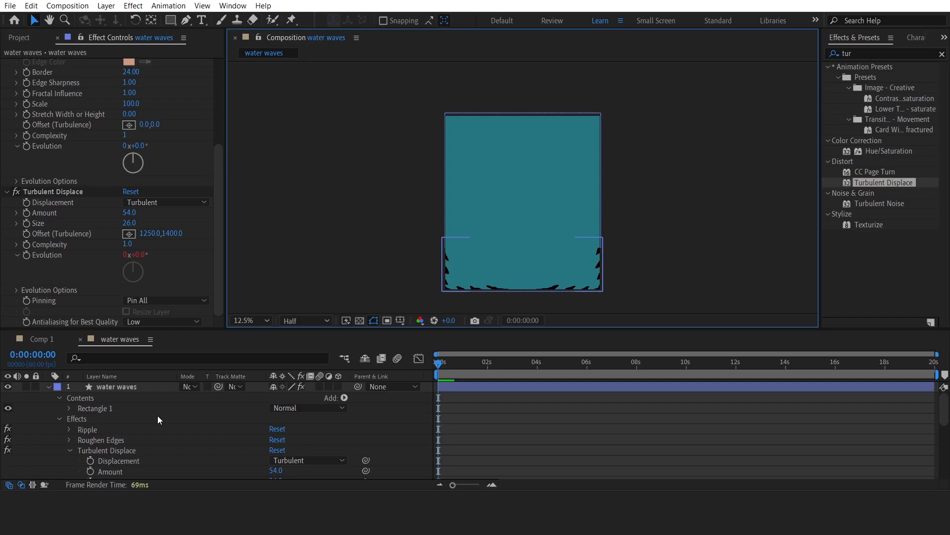
click(49, 387)
drag(215, 397, 132, 387)
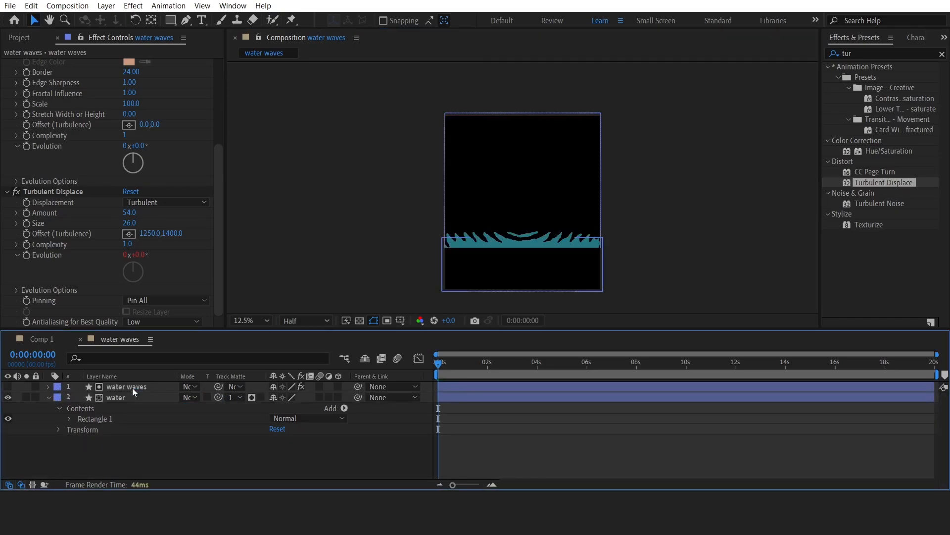
click(261, 397)
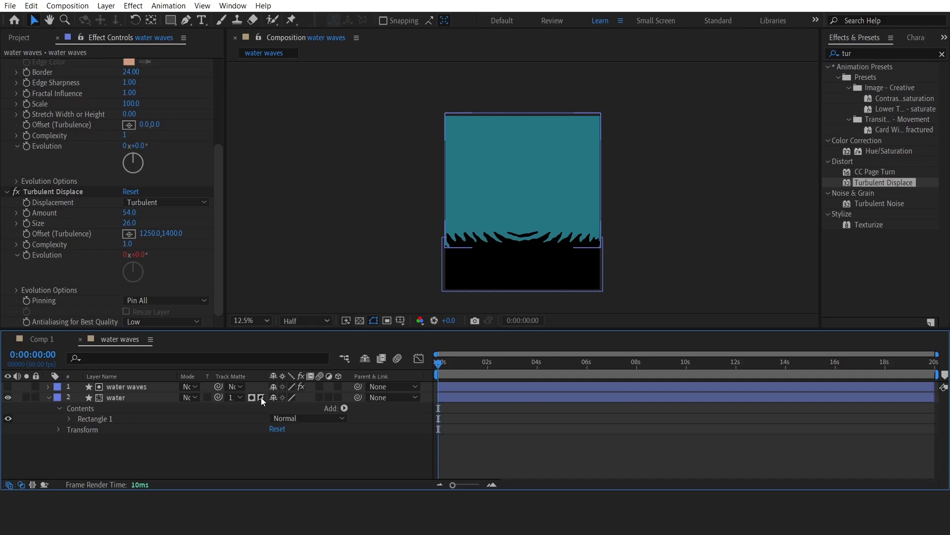
Move the water waves matte layer slightly upward in the composition so the wave edge sits higher.
click(138, 385)
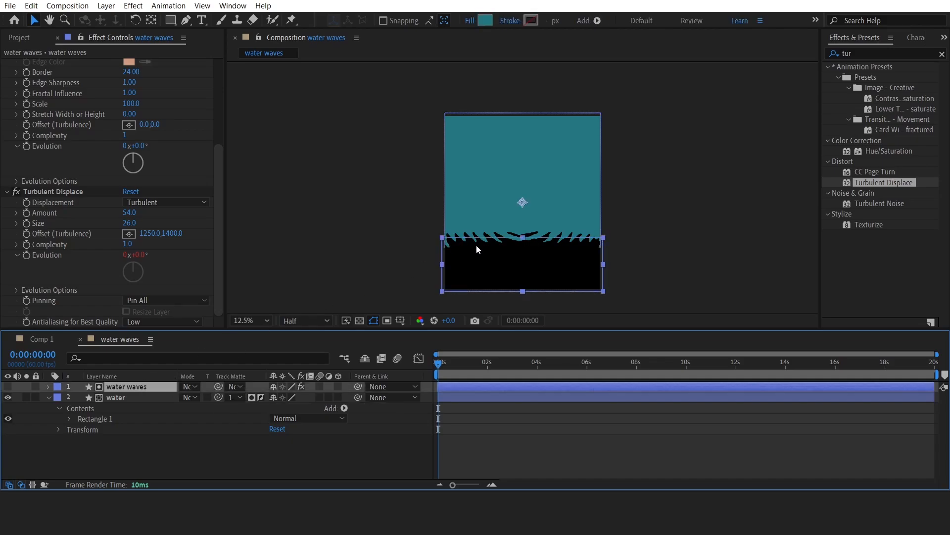
scroll(477, 244, up, 2)
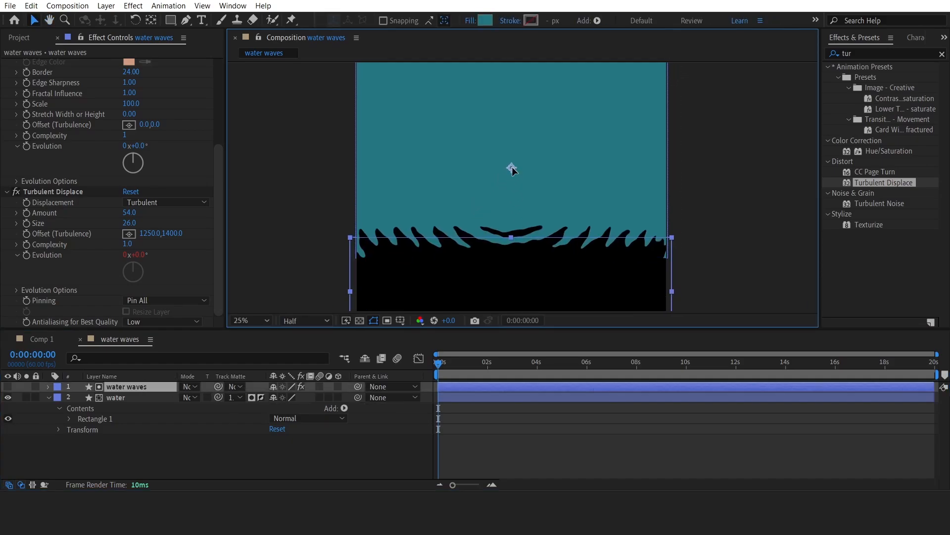
drag(512, 169, 512, 159)
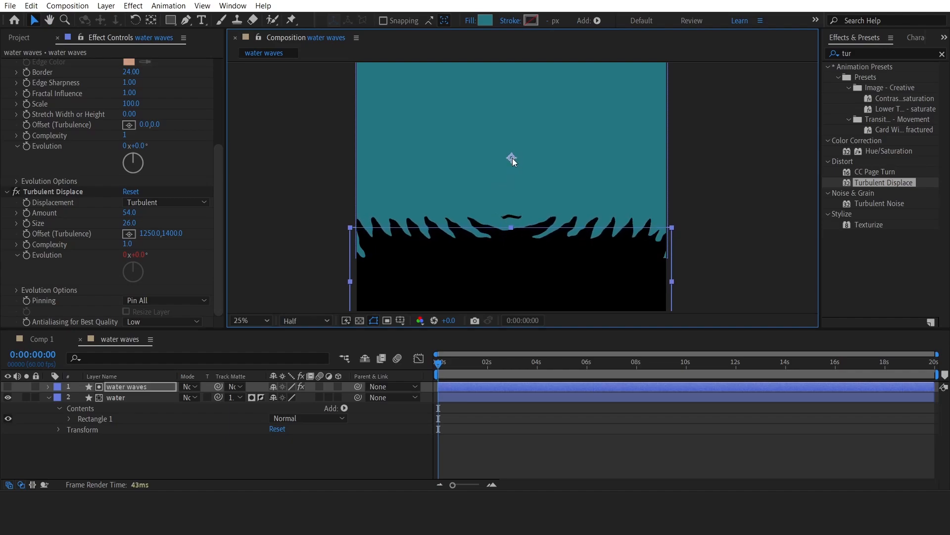
Reposition the Ripple effect's center just above the wave edge, at about 1212, 1756.
scroll(126, 178, up, 5)
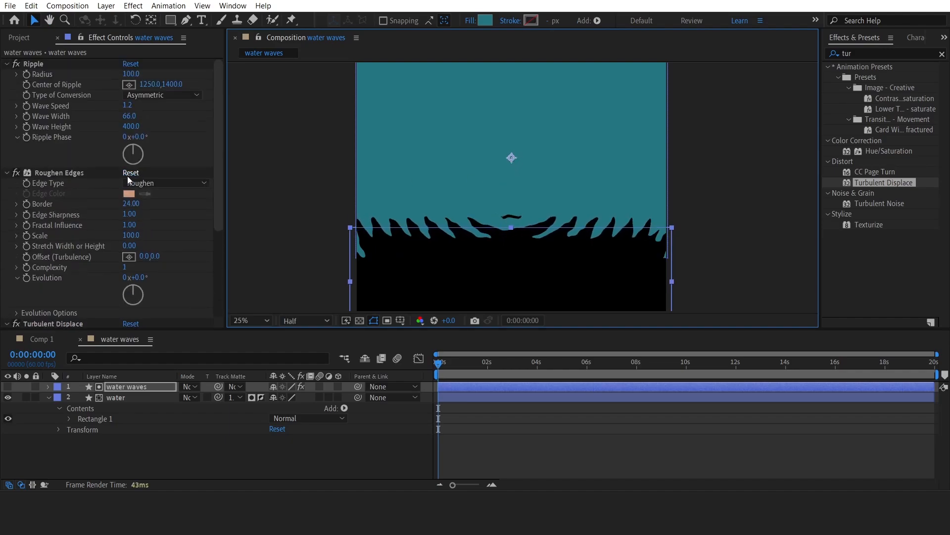
click(130, 85)
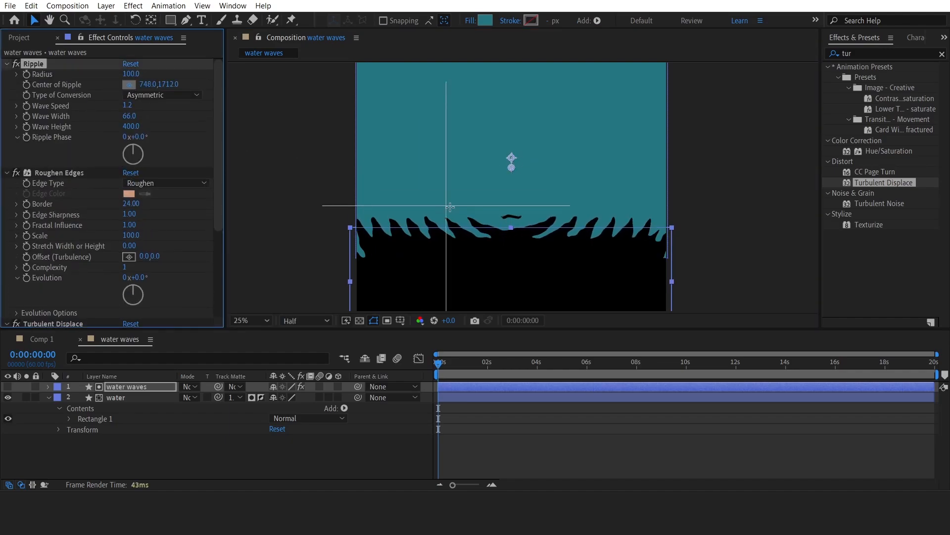
click(507, 212)
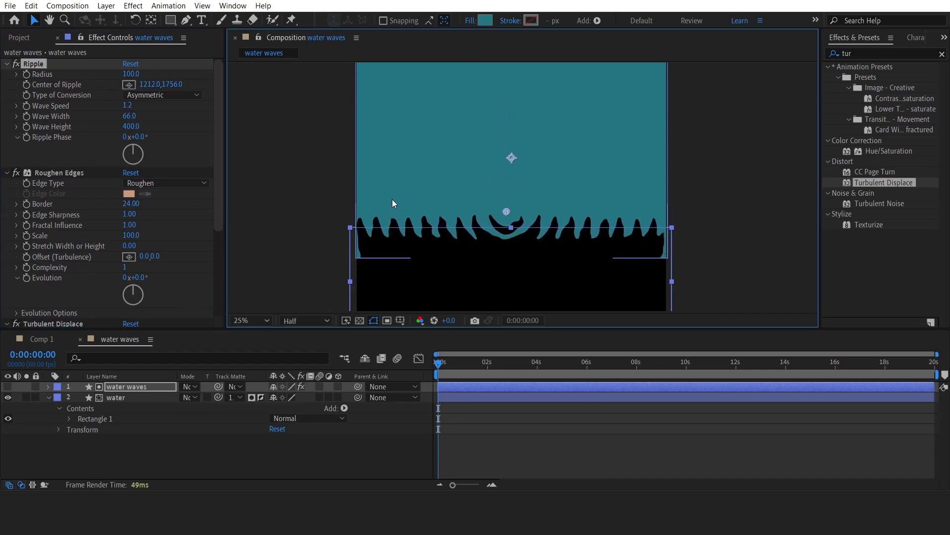
click(338, 193)
key(comma)
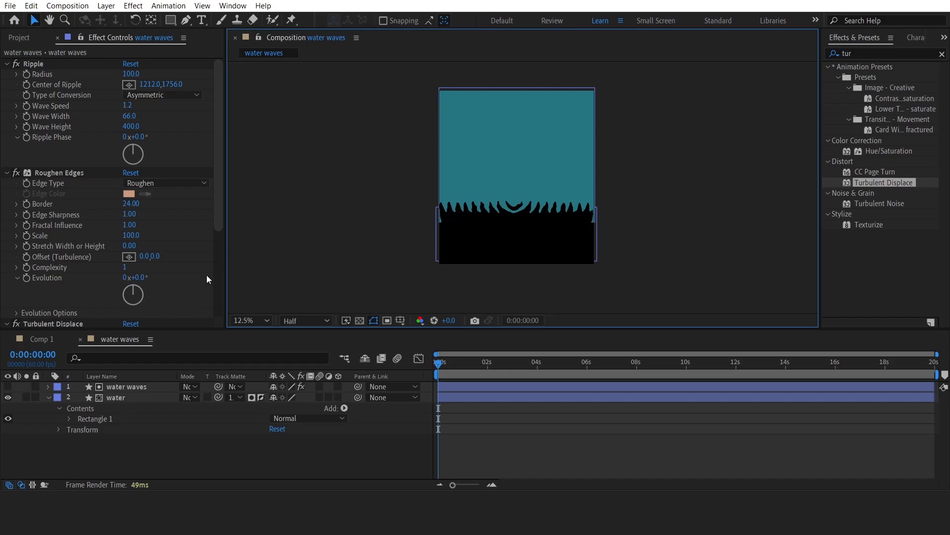
Place the water waves composition in Comp 1, above the water base layer.
click(32, 339)
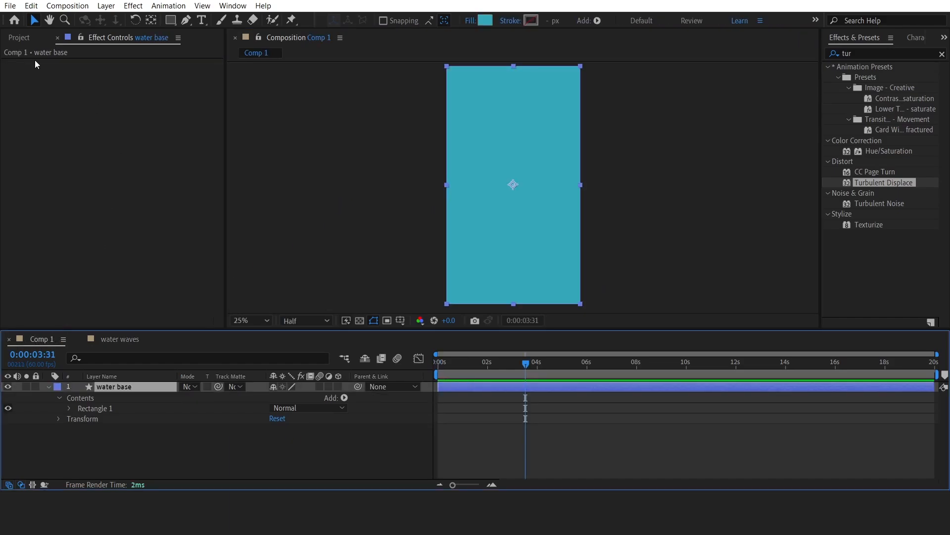
click(28, 43)
drag(54, 161, 134, 391)
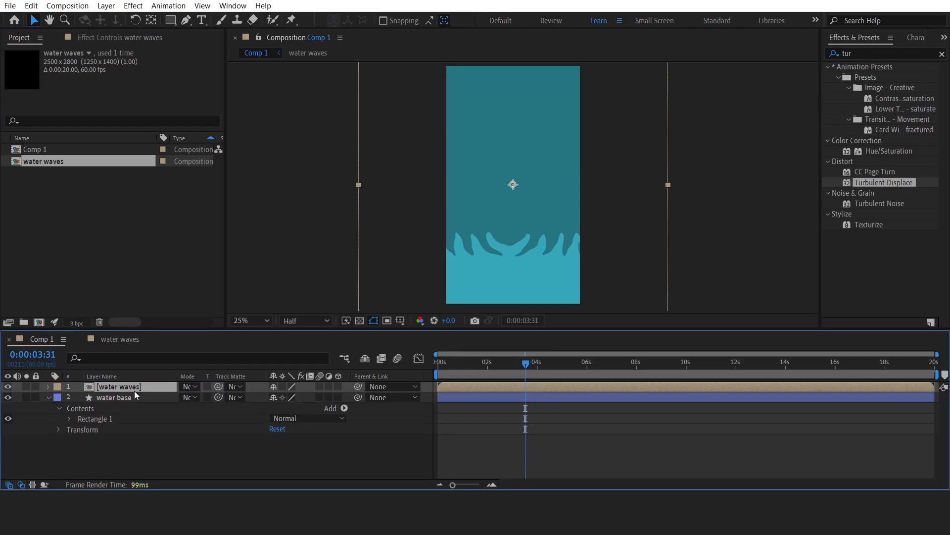
Make the water waves layer 3D and set its X Rotation to -16° and Z Rotation to -24°.
click(338, 387)
click(48, 386)
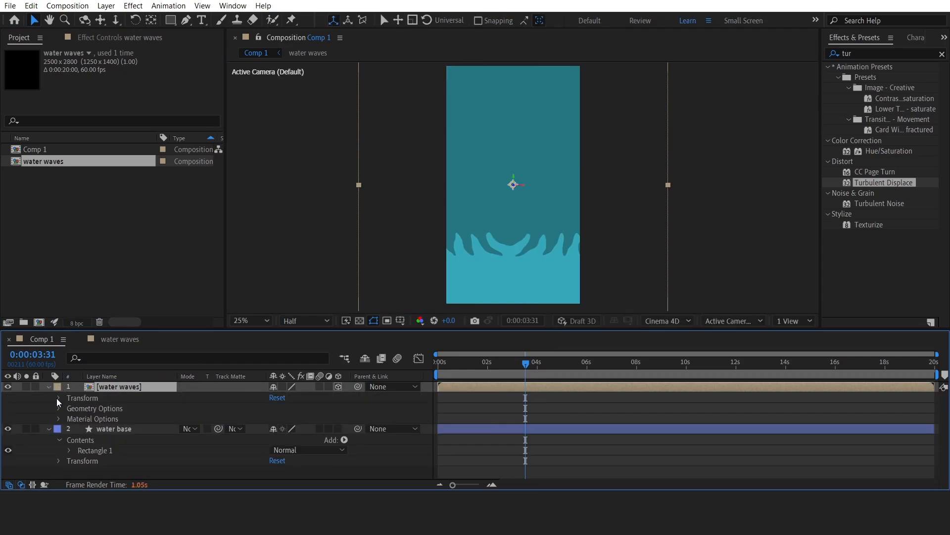
click(60, 398)
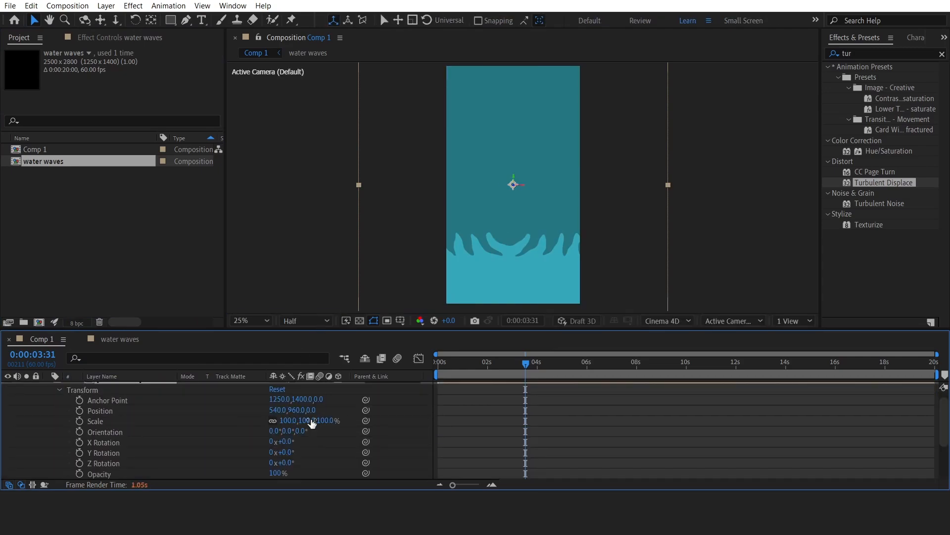
click(286, 441)
text(-16)
click(285, 462)
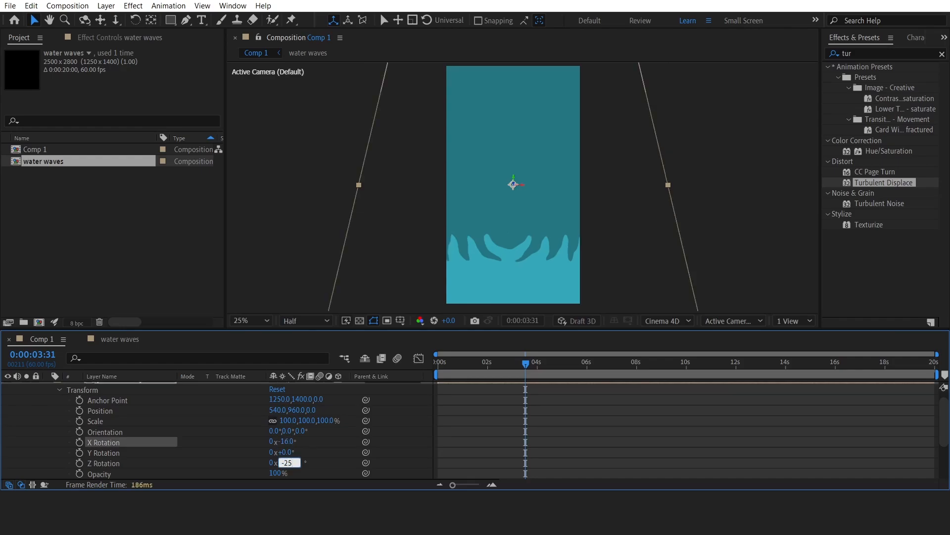
key(Return)
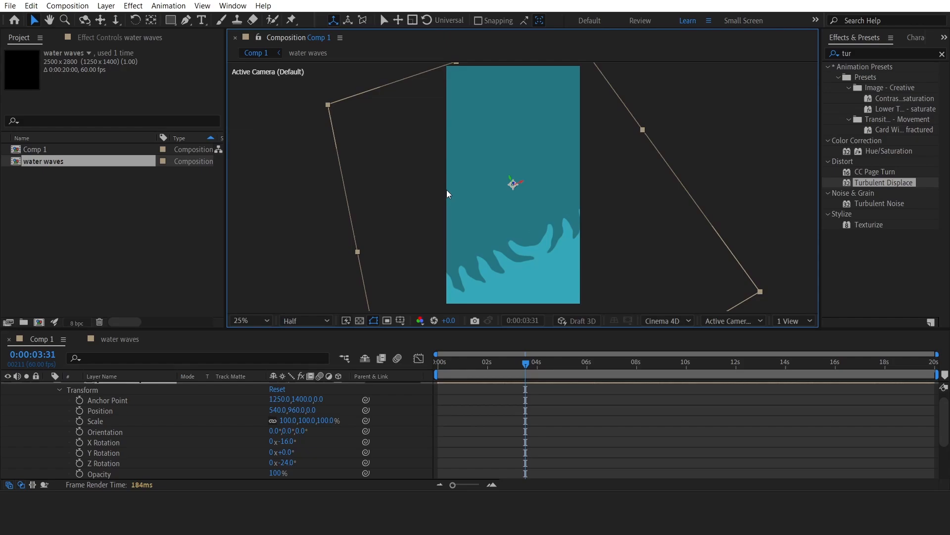
Move the tilted water waves layer up and left to about 418, 611, 100, and set the current time to 2 seconds.
drag(510, 179, 511, 140)
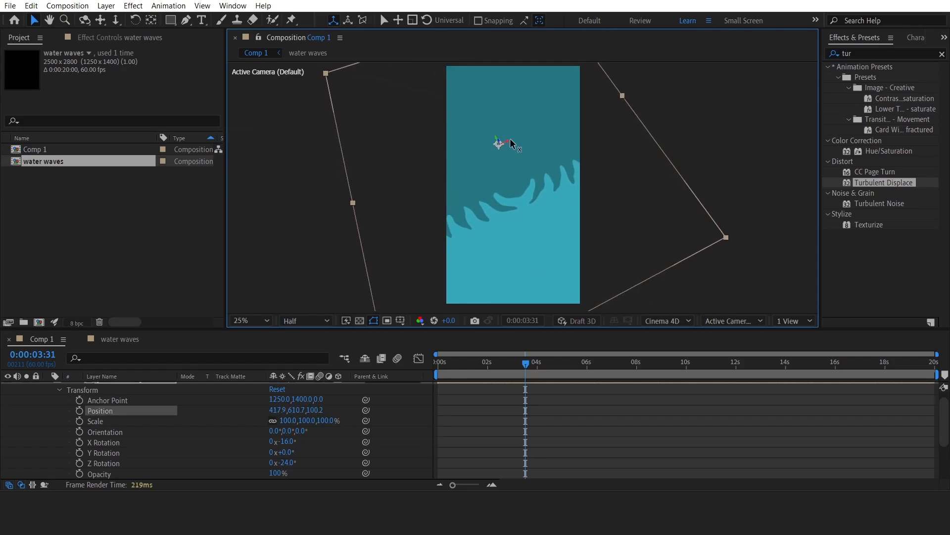
click(581, 279)
mouse_move(487, 364)
mouse_down()
mouse_move(477, 363)
mouse_move(488, 369)
mouse_up()
scroll(84, 424, up, 2)
click(49, 387)
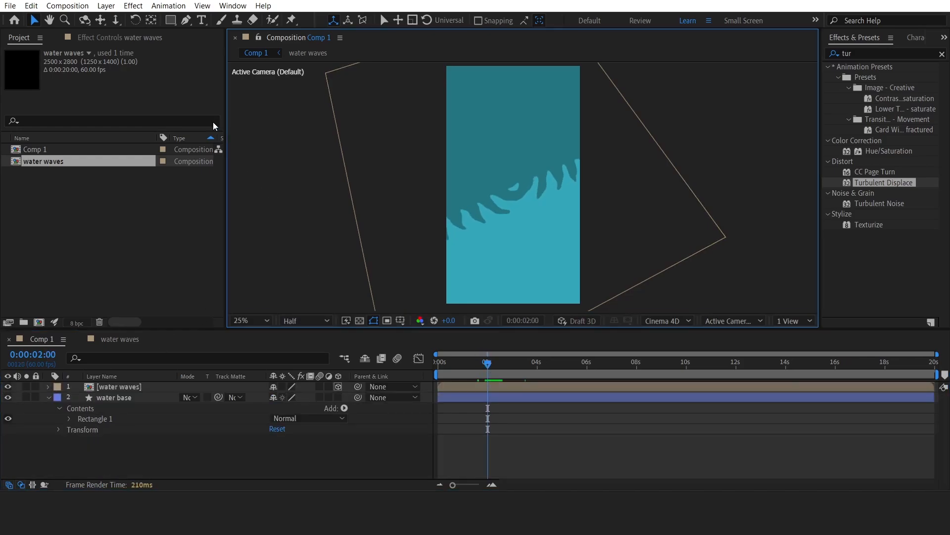
Set the Pen tool to draw with no fill and a solid color stroke.
click(185, 22)
click(375, 20)
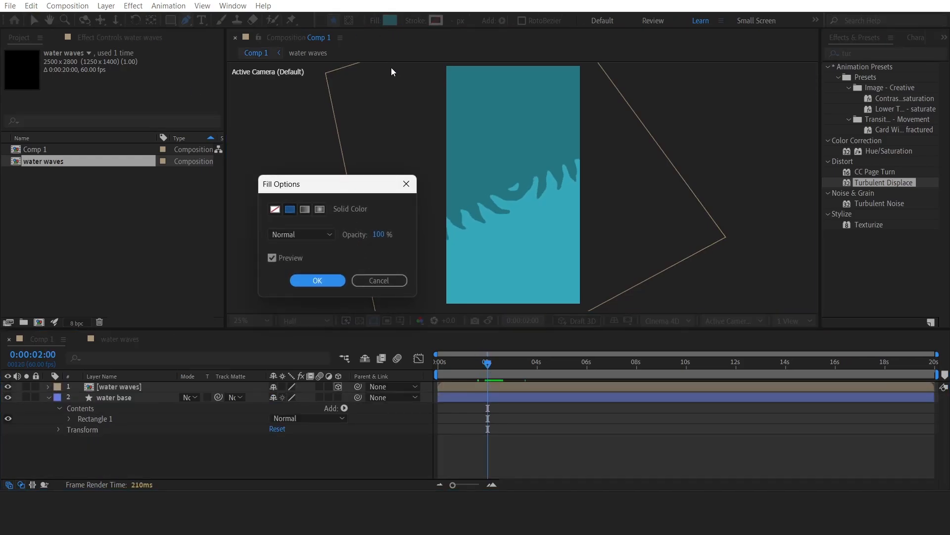
click(275, 209)
click(318, 281)
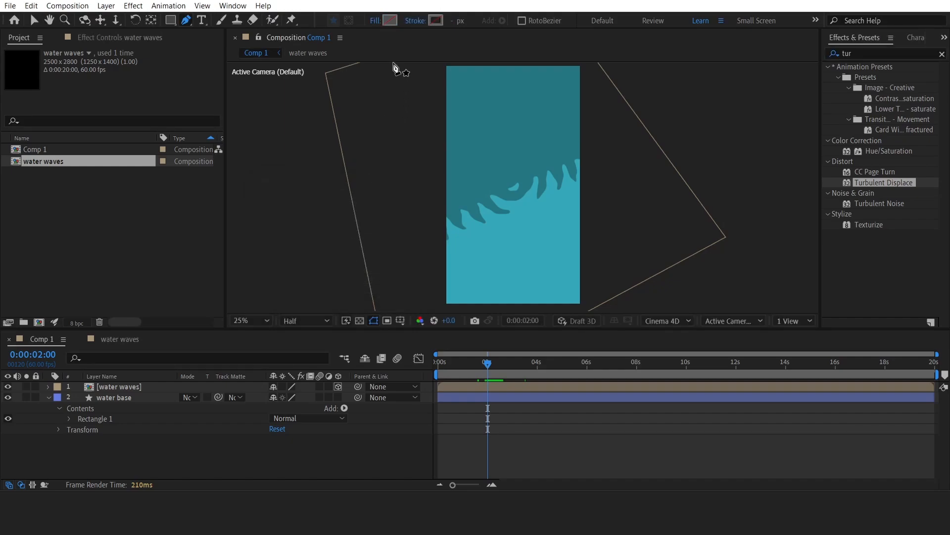
click(414, 21)
click(290, 209)
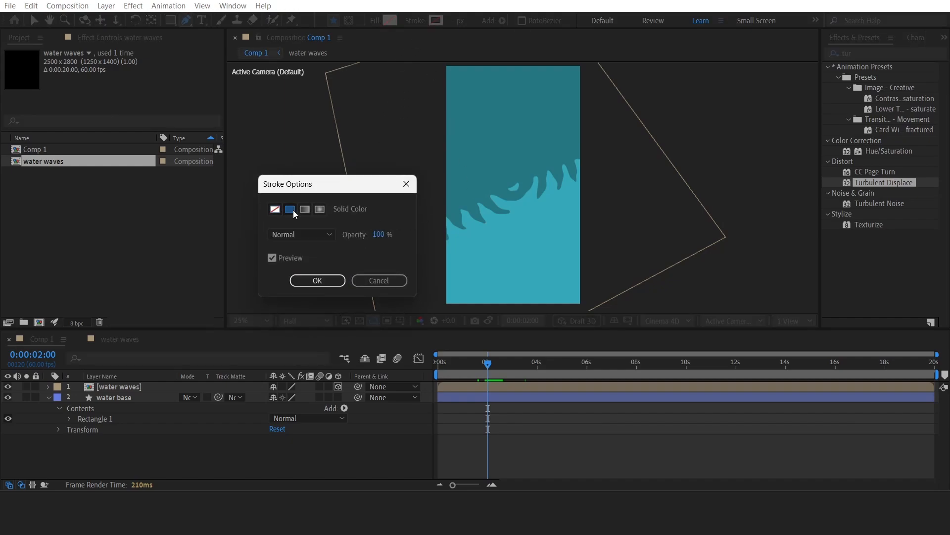
click(317, 280)
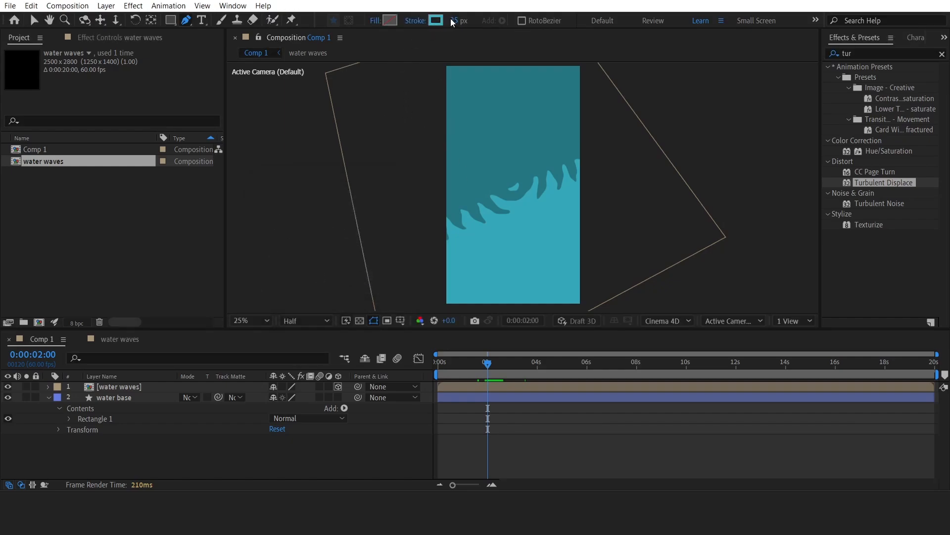
Draw a straight vertical line with a white 200 px stroke from the wave edge down past the canvas's lower edge.
text(200)
click(435, 20)
mouse_move(564, 295)
mouse_down()
mouse_move(507, 222)
mouse_move(545, 181)
mouse_up()
click(823, 264)
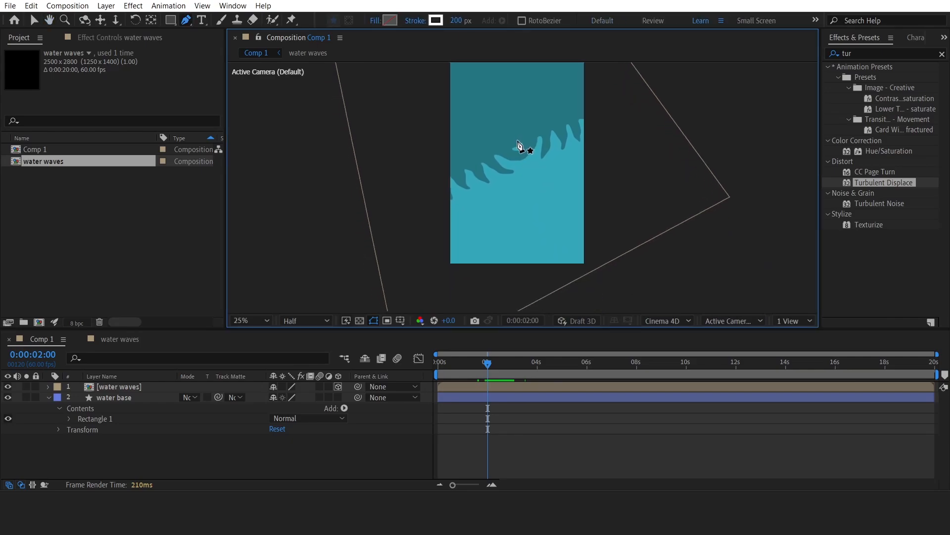
click(517, 138)
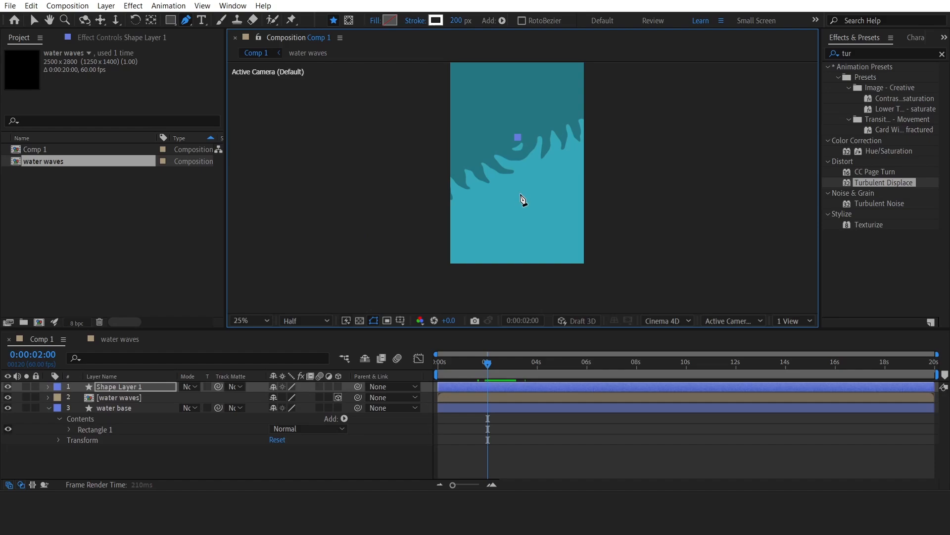
shift+click(514, 273)
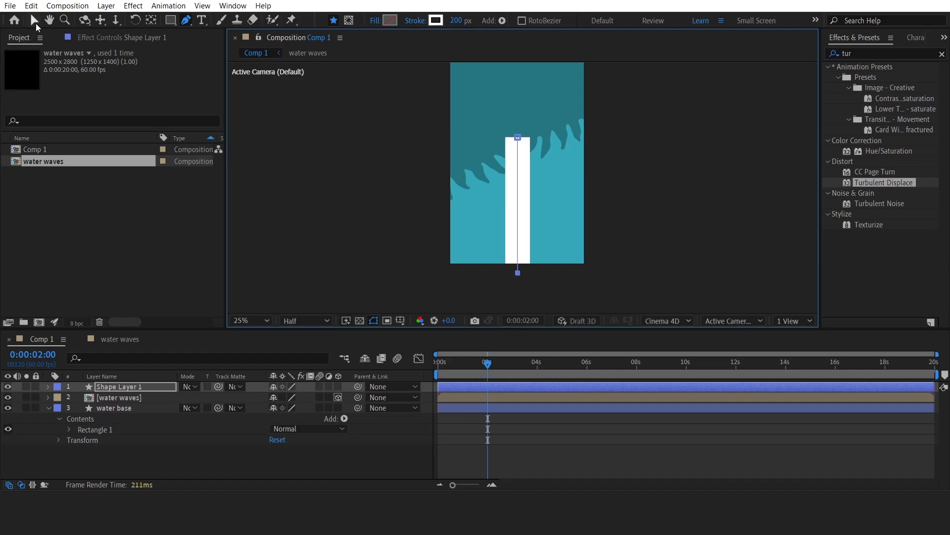
Rename the white vertical stroke's shape layer as "refelction".
click(34, 20)
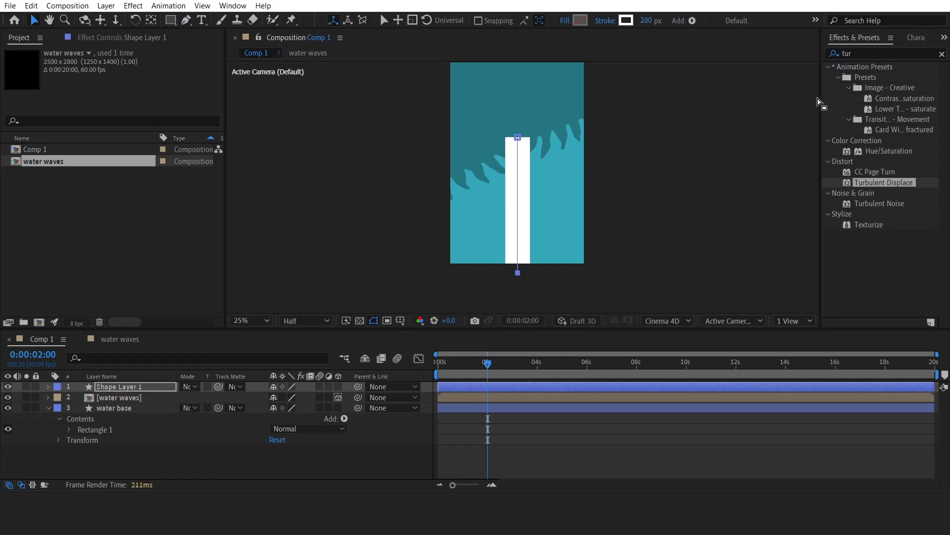
right_click(136, 387)
click(167, 349)
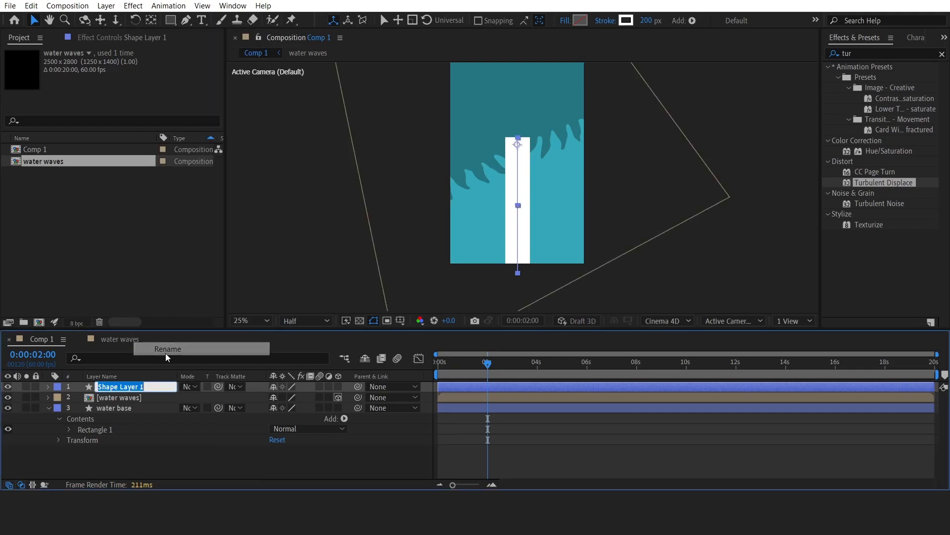
text(refelction)
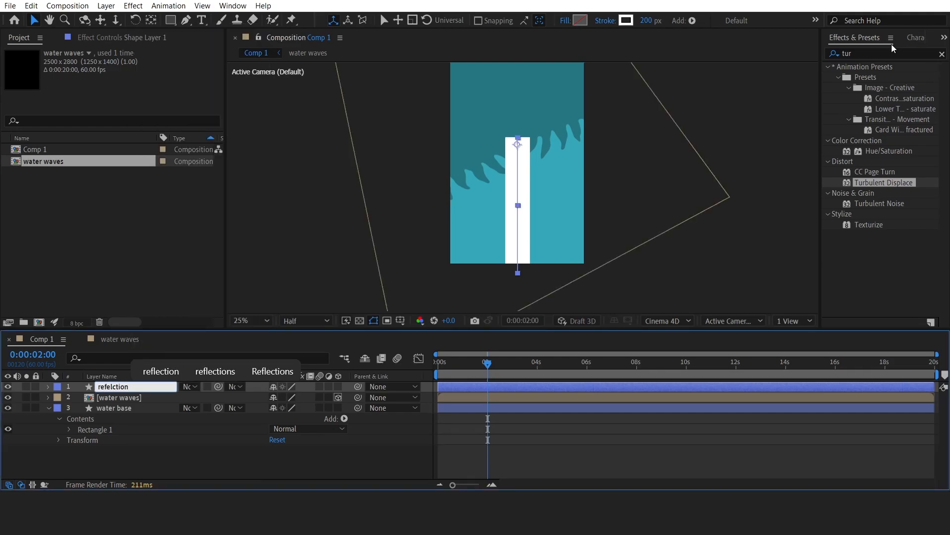
Add Wave Warp to the refelction layer with Wave Height 110, Wave Width 50 and Direction 180°.
click(881, 53)
text(wave)
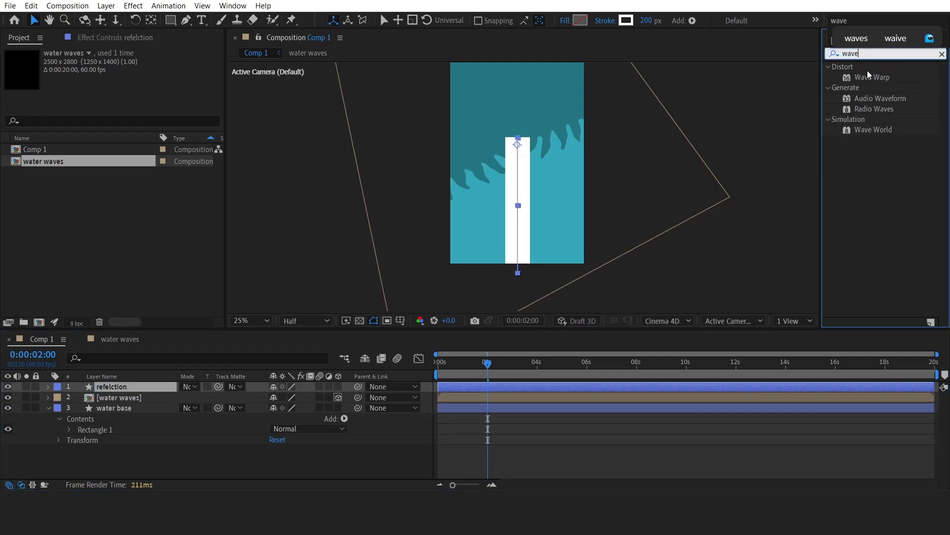
drag(866, 78, 106, 386)
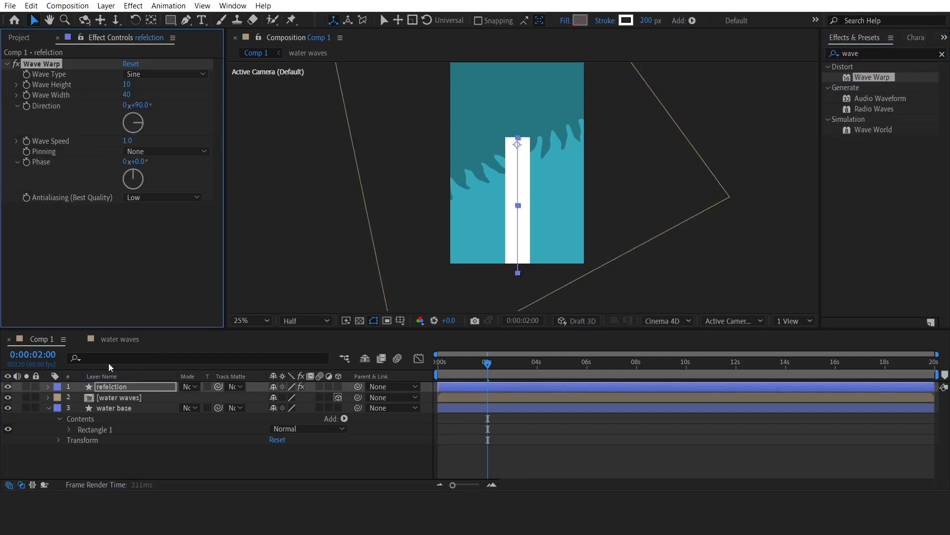
click(126, 85)
double_click(131, 84)
text(1)
click(128, 95)
text(50)
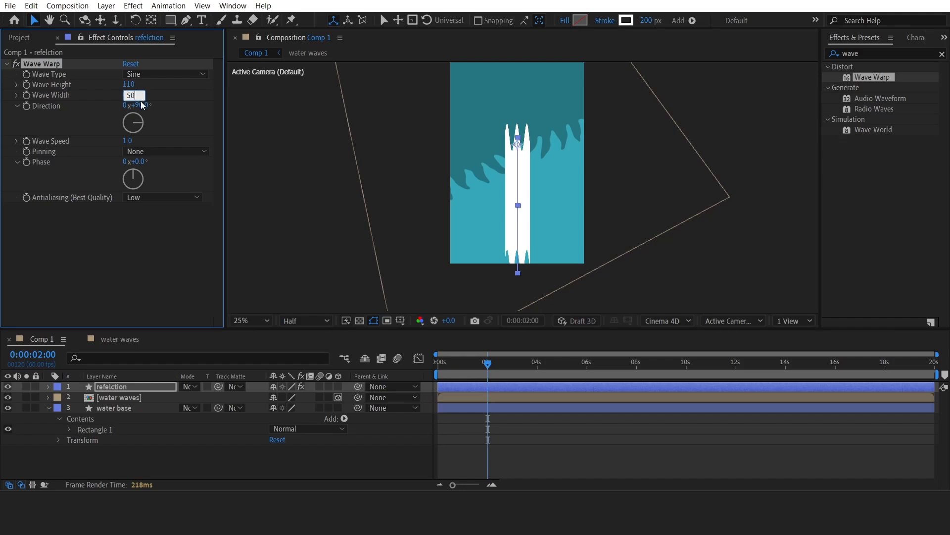
click(142, 104)
text(180)
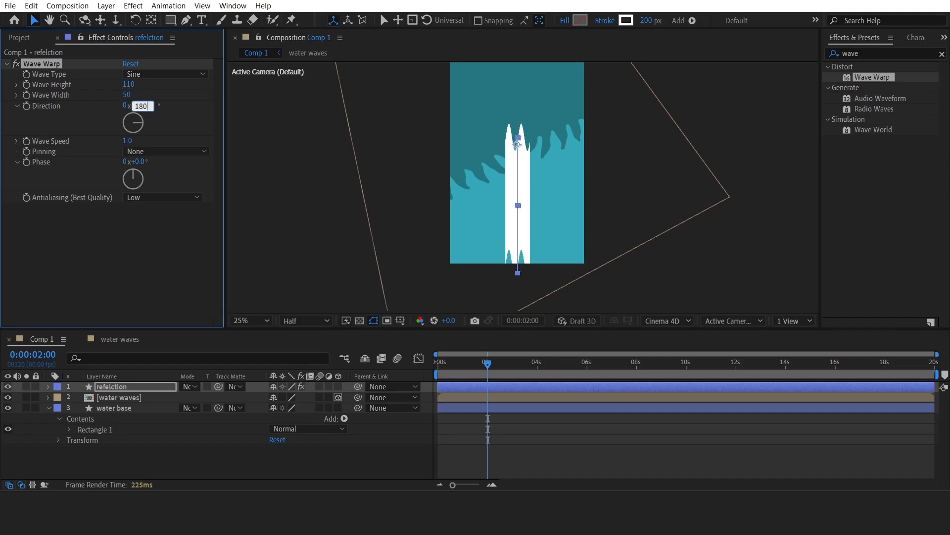
click(183, 108)
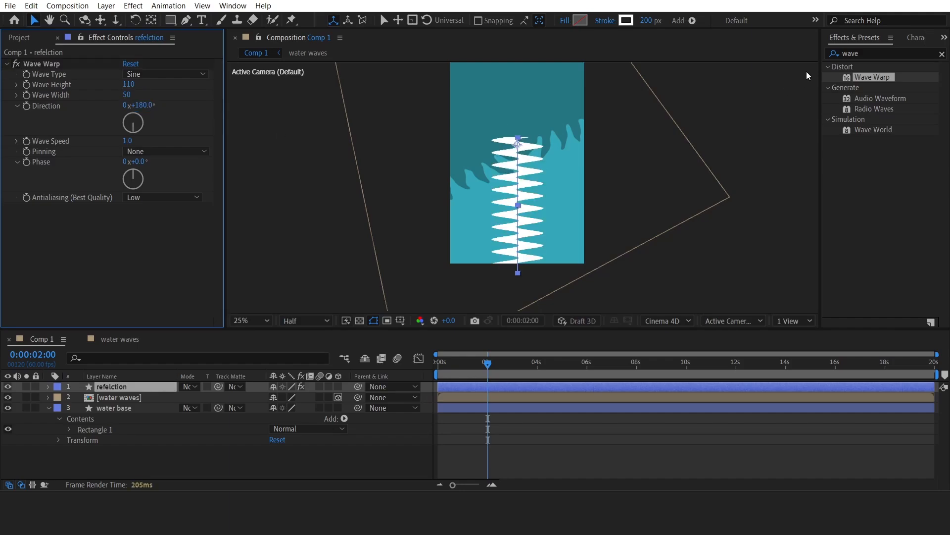
Add Turbulent Displace to the refelction layer and drive its Evolution with the expression time*30.
click(853, 53)
double_click(854, 53)
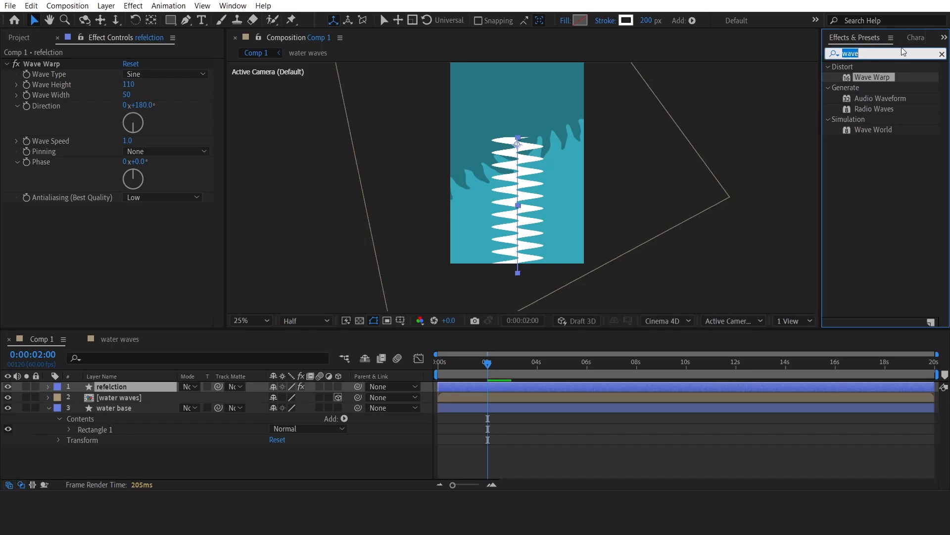
text(turb)
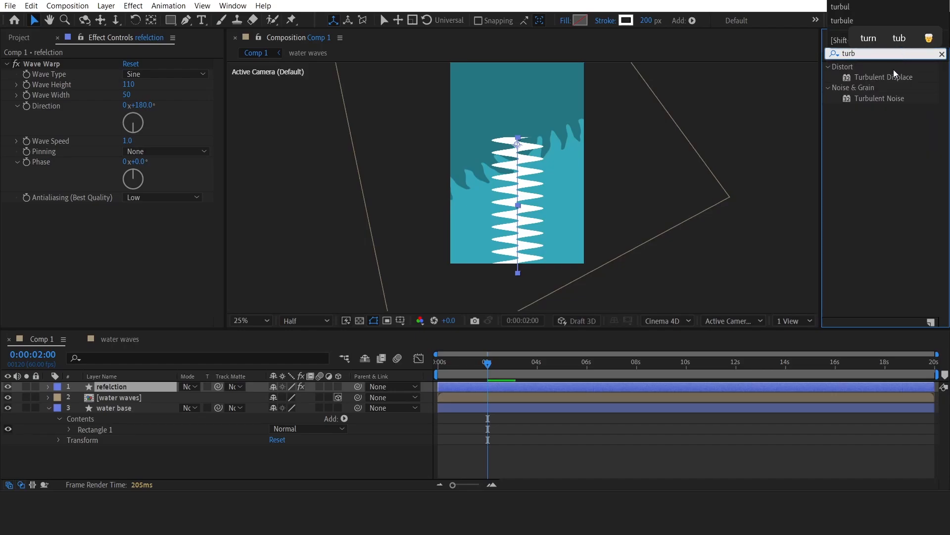
drag(890, 76, 206, 292)
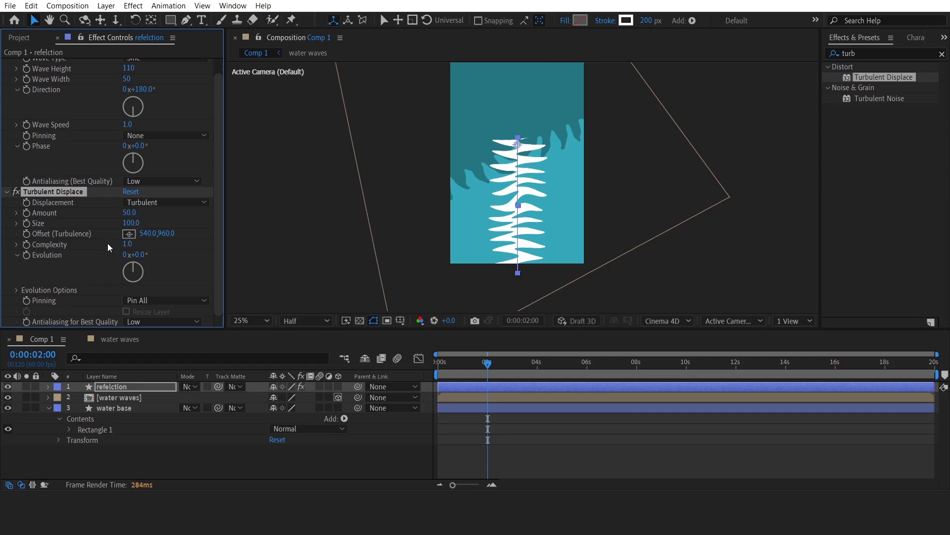
alt+click(27, 255)
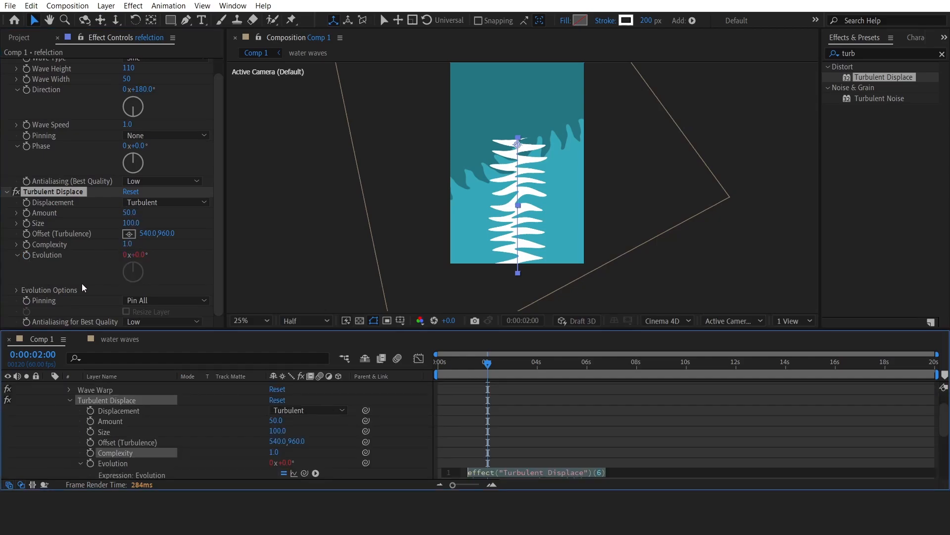
text(time)
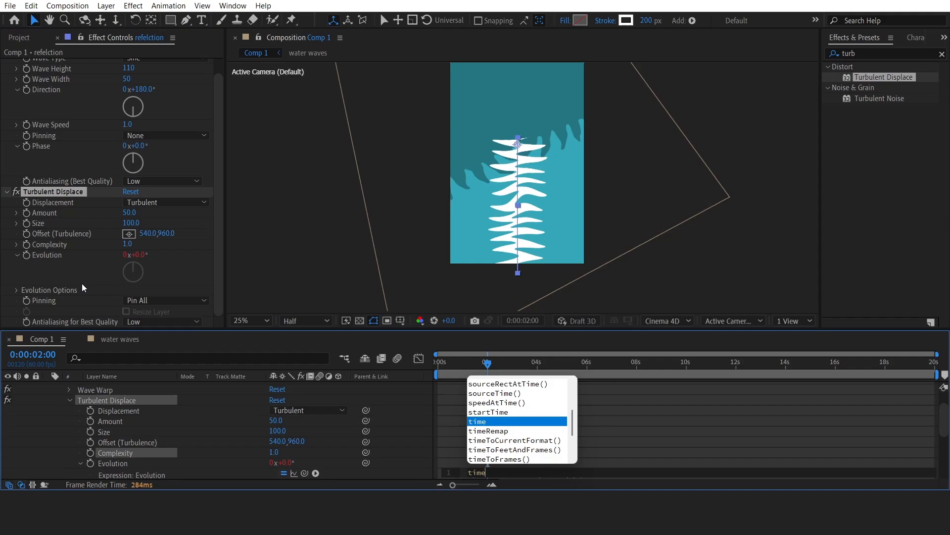
text(*30)
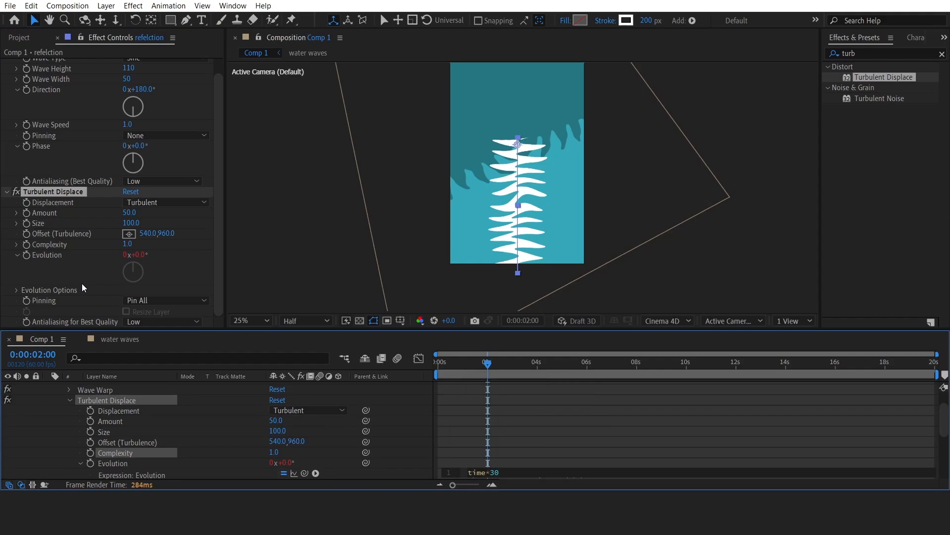
click(265, 248)
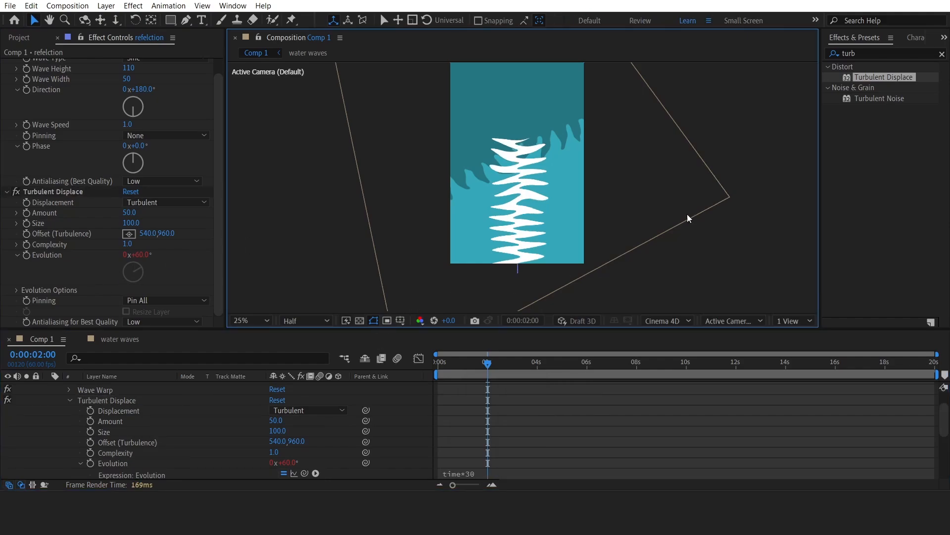
Add Roughen Edges to the refelction layer and set its Border to 40 and Complexity to 1.
click(864, 52)
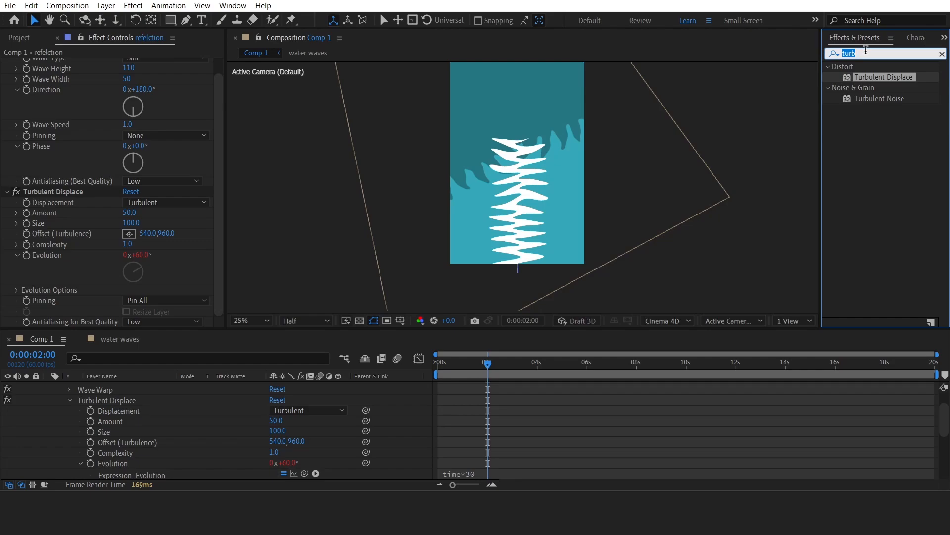
text(roug)
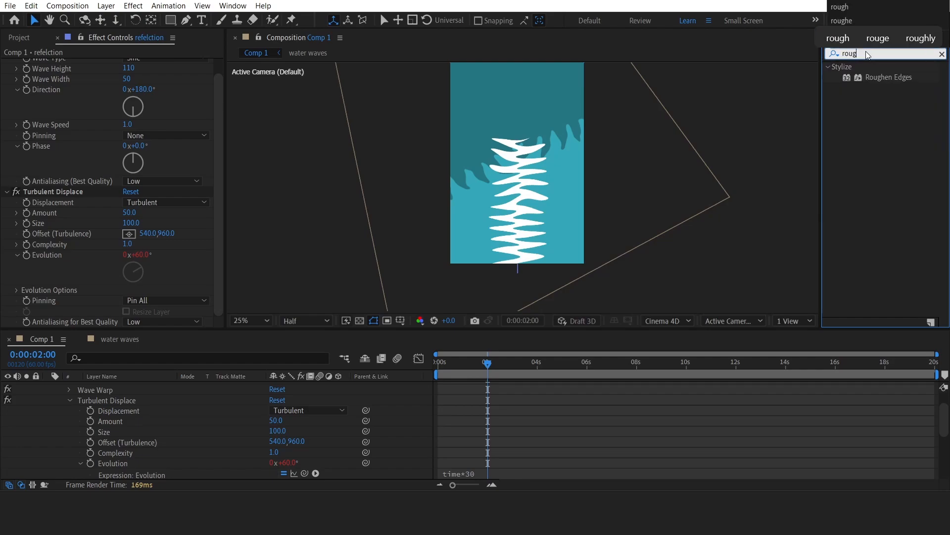
drag(889, 77, 100, 239)
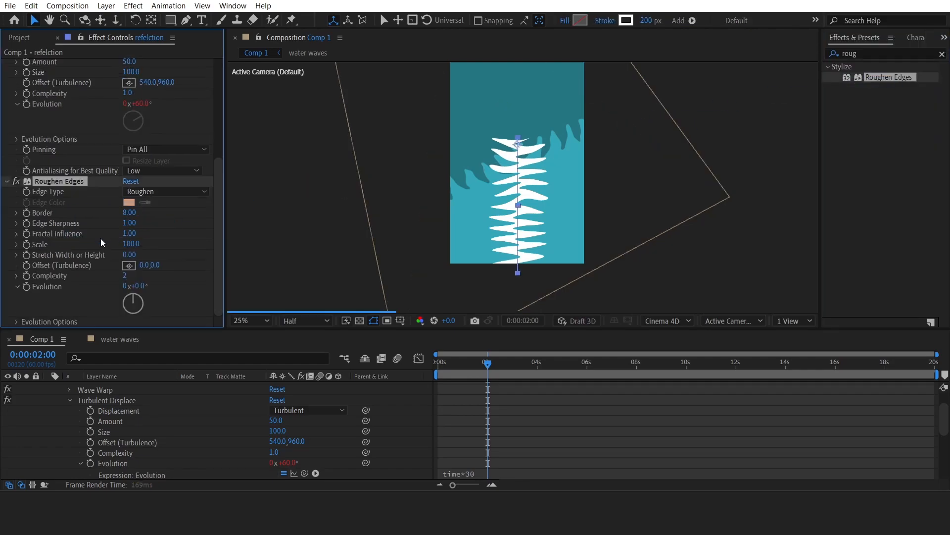
click(129, 212)
text(40)
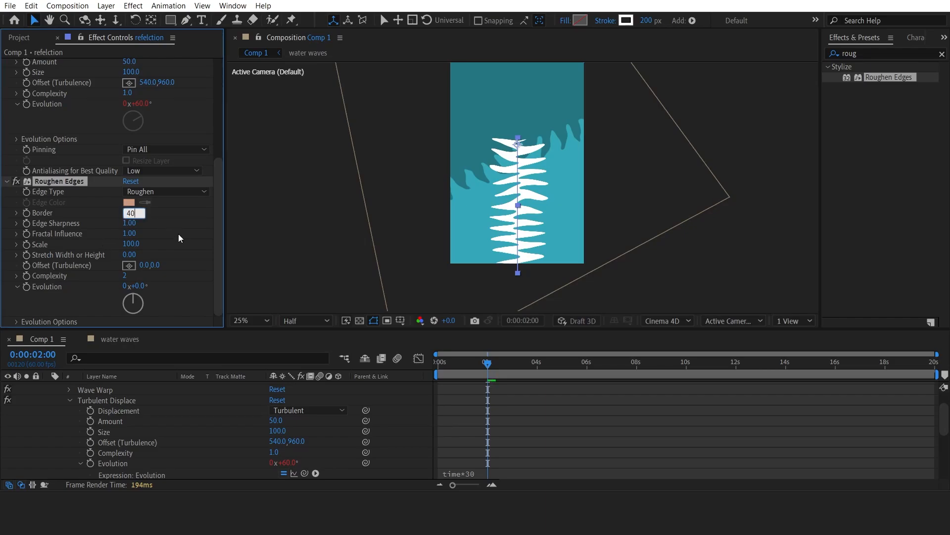
key(Return)
Add the Stylize Glow effect to the refelction layer with a Glow Radius of 80.
click(861, 52)
text(glow)
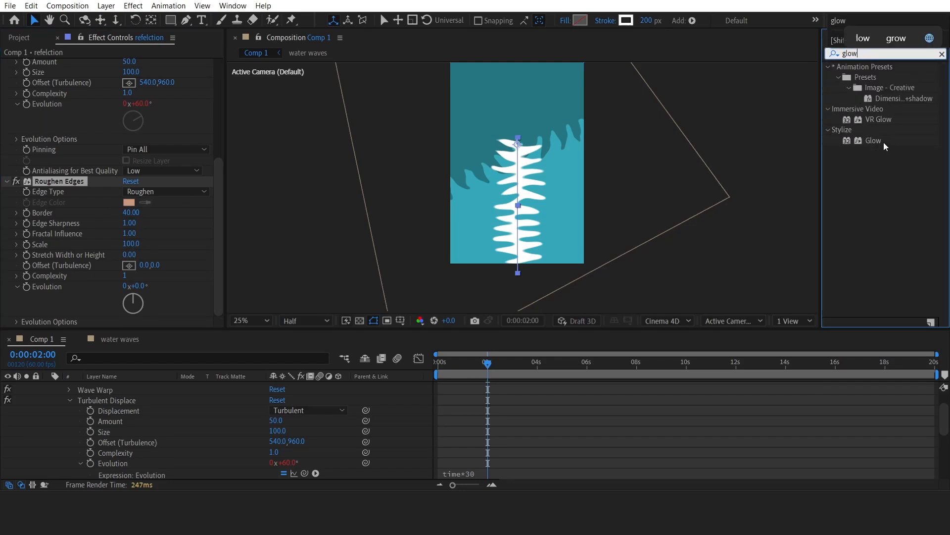
drag(885, 146, 132, 276)
click(129, 182)
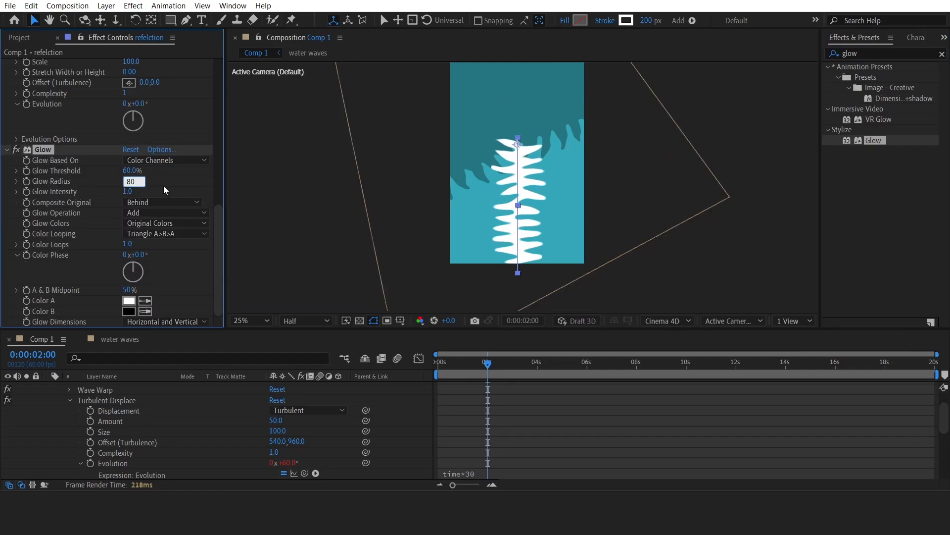
text(80)
key(Return)
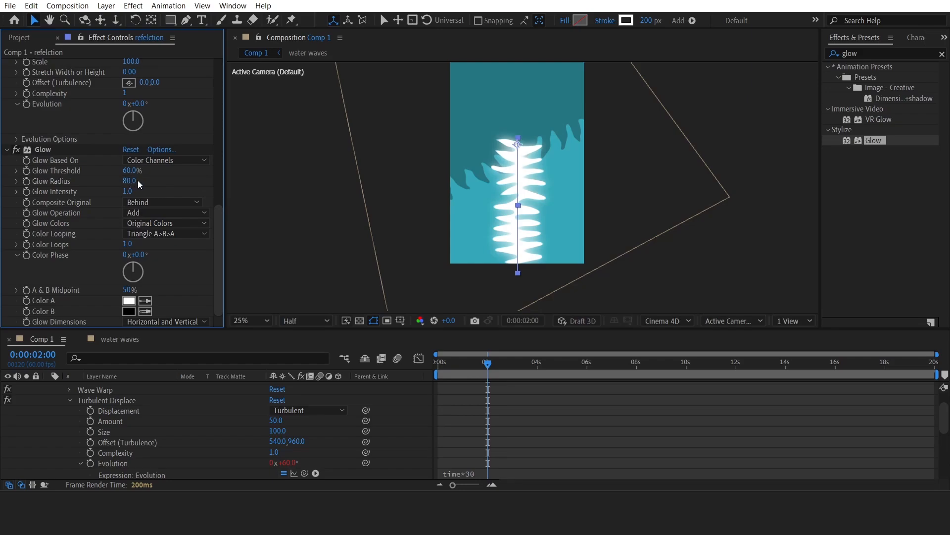
Collapse the settings of the refelction layer's four effects.
scroll(119, 181, up, 10)
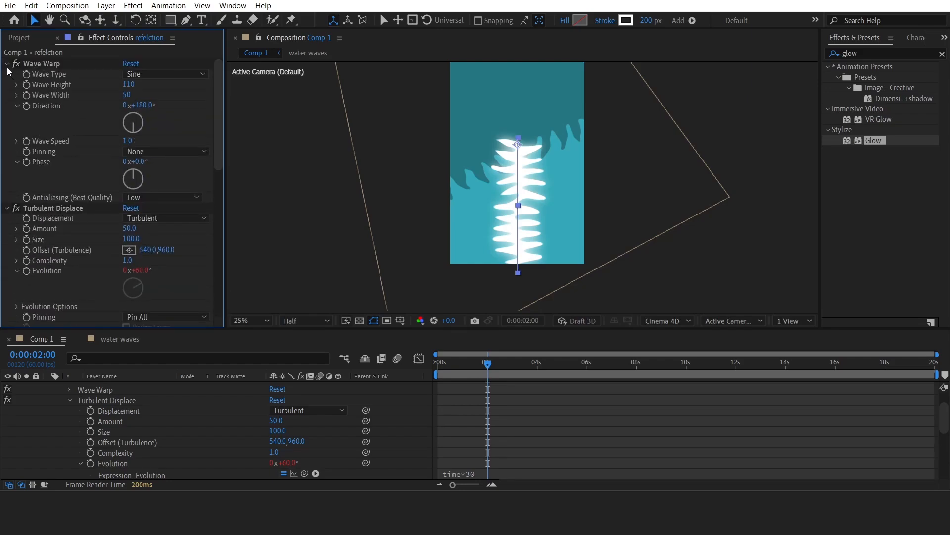
click(6, 64)
click(7, 74)
click(6, 85)
click(6, 95)
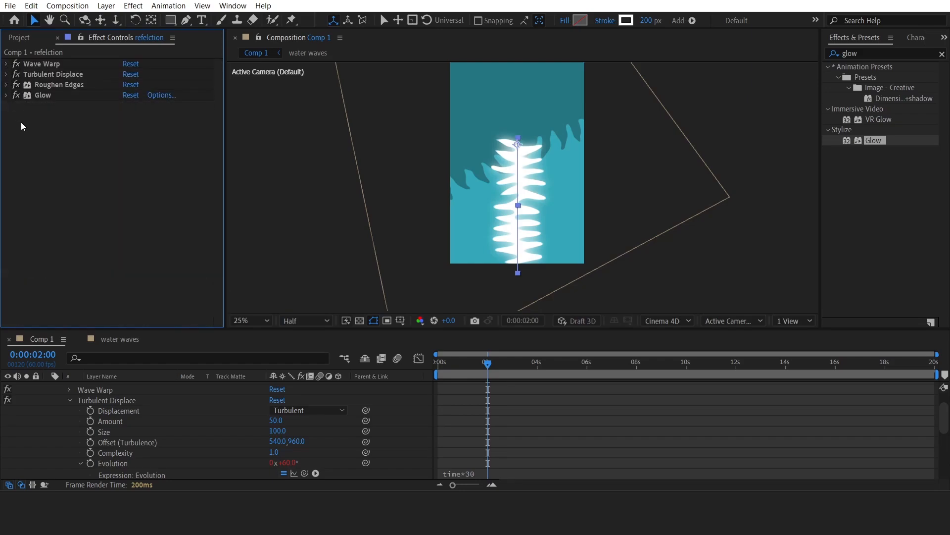
Taper the refelction layer's stroke at its start by setting the Start Length to 38%.
scroll(144, 416, up, 1)
click(61, 408)
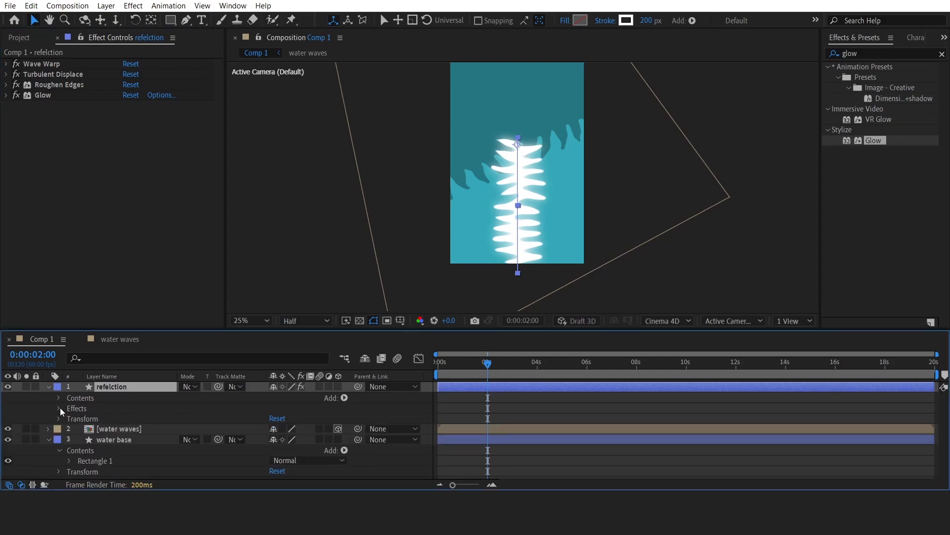
click(59, 398)
click(69, 409)
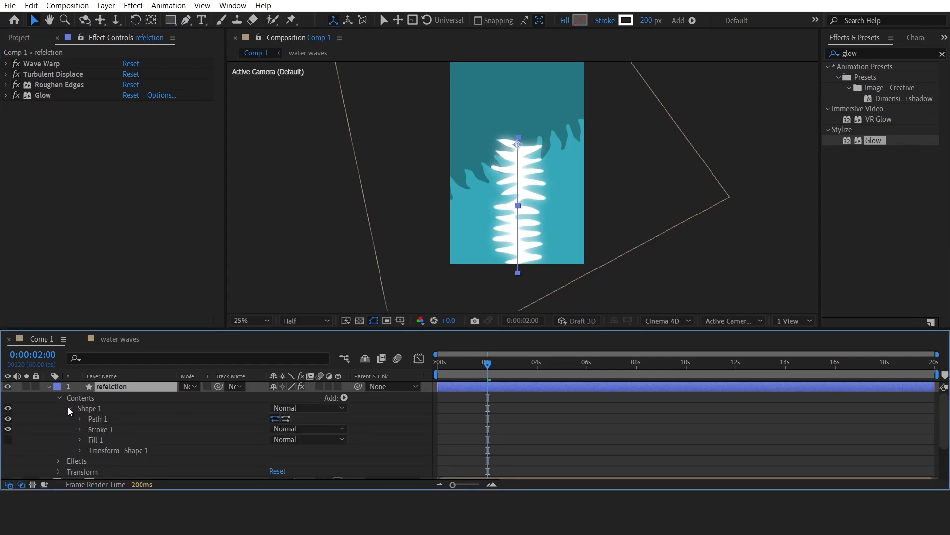
scroll(83, 418, down, 1)
click(79, 398)
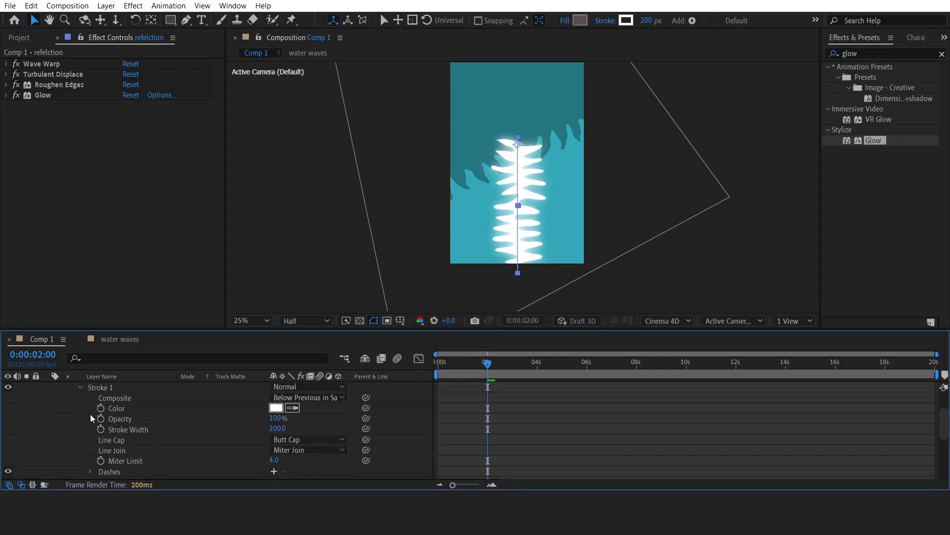
scroll(105, 450, down, 1)
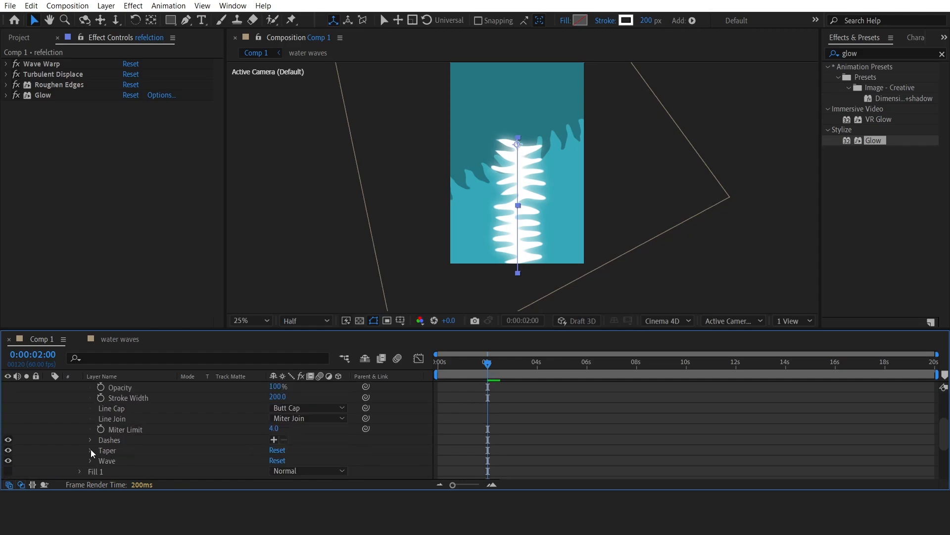
click(90, 450)
scroll(215, 453, down, 2)
click(273, 420)
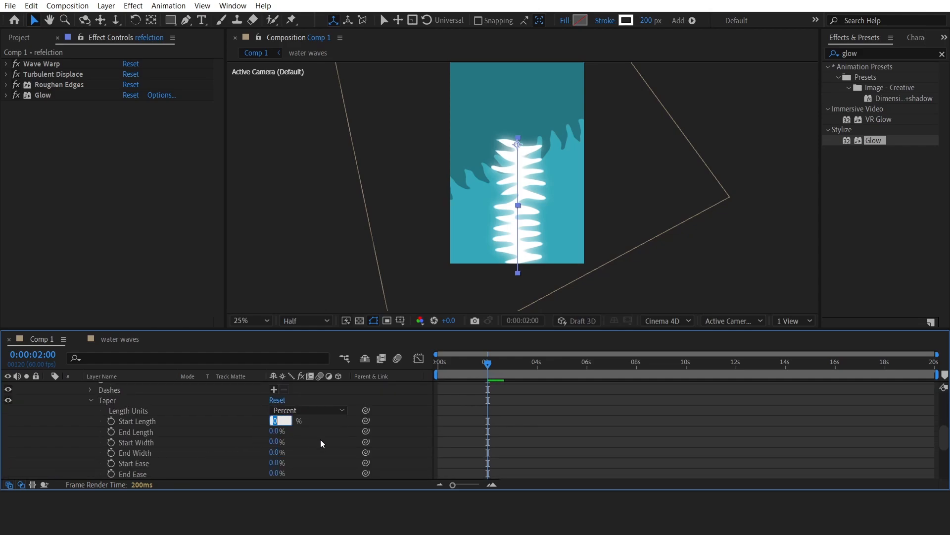
text(38)
click(504, 411)
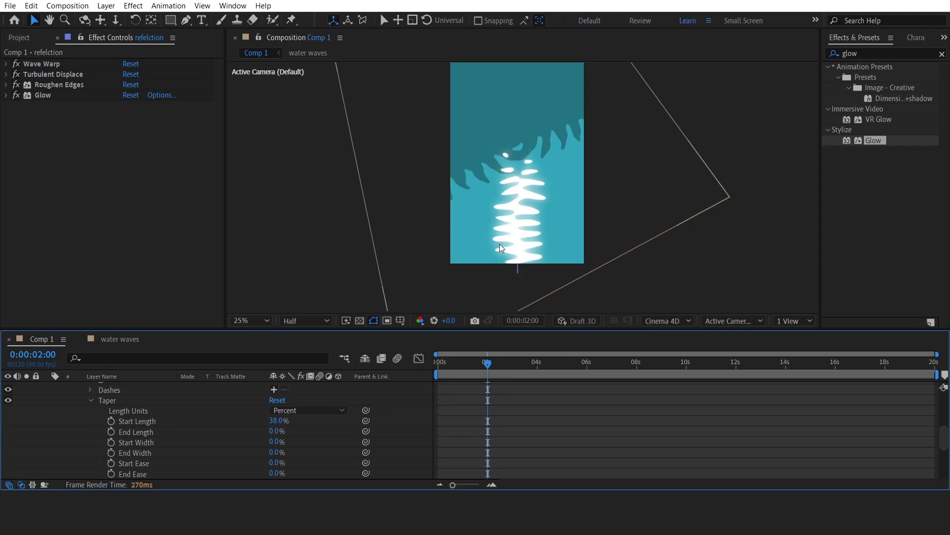
Move the refelction layer slightly upward in the composition and deselect it.
scroll(258, 403, up, 5)
click(168, 385)
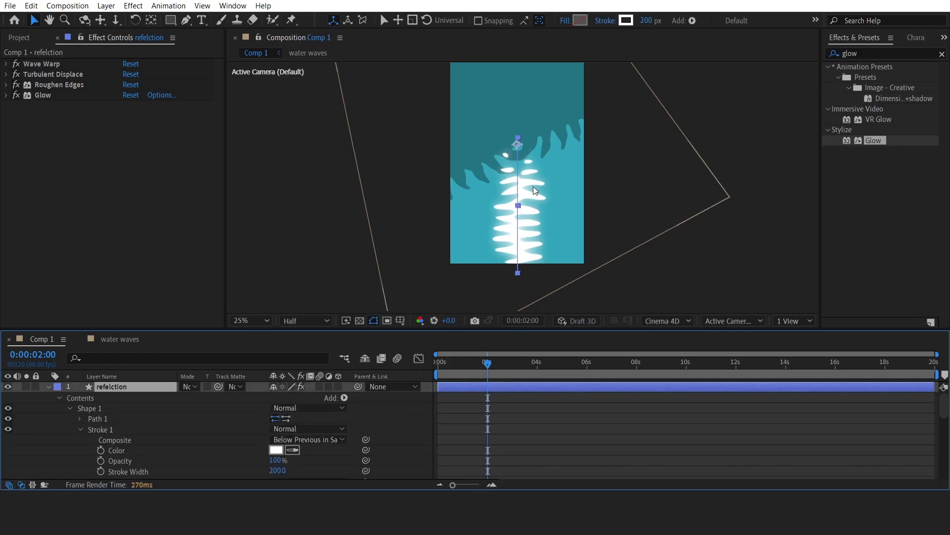
drag(518, 223, 521, 213)
click(642, 210)
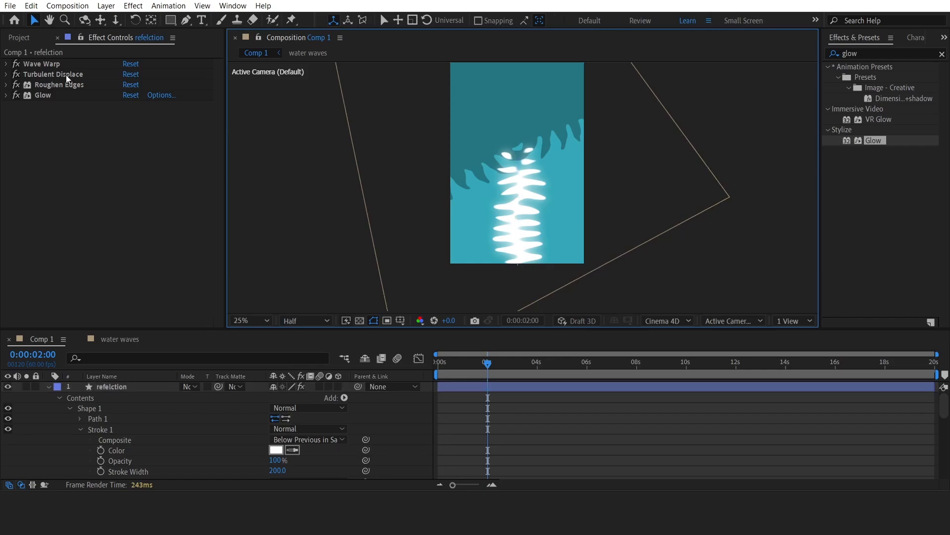
Create a new composition 750 px wide and 750 px high.
click(25, 36)
right_click(88, 191)
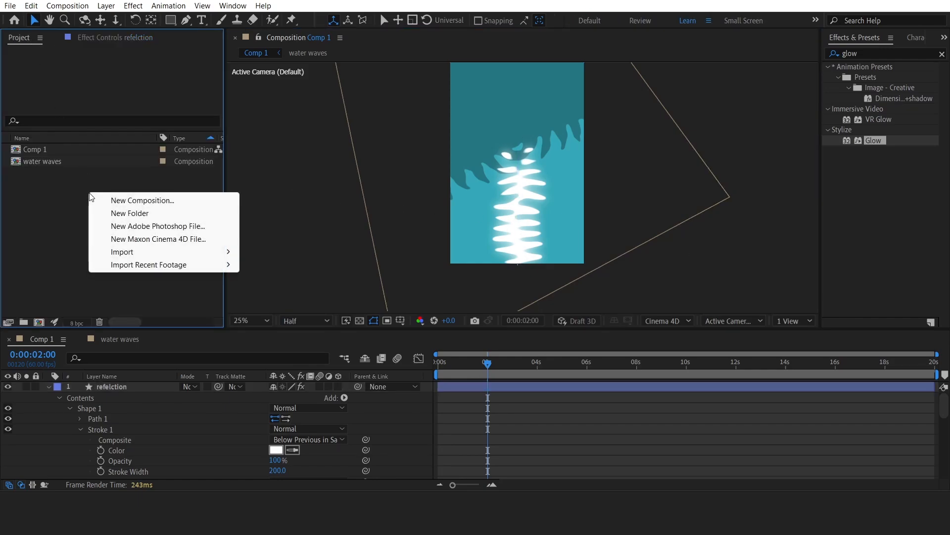
click(138, 201)
click(438, 205)
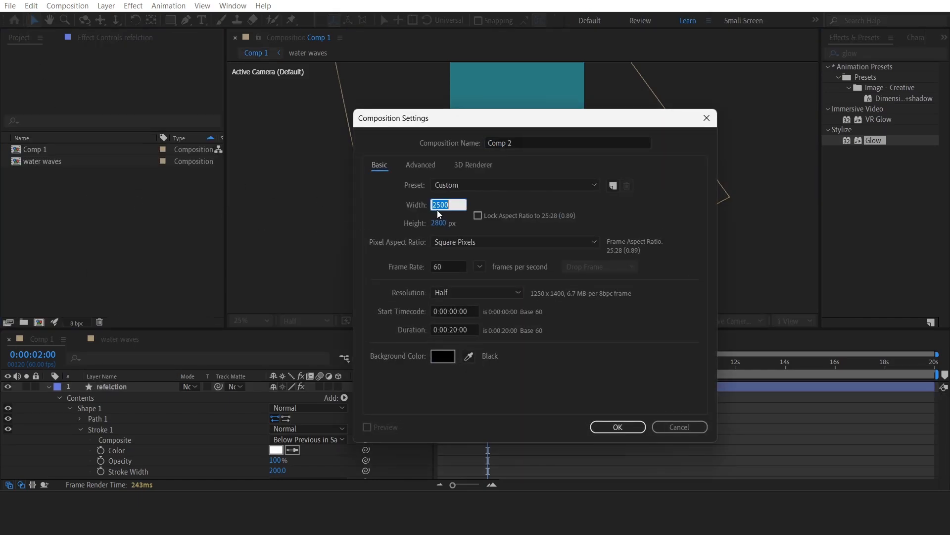
text(750)
click(439, 222)
text(750)
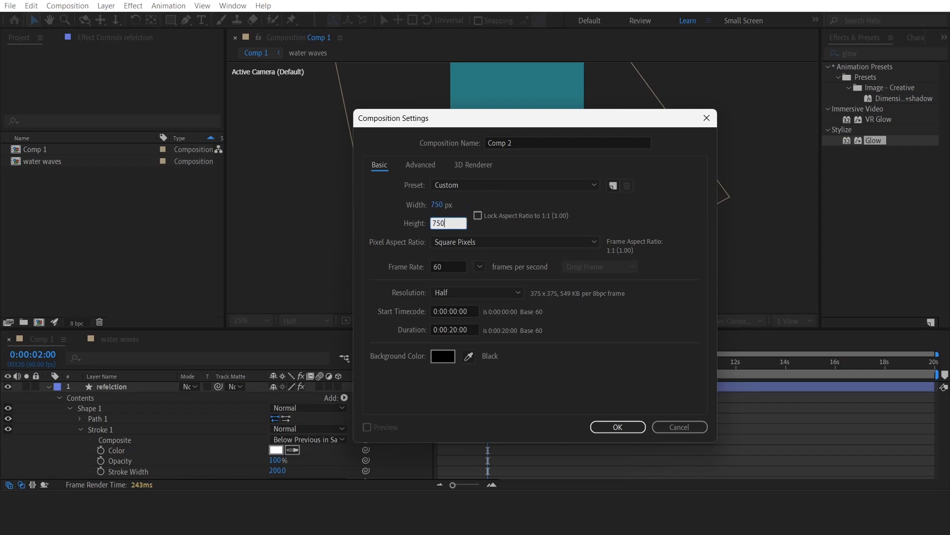
click(618, 426)
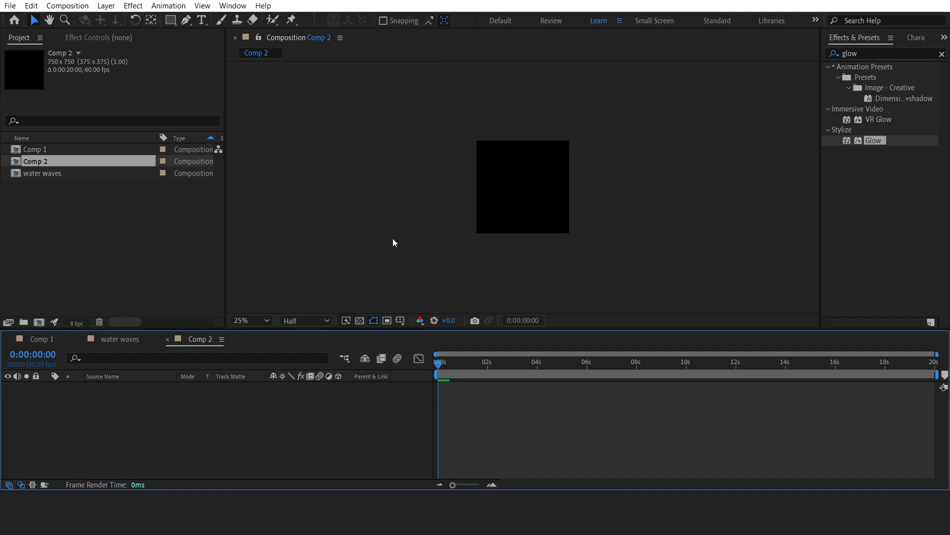
Show the title/action safe guides and draw a circle with a 100 px white stroke from the centre of the new composition.
click(175, 17)
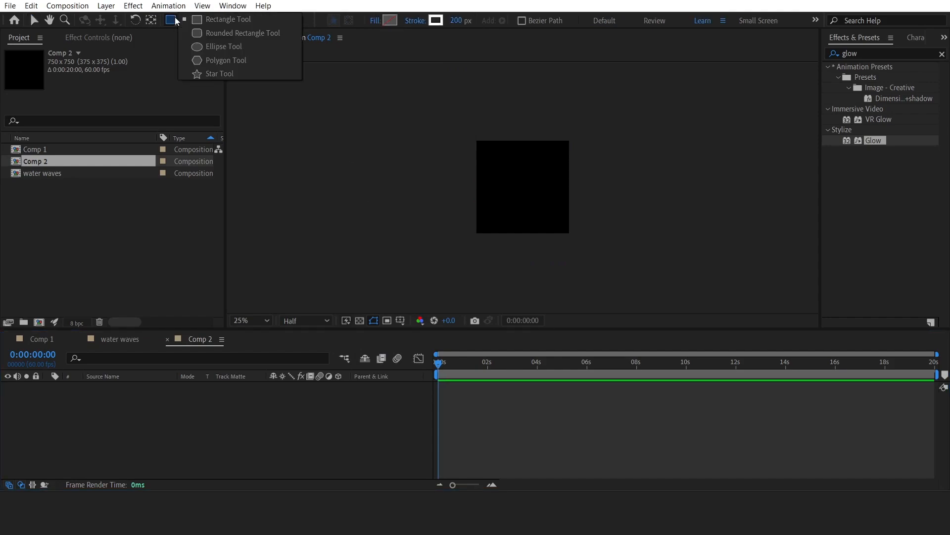
click(215, 47)
click(455, 20)
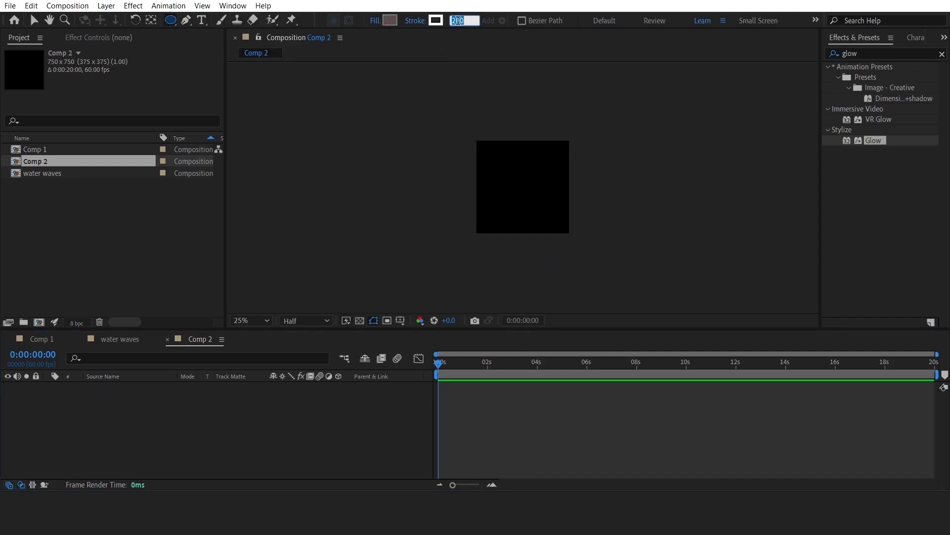
text(1)
key(Return)
scroll(499, 166, up, 4)
scroll(515, 184, down, 2)
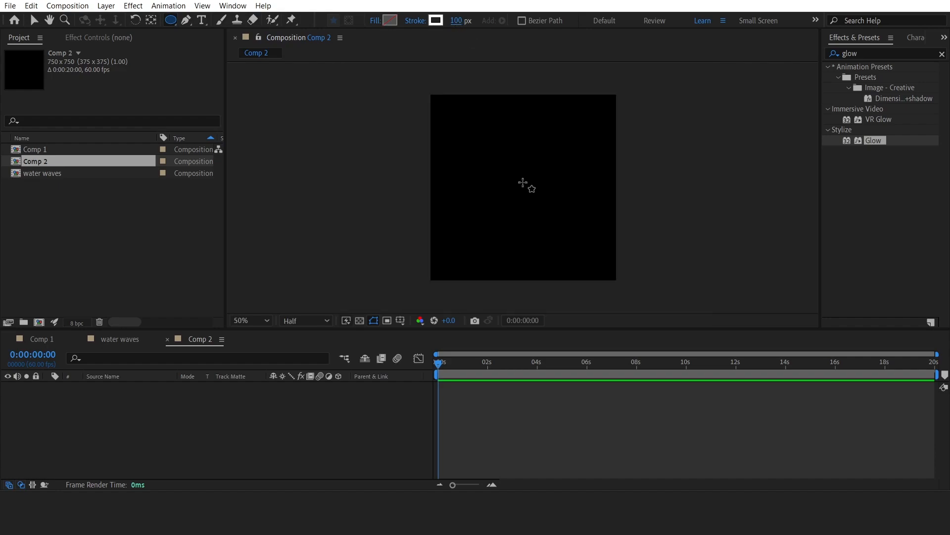
click(401, 321)
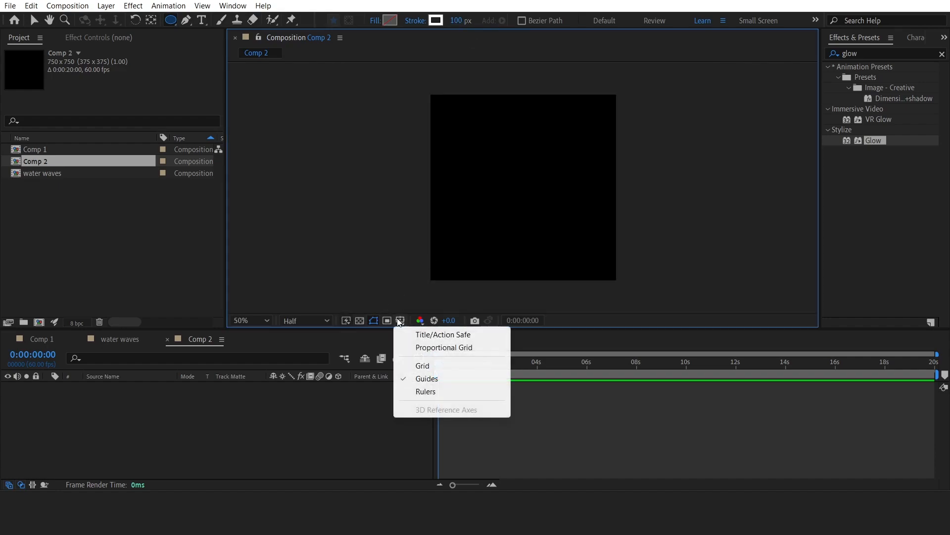
click(421, 333)
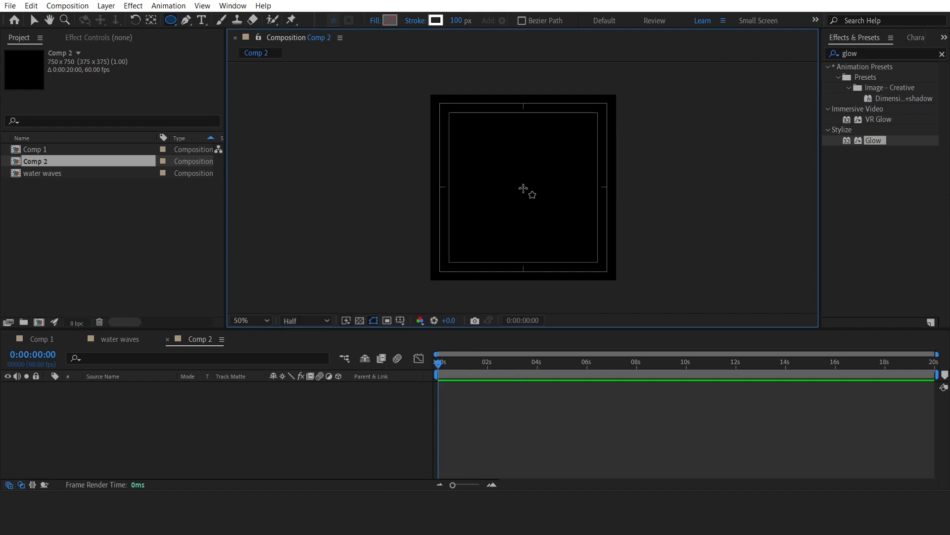
drag(523, 189, 567, 239)
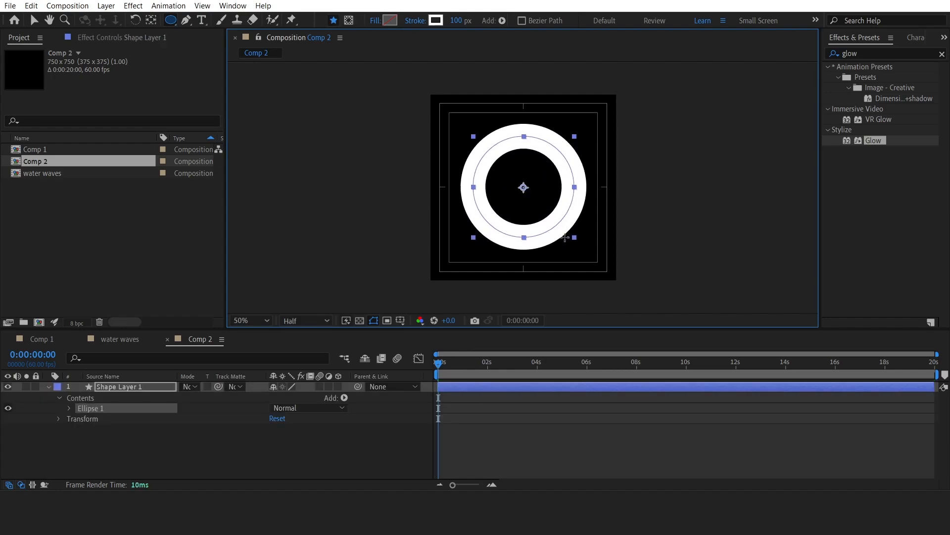
click(36, 20)
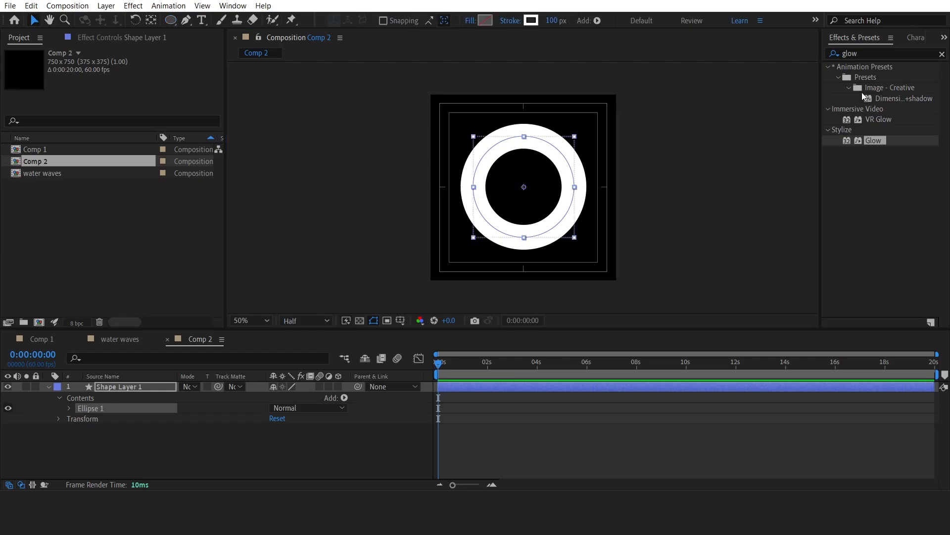
Add the Distort Ripple effect to the circle layer with a Radius of 100 and Symmetric conversion.
click(883, 53)
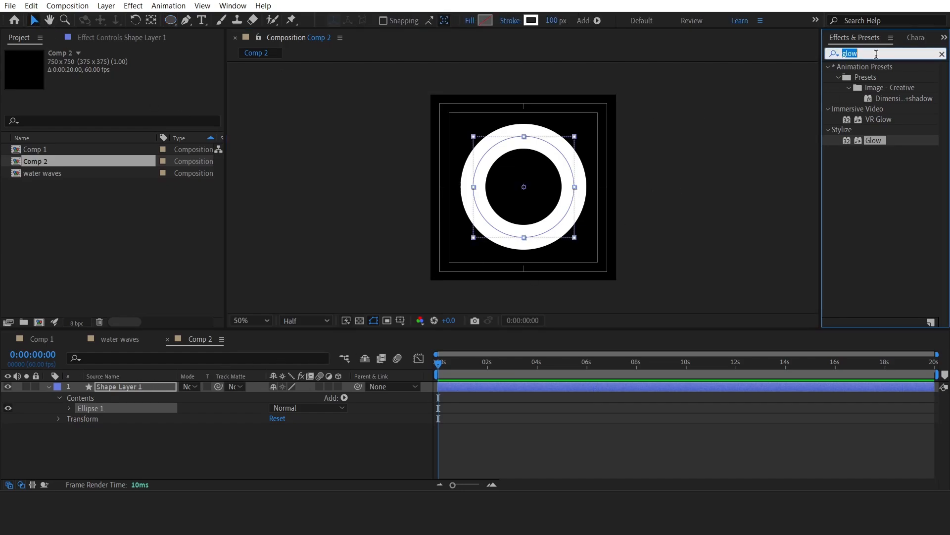
text(ripp)
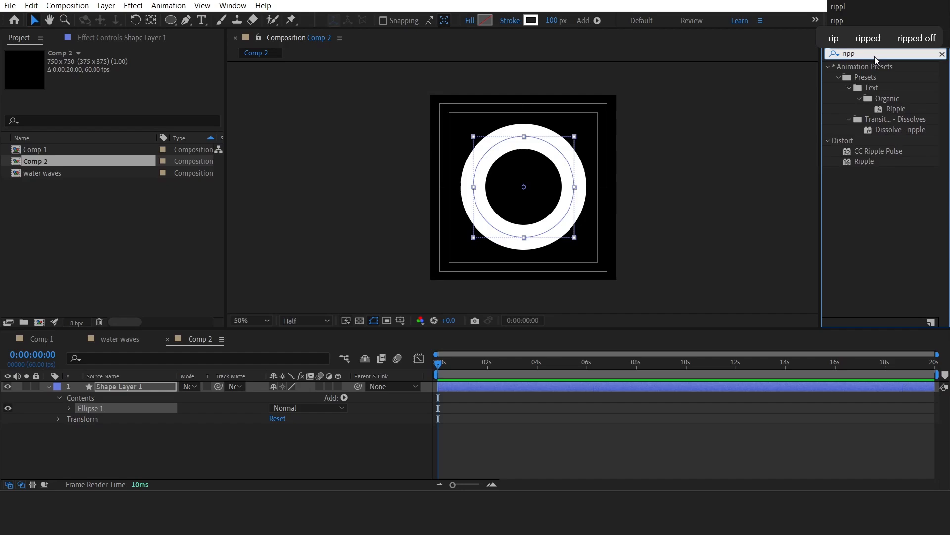
drag(864, 162, 129, 384)
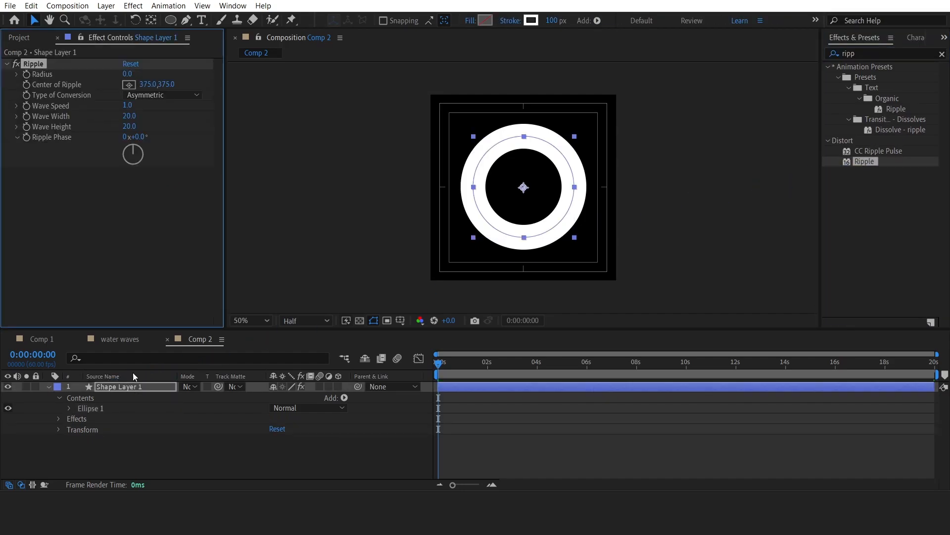
click(127, 74)
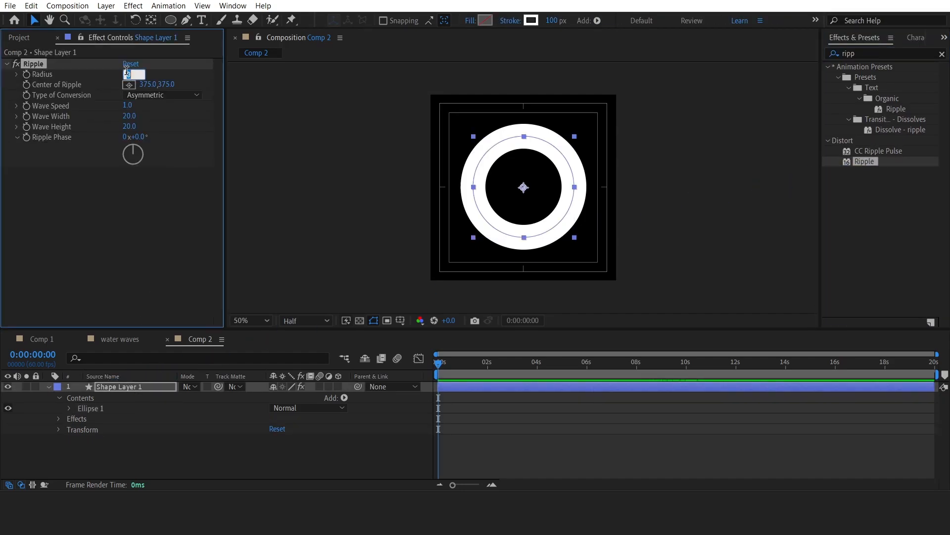
text(100)
click(130, 97)
click(141, 121)
Set the Ripple effect's Wave Speed to 1.2, Wave Width to 25 and Wave Height to 290.
click(130, 106)
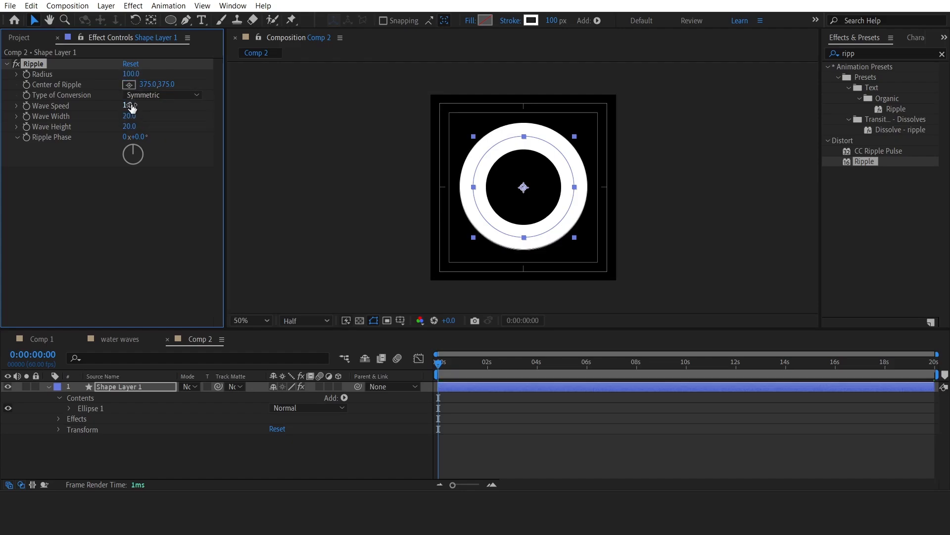
text(1.2)
click(129, 116)
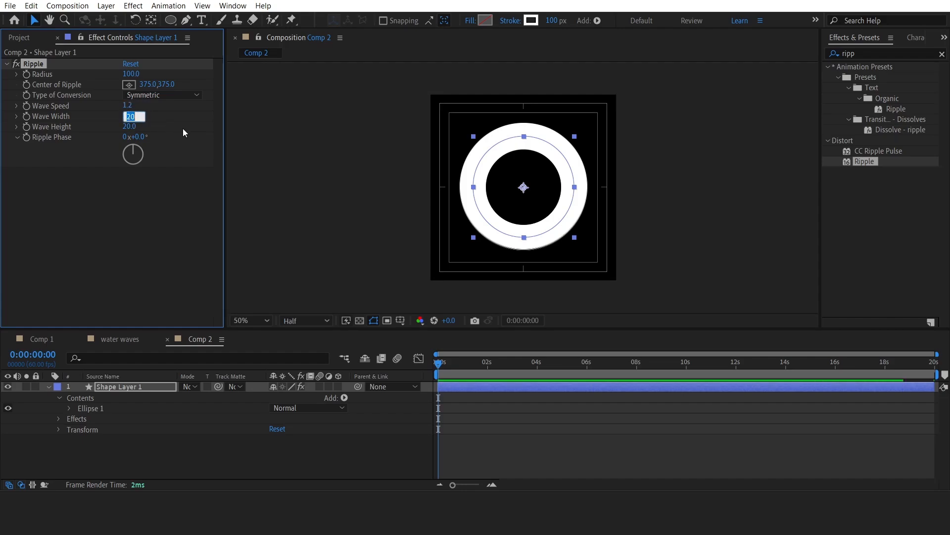
text(25)
key(Tab)
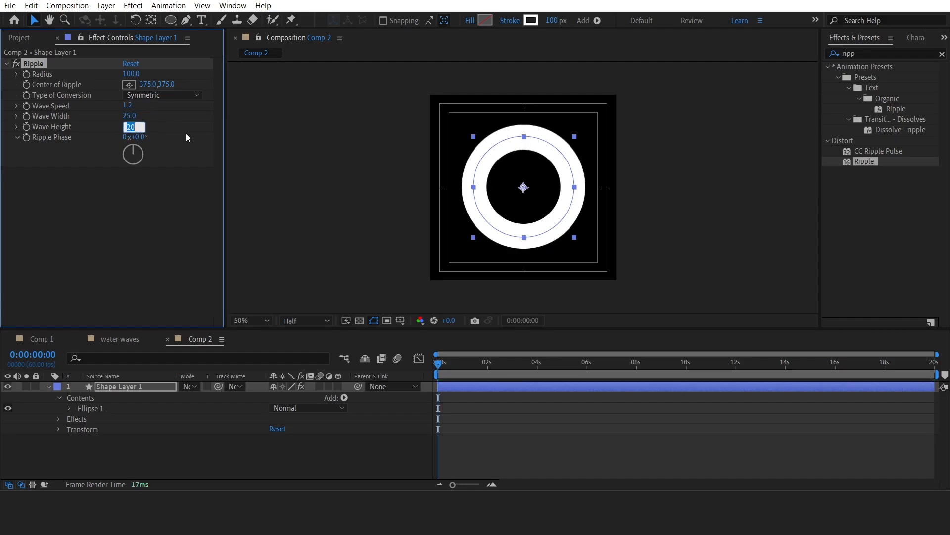
text(290)
click(183, 185)
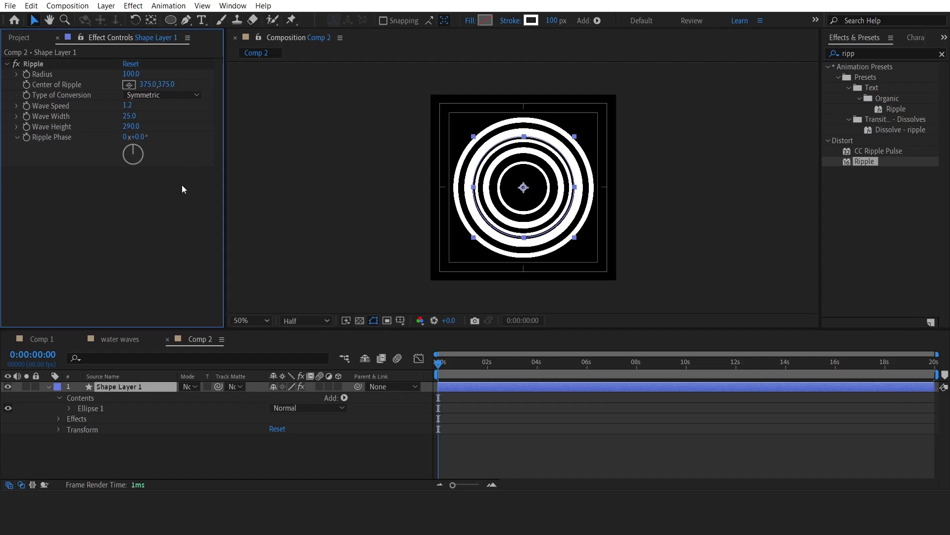
Place the Ripple effect's centre at the middle of the circle, at 374, 376.
click(128, 85)
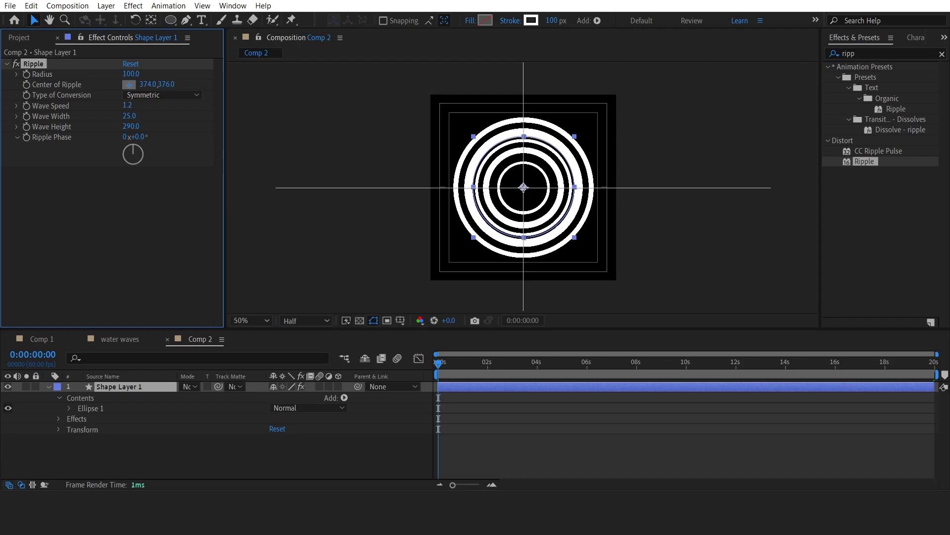
click(523, 187)
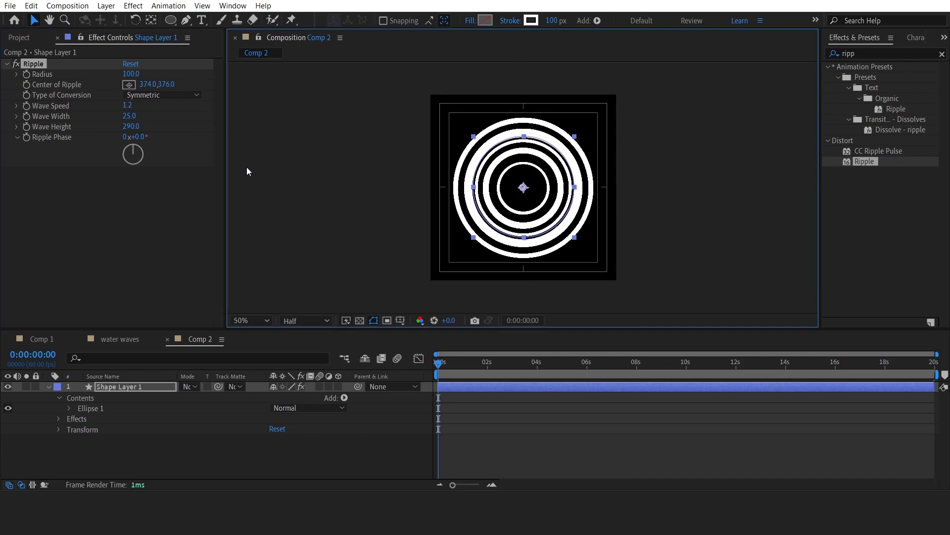
click(190, 204)
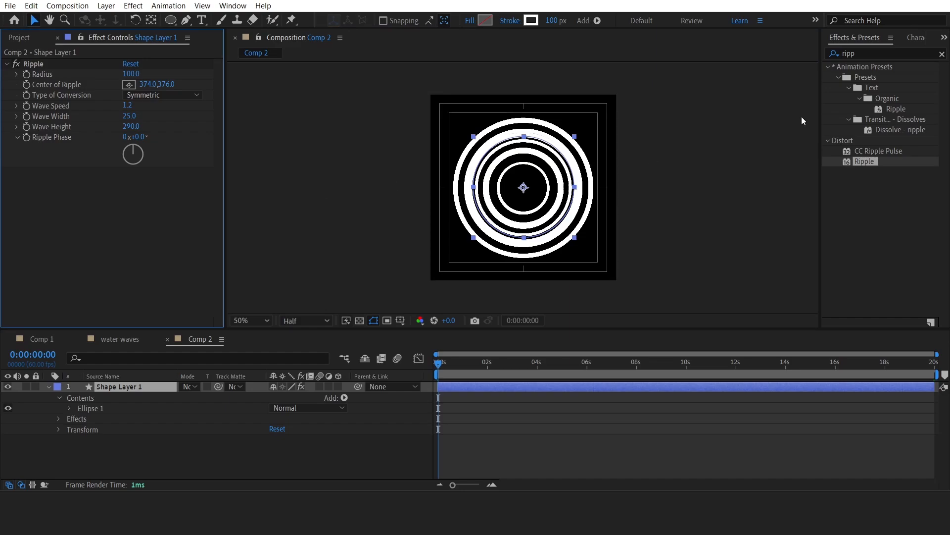
Add the Roughen Edges effect to the circle layer with a Border of 10 and a Complexity of 1.
click(858, 53)
text(roug)
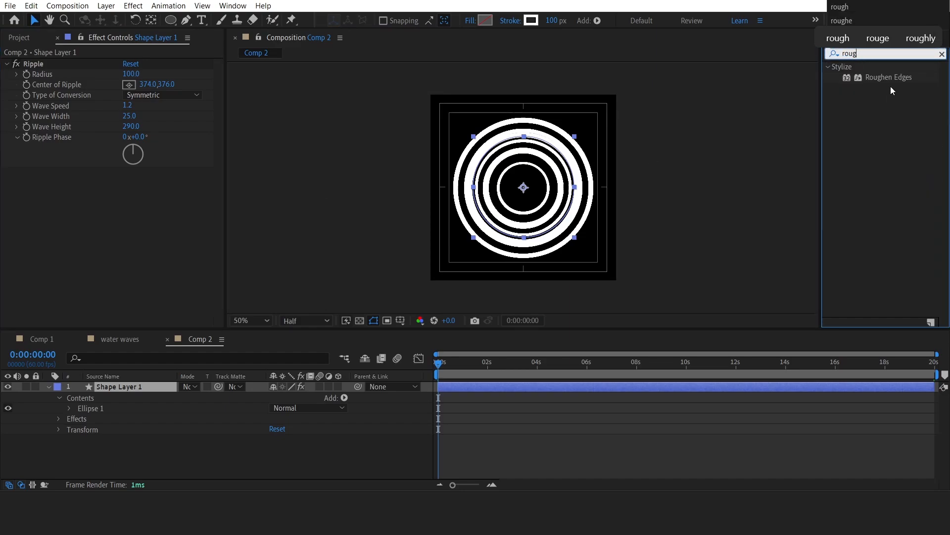
drag(888, 77, 141, 199)
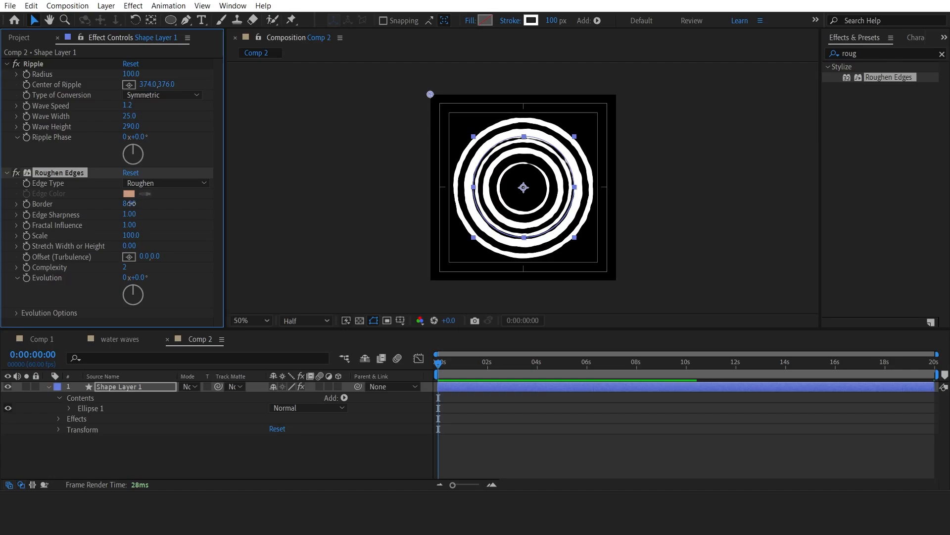
click(129, 203)
text(10)
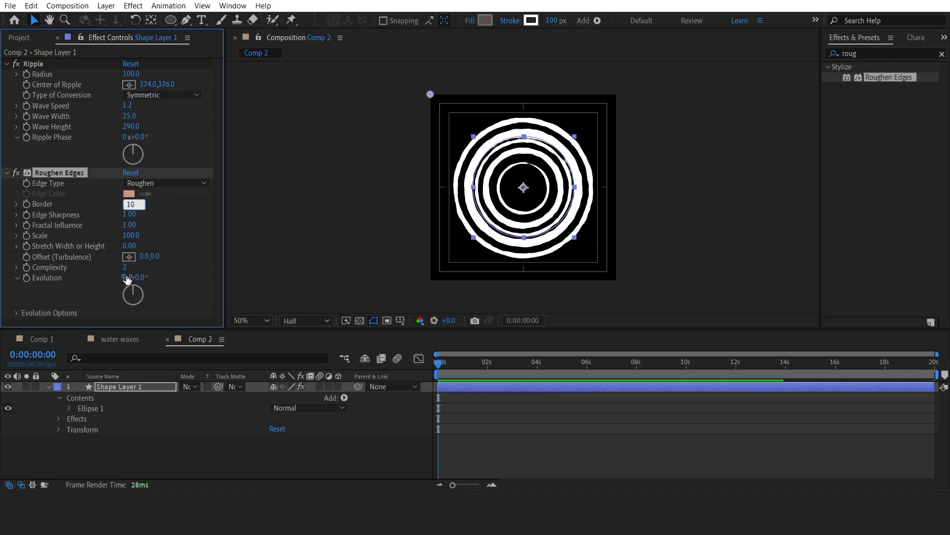
drag(125, 268, 116, 267)
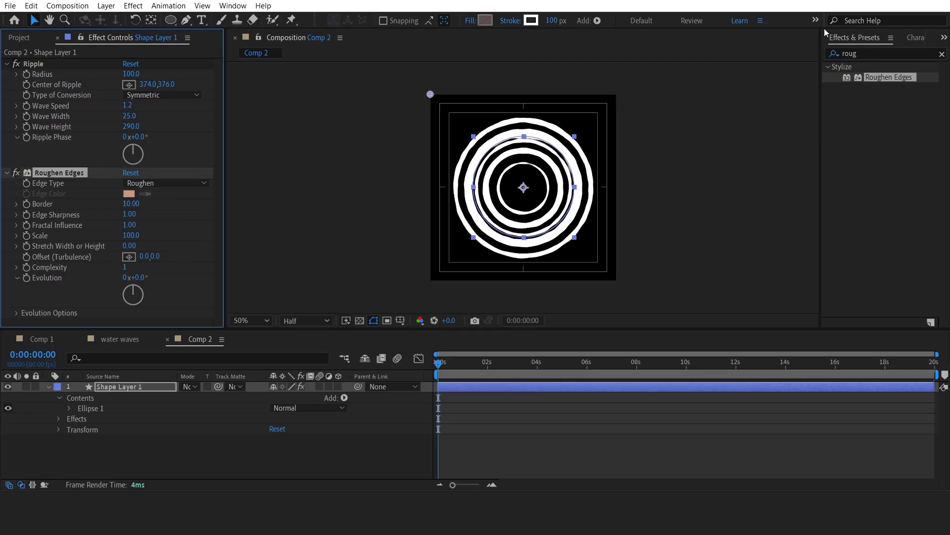
Add the Turbulent Displace effect to the circle layer with an Amount of 22 and a Size of 58.
click(860, 52)
text(tur)
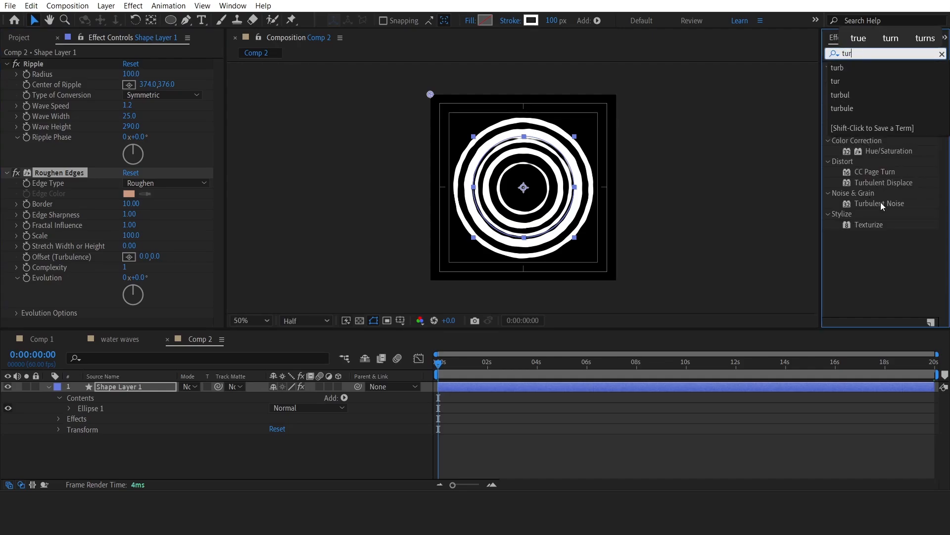
drag(886, 182, 125, 302)
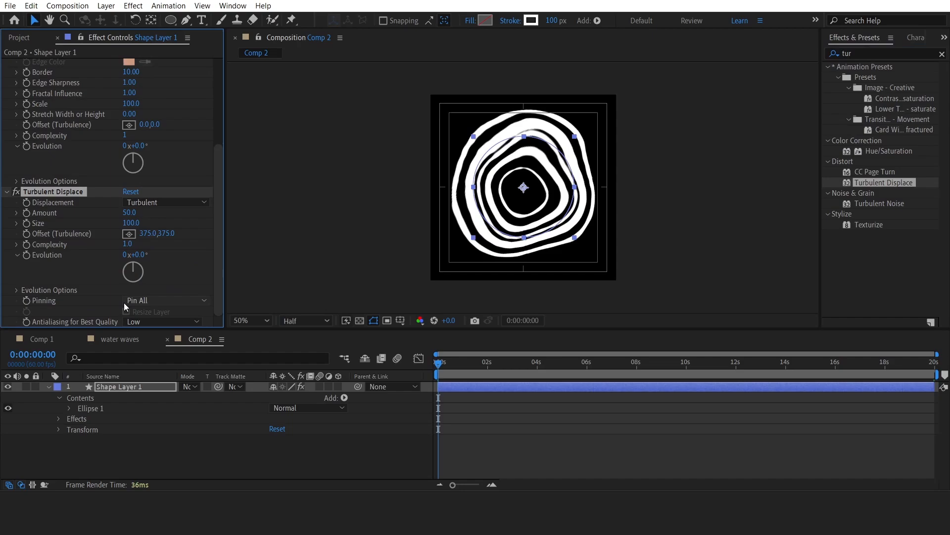
click(130, 213)
text(22)
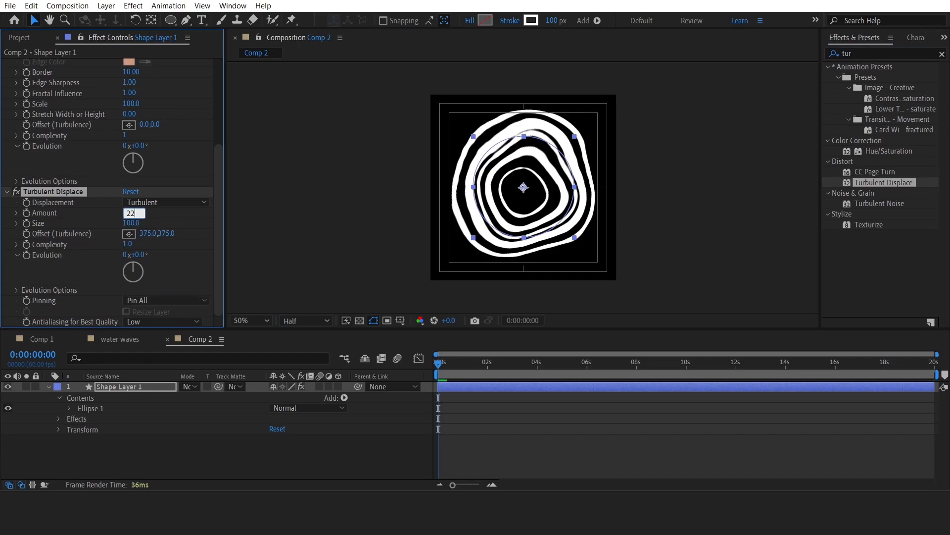
key(Return)
click(131, 224)
text(58)
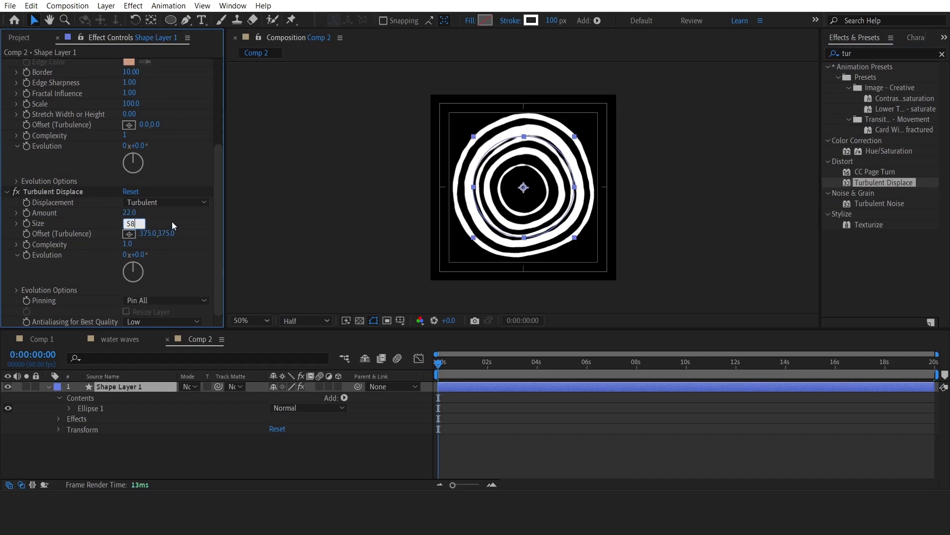
key(Return)
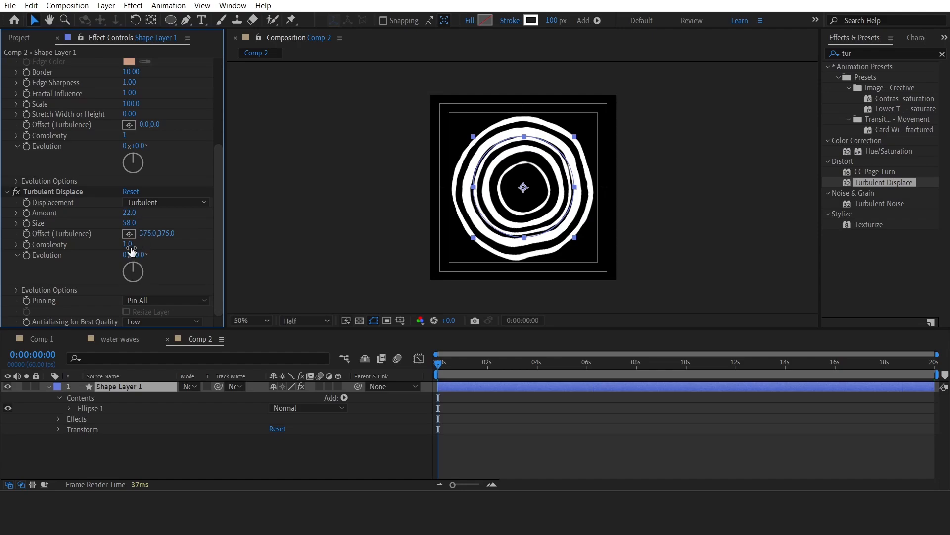
Animate the Turbulent Displace Evolution with the expression time*30 and reselect the circle layer.
alt+click(31, 258)
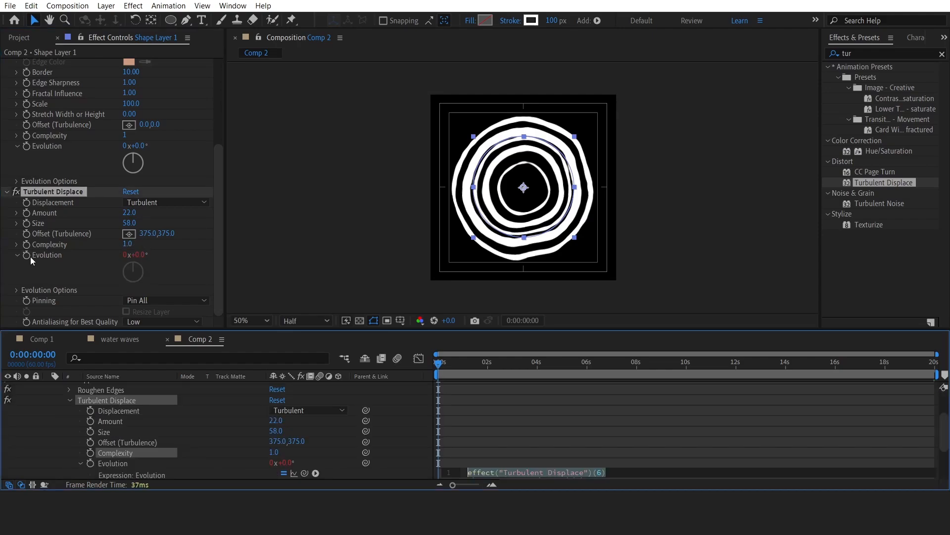
text(time*30)
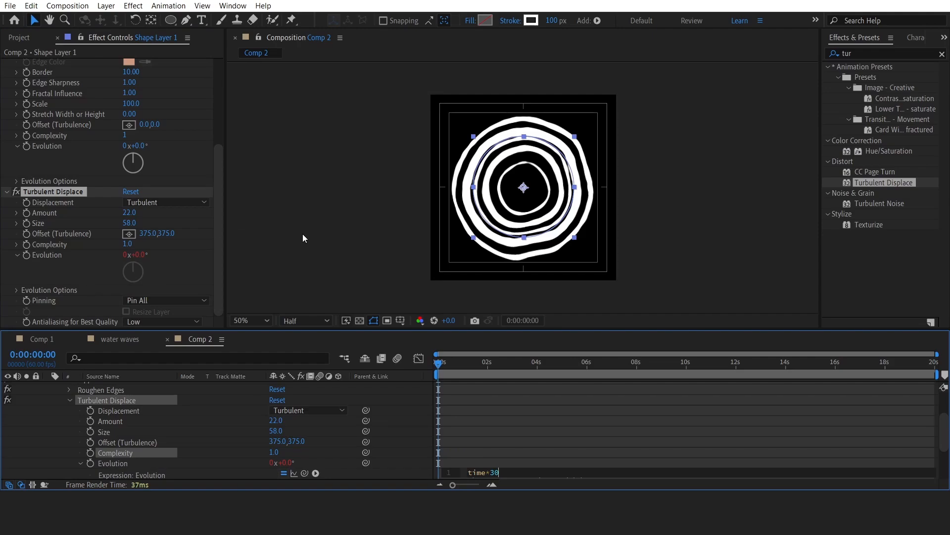
click(324, 268)
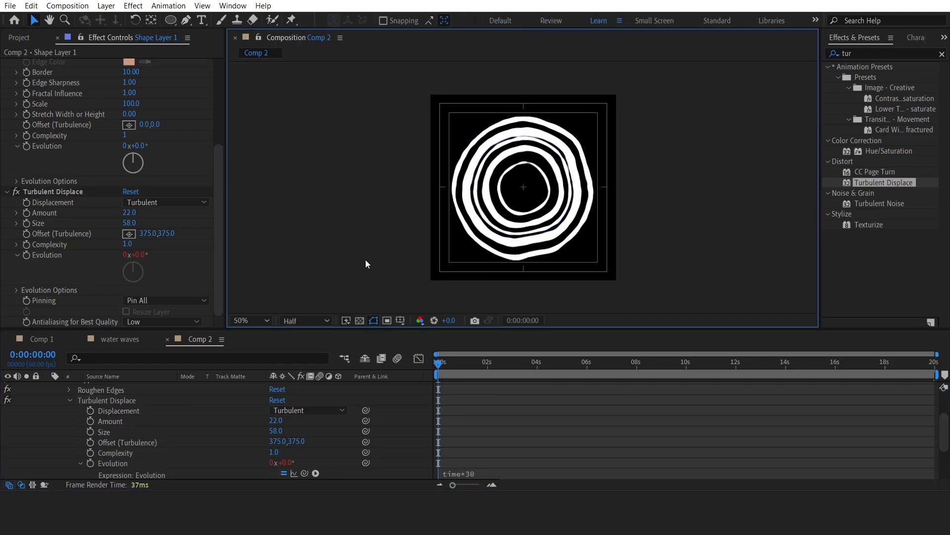
click(505, 203)
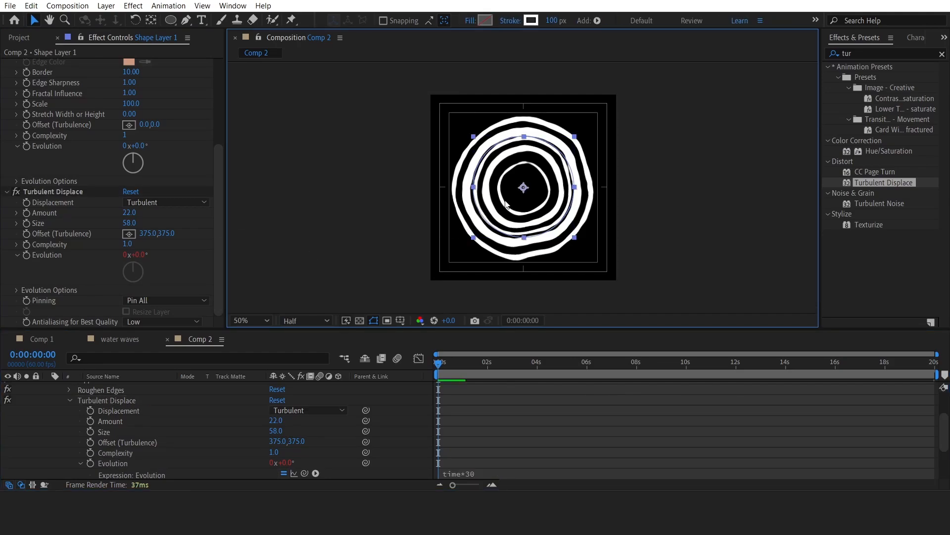
Set the stroke width of the circle shape to 80 px and deselect the layer.
click(553, 20)
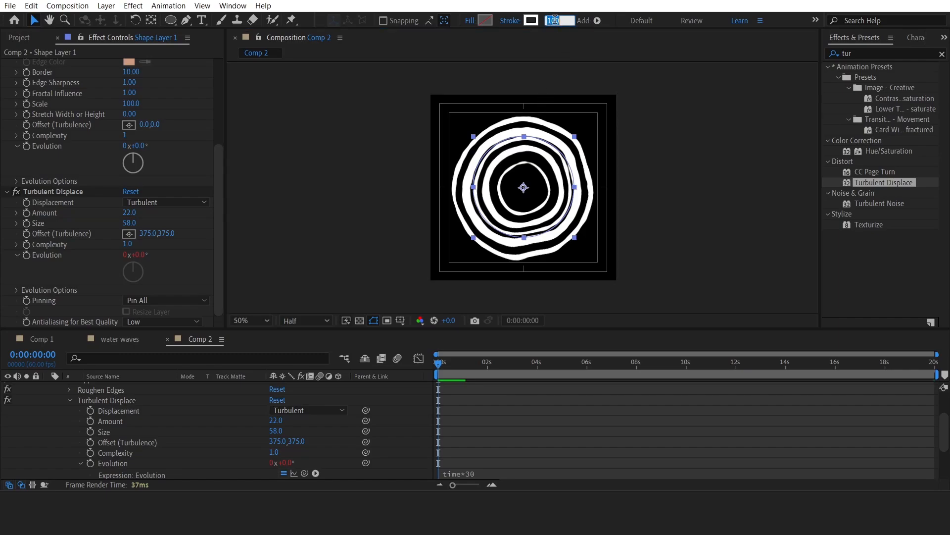
text(80)
click(634, 100)
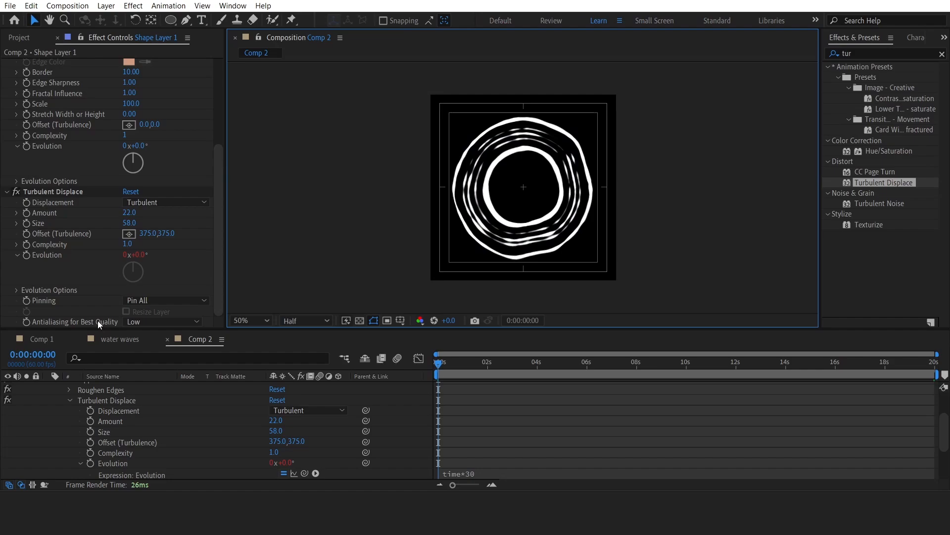
Return to Comp 1 and rename the Comp 2 composition as ripples.
click(39, 338)
click(20, 37)
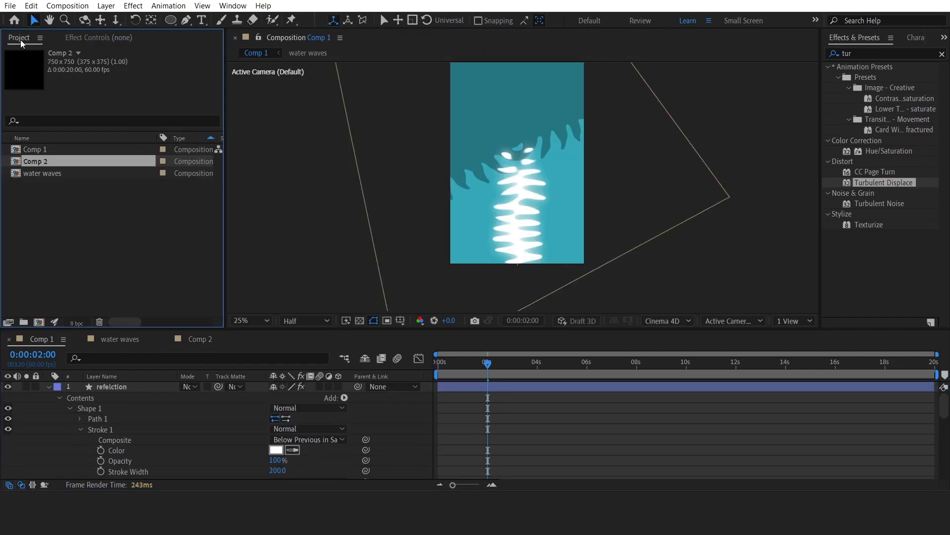
right_click(44, 161)
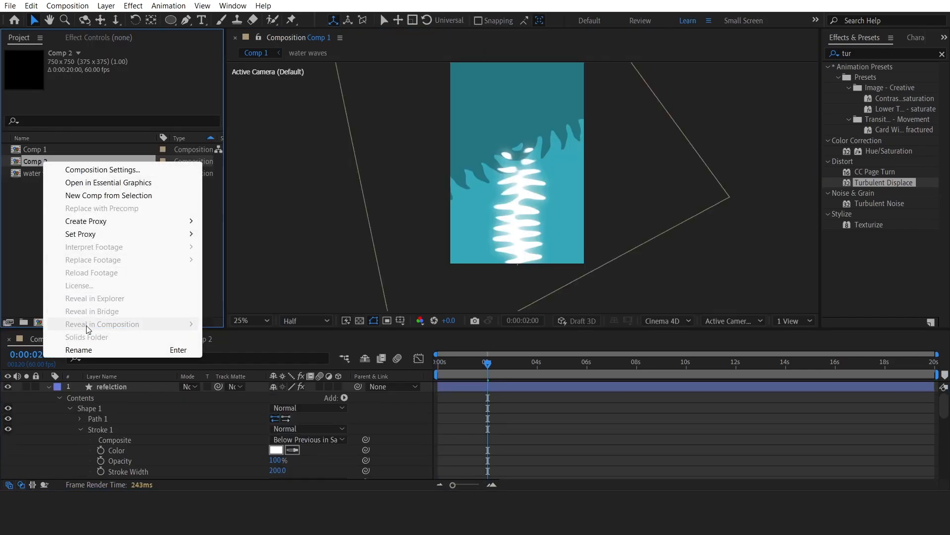
click(85, 348)
text(ripples)
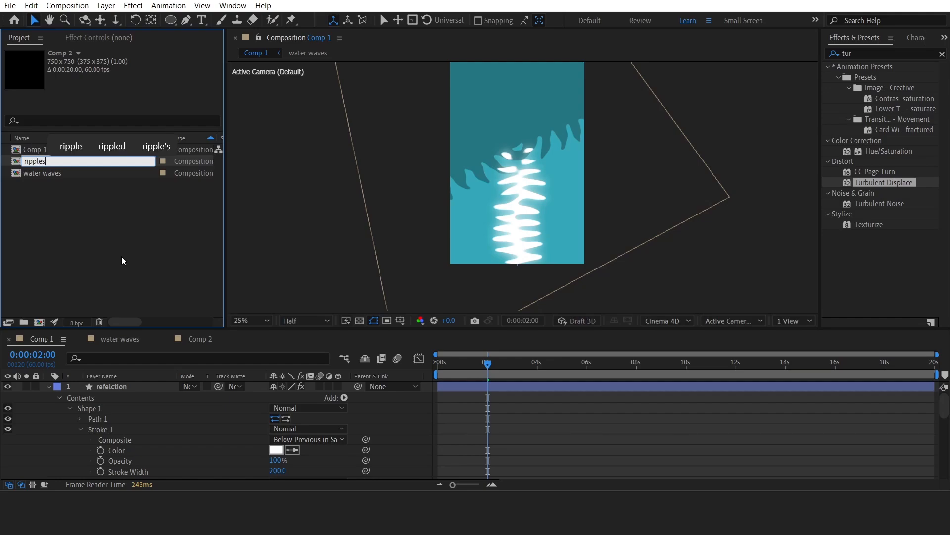
key(Return)
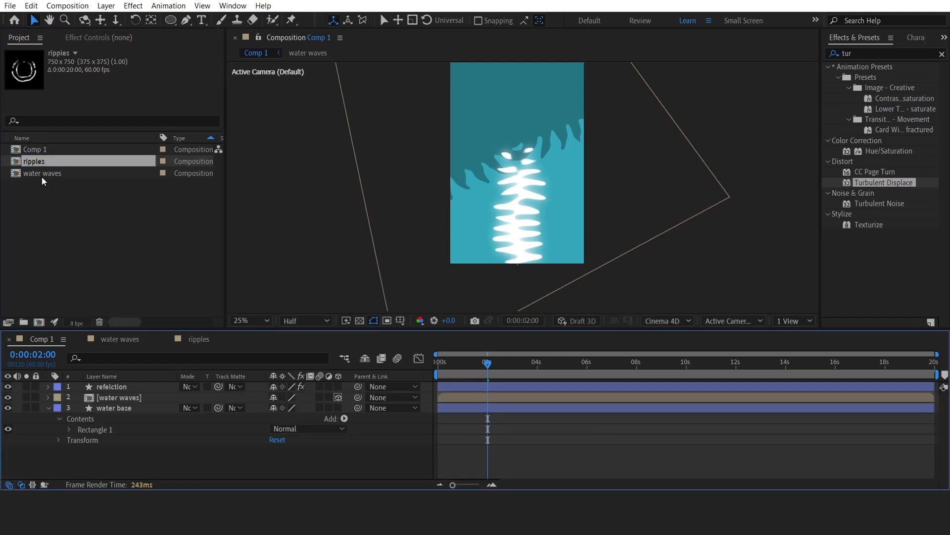
Add the ripples composition as the uppermost layer of Comp 1 and enlarge it to roughly the frame's width.
drag(42, 162, 120, 387)
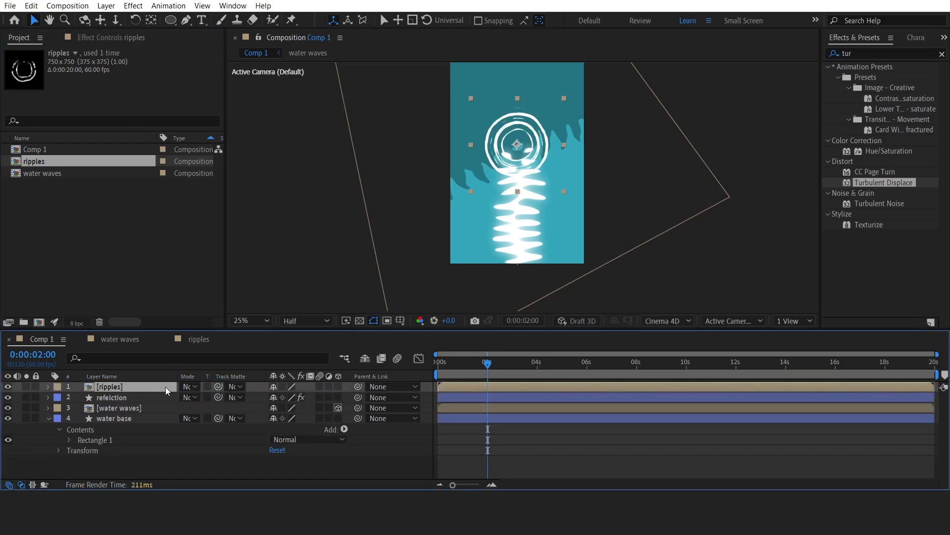
click(565, 191)
drag(566, 192, 588, 216)
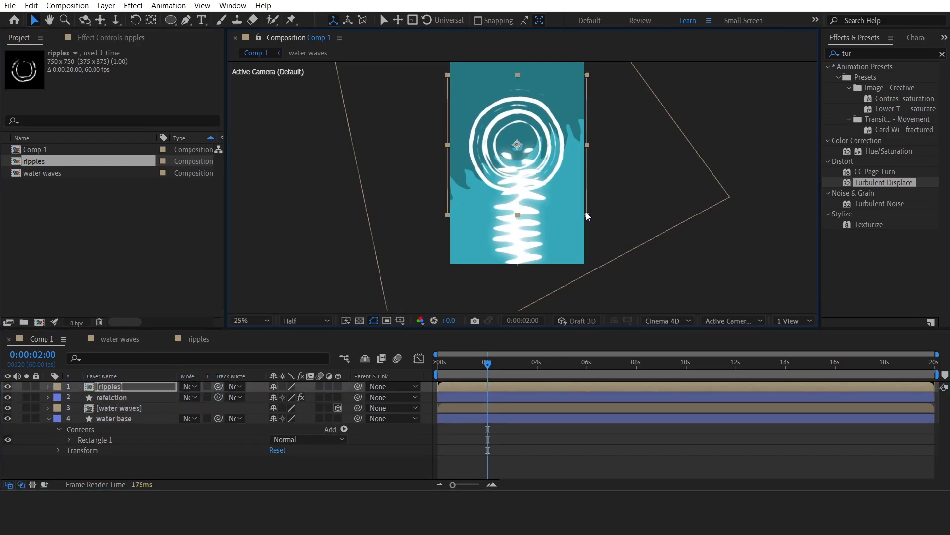
Squash the ripples layer vertically so its circular rings become flattened ovals around the start of the reflection.
drag(517, 79, 510, 104)
key(period)
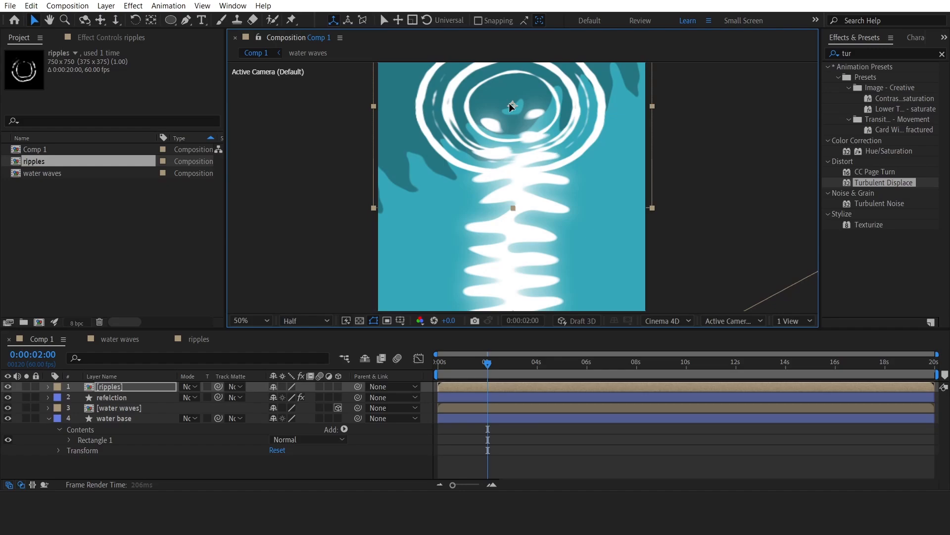
scroll(510, 104, down, 2)
click(638, 112)
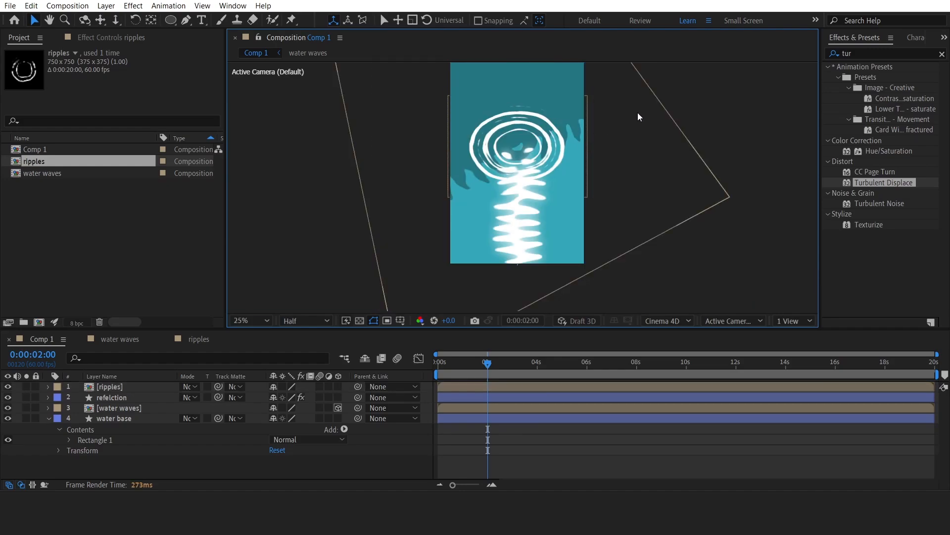
drag(627, 117, 628, 153)
key(v)
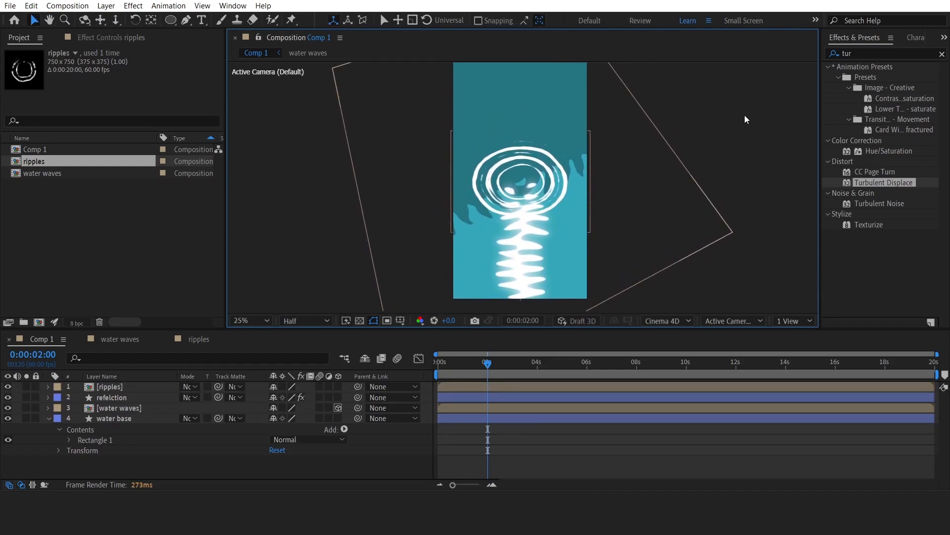
Add the Fill effect to the ripples layer, sampling its colour from the dark teal wave area.
click(857, 53)
text(fill)
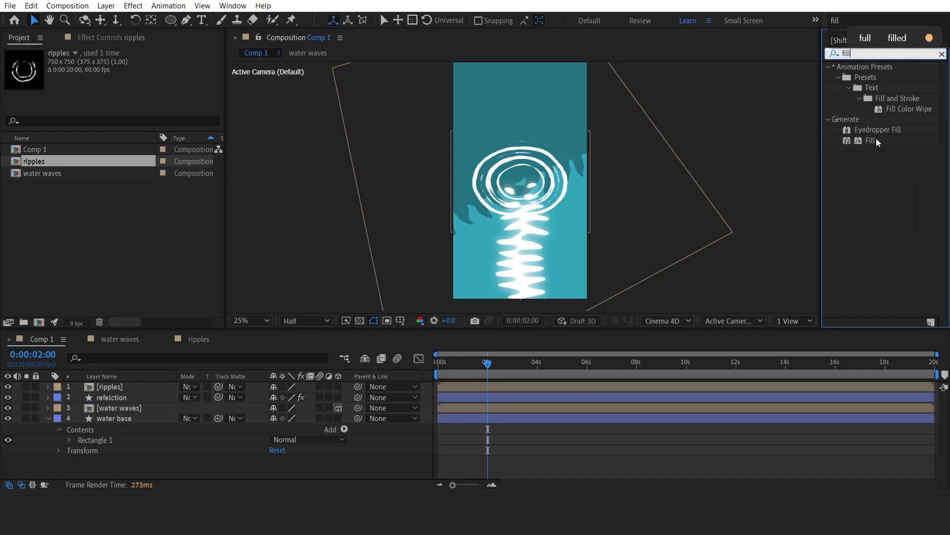
drag(876, 138, 132, 384)
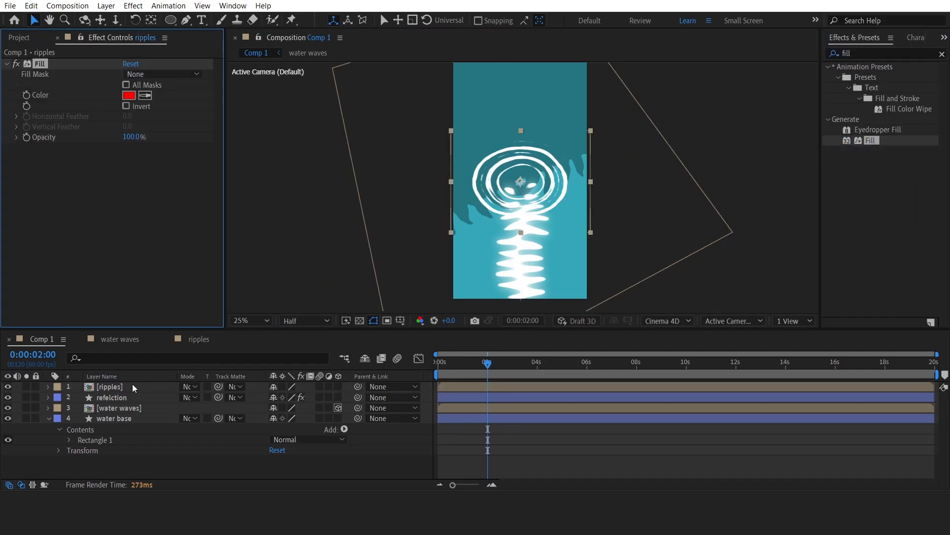
click(145, 96)
click(486, 122)
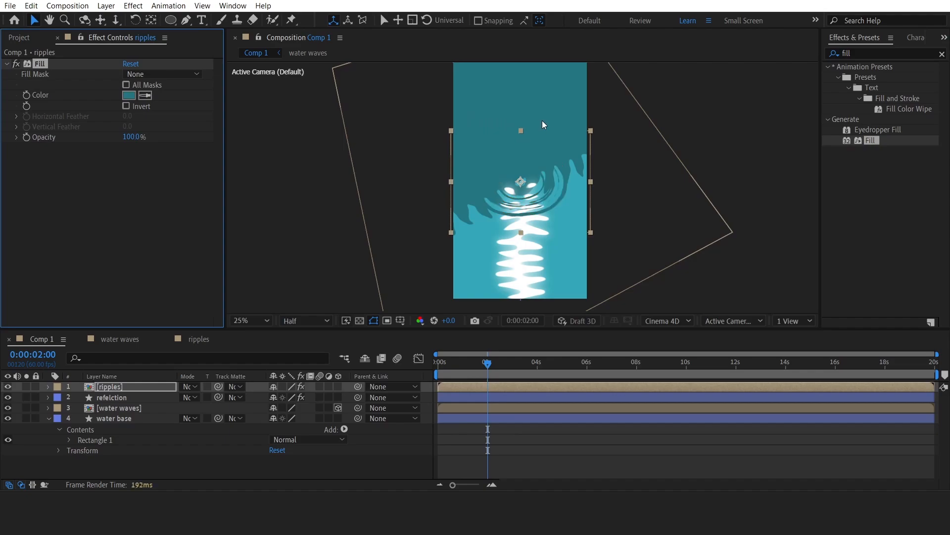
Add the Glow effect to the ripples layer with a Glow Radius of 85 and Composite Original set to On Top.
click(909, 54)
text(glow)
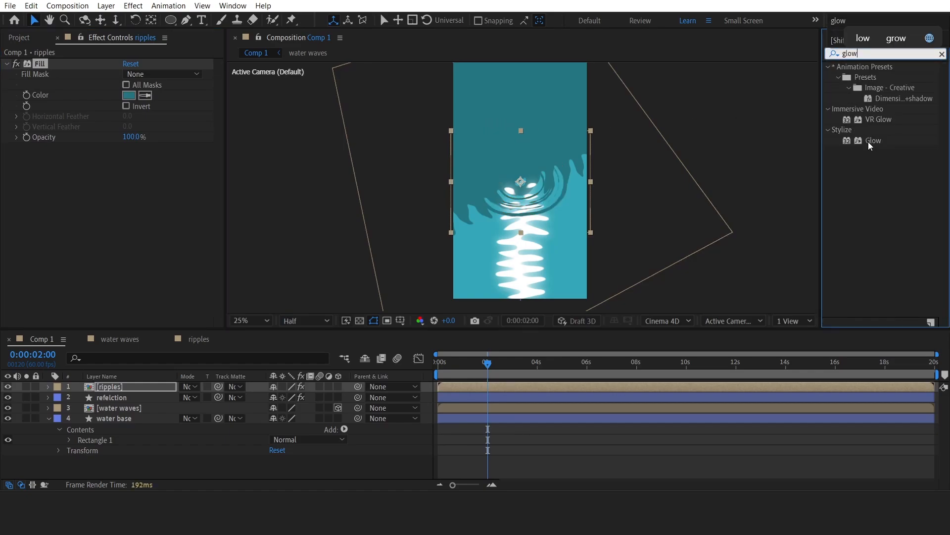
drag(868, 141, 133, 168)
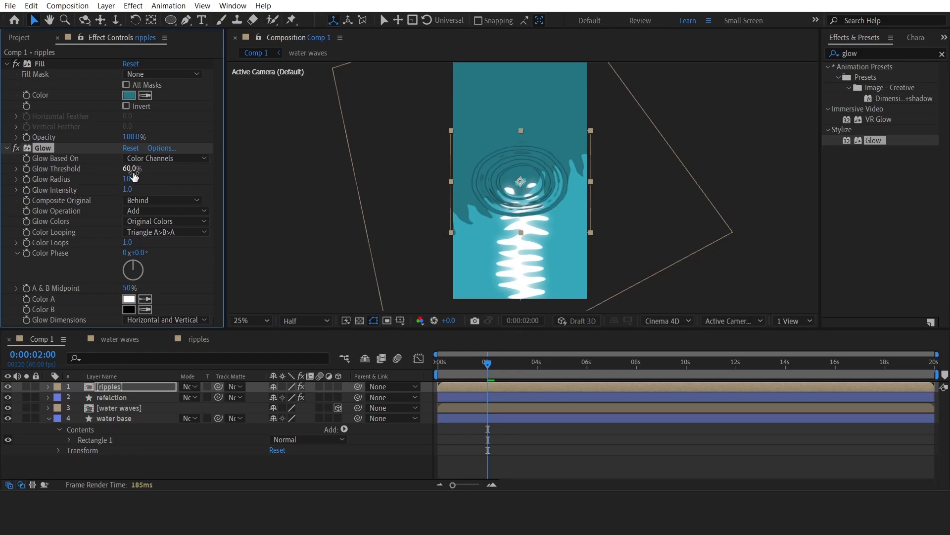
click(129, 179)
text(85)
key(Return)
click(164, 200)
click(166, 210)
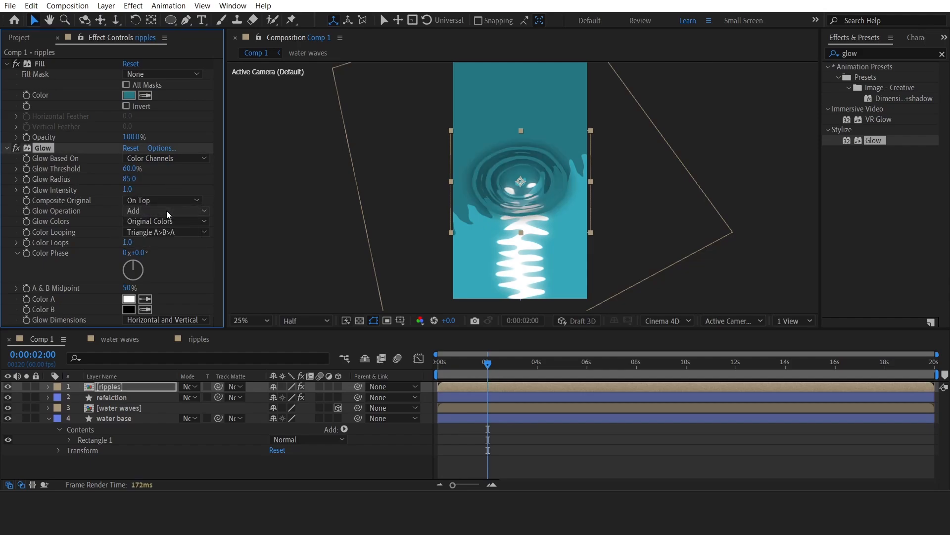
click(10, 148)
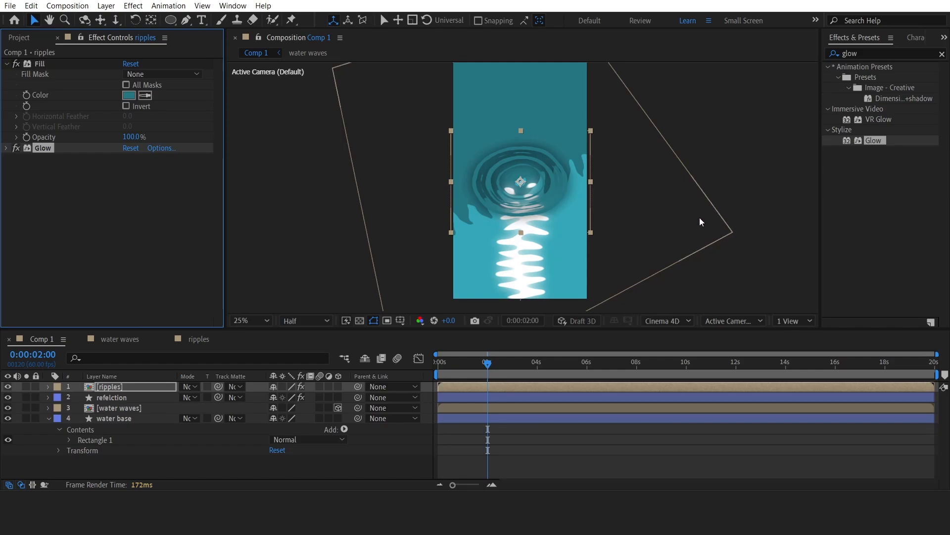
Duplicate the ripples layer and change the copy's Fill colour to white, FFFFFF.
click(121, 388)
key(ctrl+d)
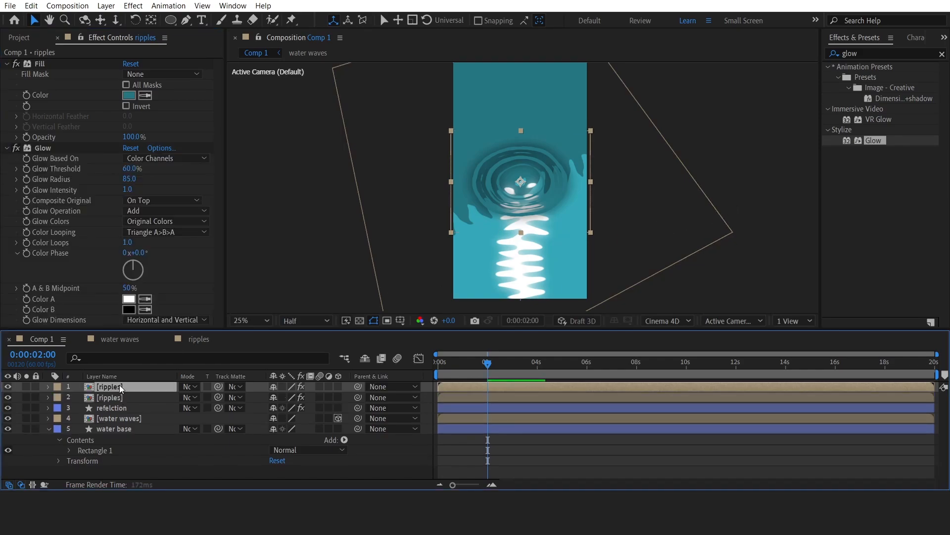
click(129, 95)
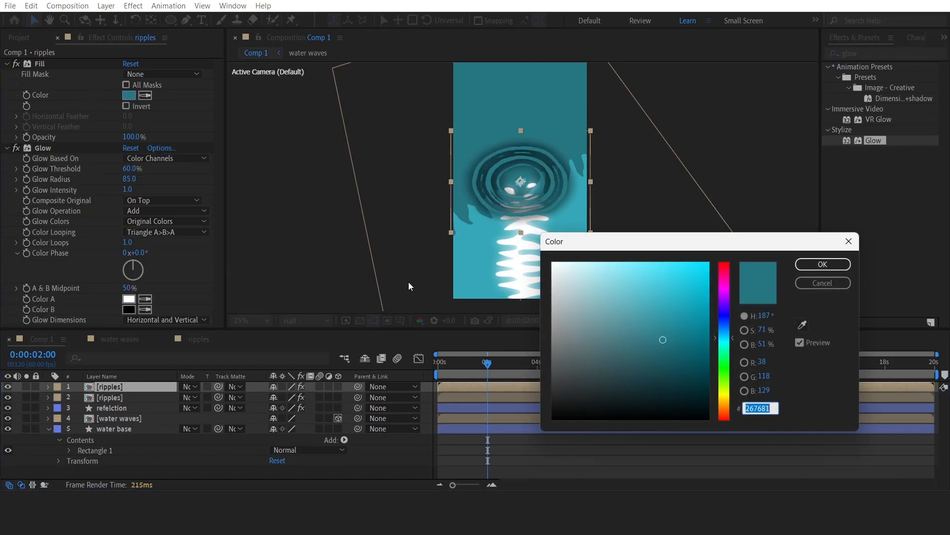
drag(557, 268, 490, 215)
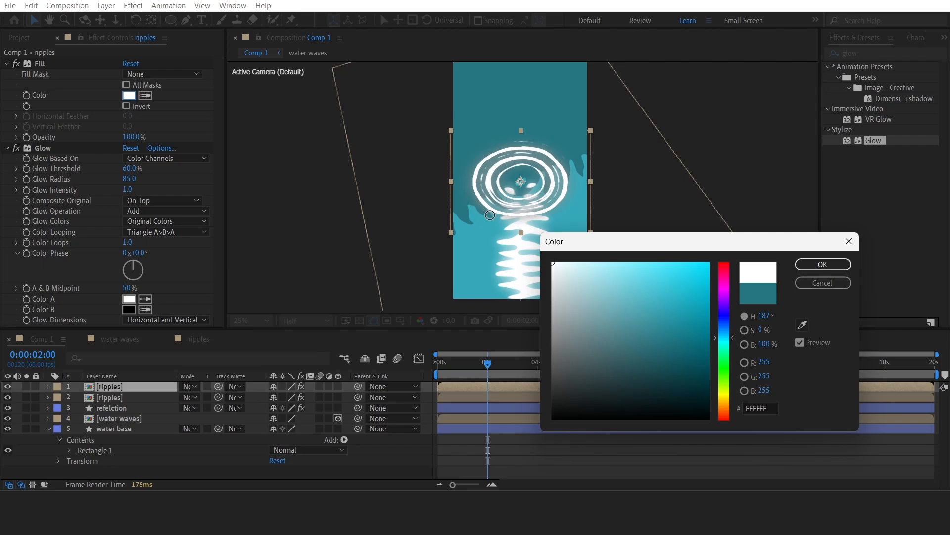
click(823, 264)
Shift the white ripples layer slightly earlier in time to offset its rings from the dark teal ones.
scroll(519, 260, up, 2)
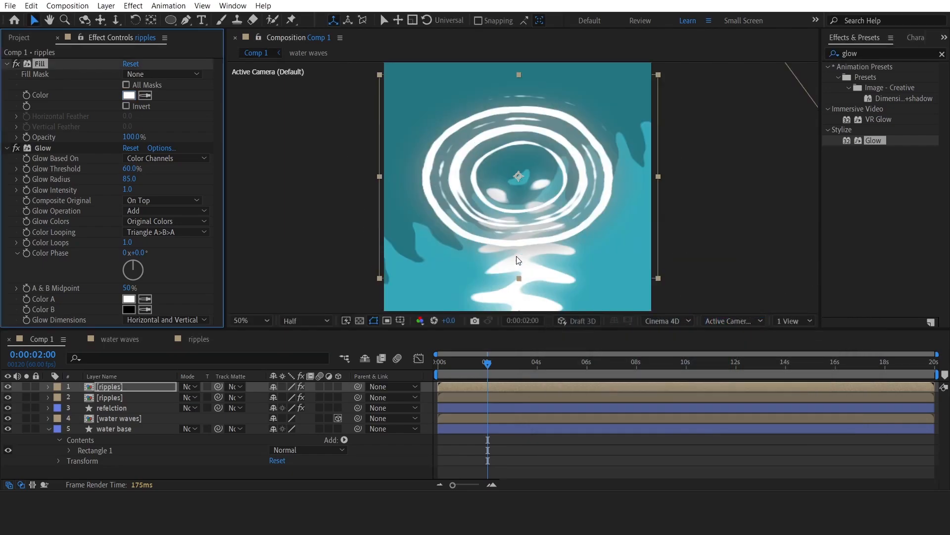
click(481, 386)
drag(480, 387, 472, 387)
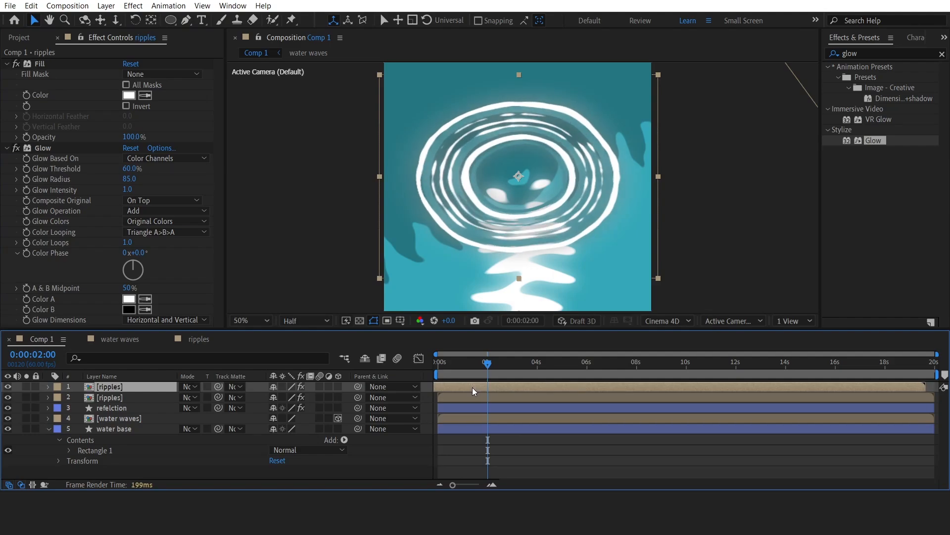
Duplicate the white ripples layer and set the copy's Fill to the light teal 35A8B8 sampled from the water.
click(457, 397)
click(458, 386)
key(ctrl+d)
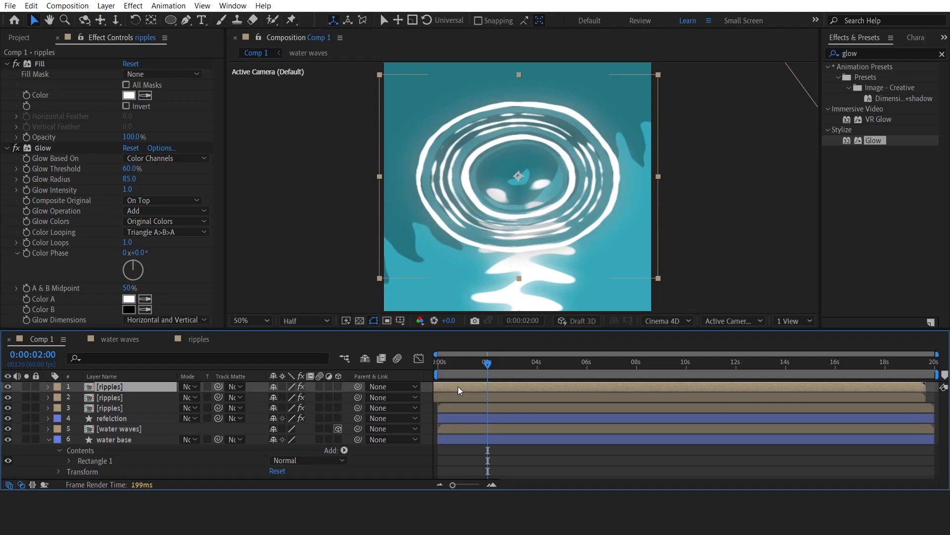
click(128, 95)
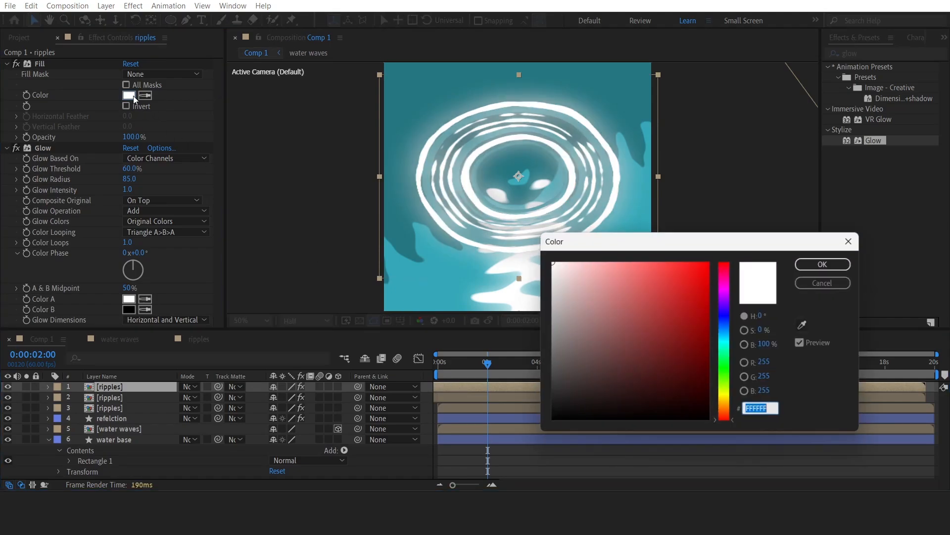
click(802, 325)
click(438, 283)
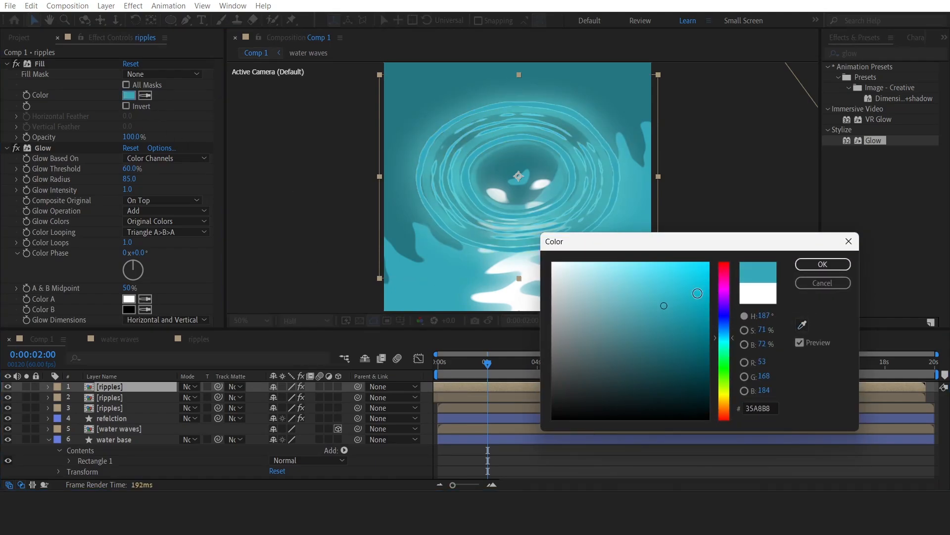
click(821, 265)
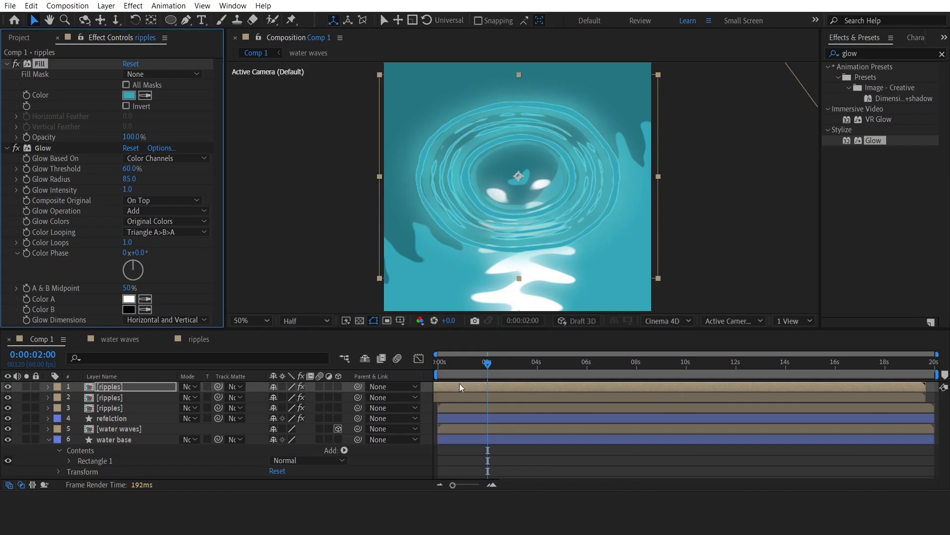
Shift the light teal ripples layer later in time so it starts shortly after the composition's beginning.
mouse_move(460, 384)
mouse_down()
mouse_move(490, 388)
mouse_move(471, 387)
mouse_up()
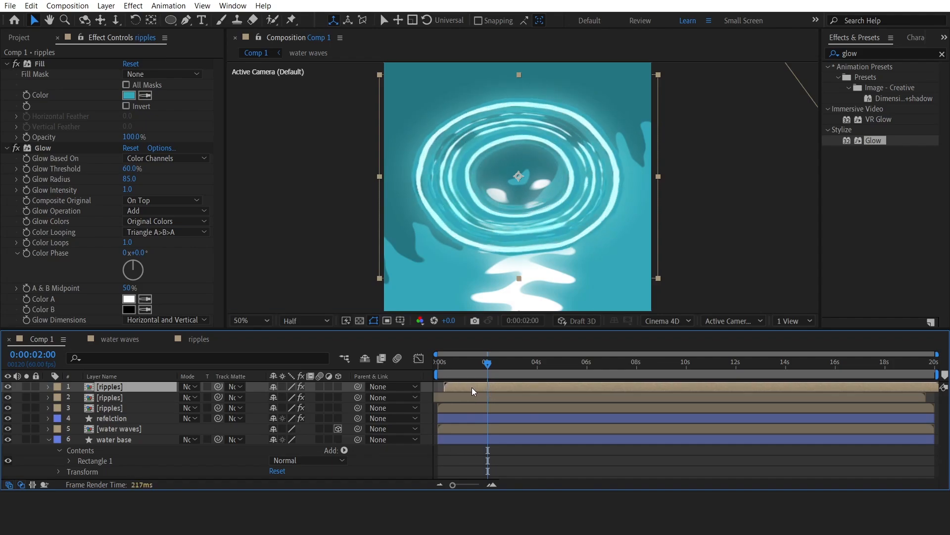
click(604, 212)
scroll(536, 203, down, 2)
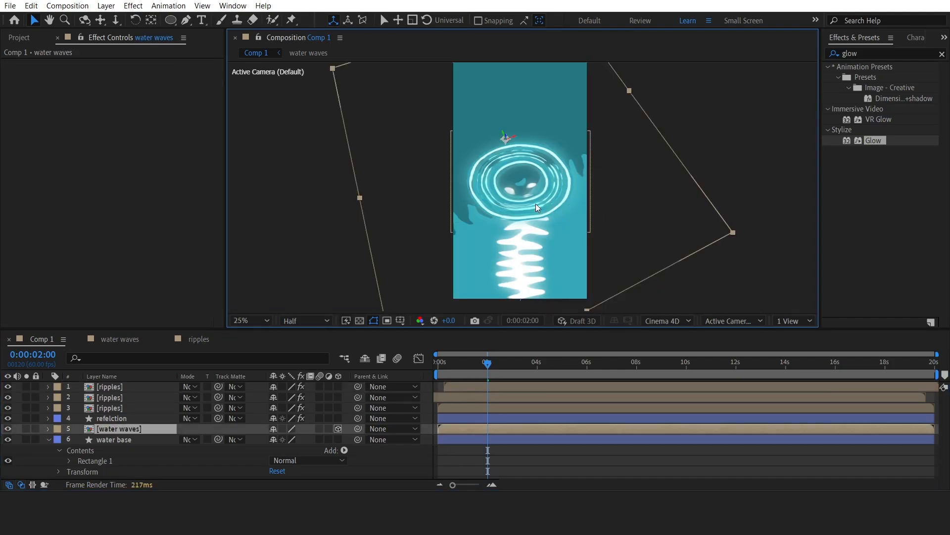
With no layer selected, set up the Pen tool with a 25 px stroke in teal 3295A3.
click(289, 235)
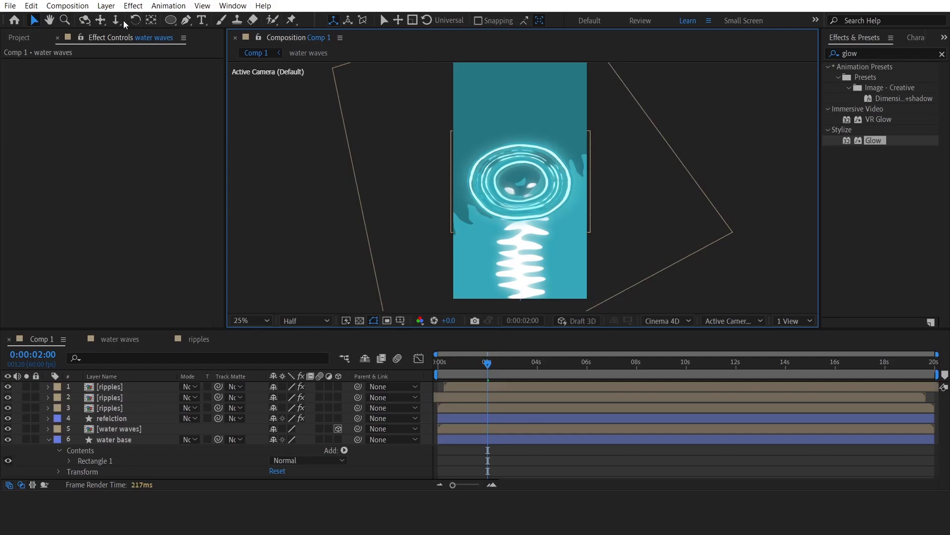
click(186, 20)
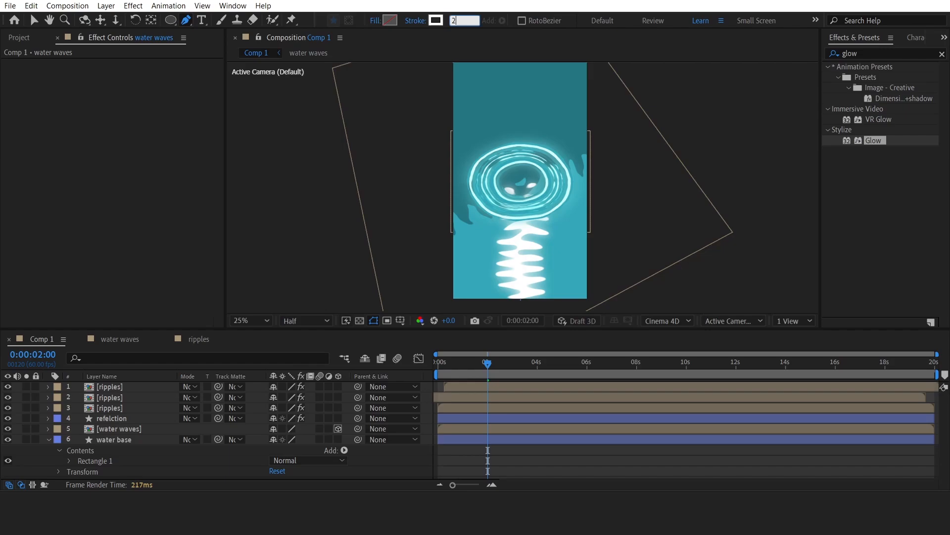
click(436, 21)
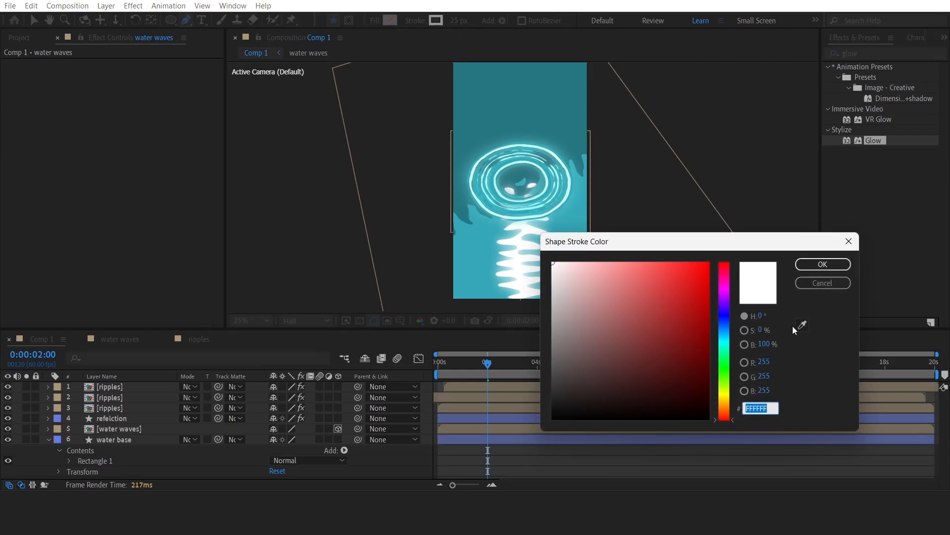
click(802, 325)
click(580, 144)
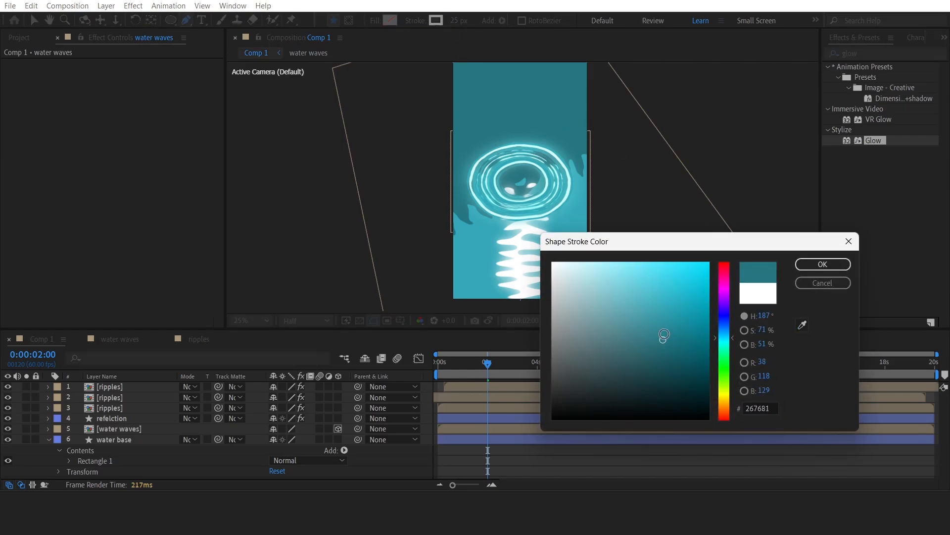
drag(664, 335, 660, 320)
click(809, 265)
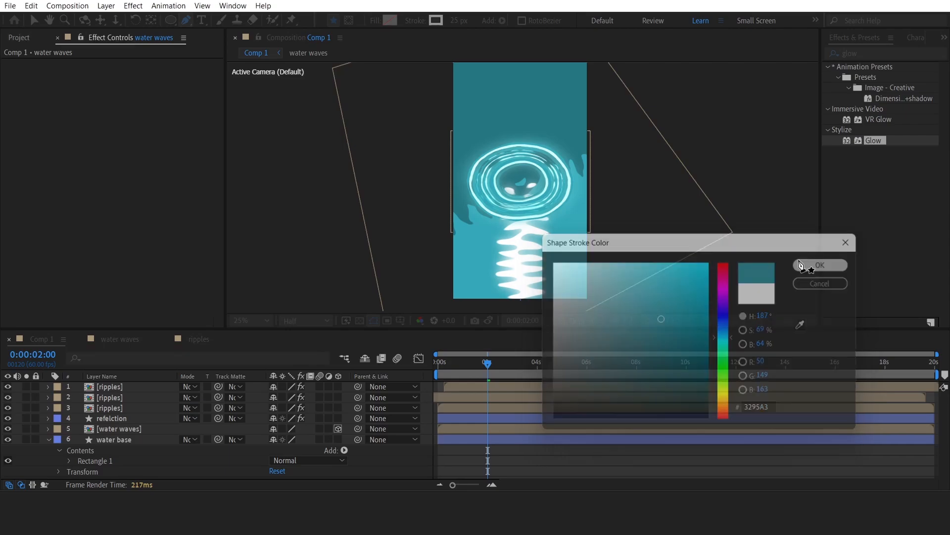
drag(549, 149, 554, 192)
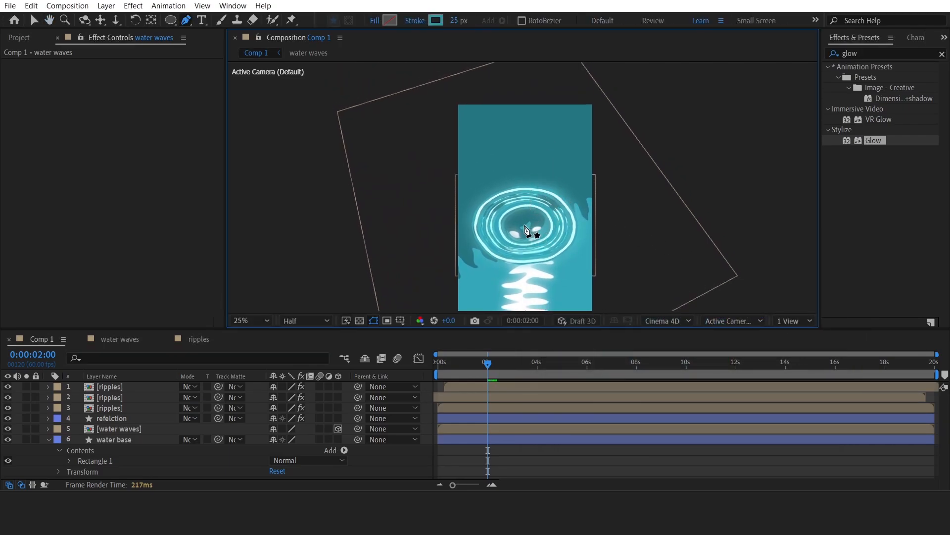
Draw a straight vertical line from the centre of the ripples to just above the composition's upper edge.
click(526, 227)
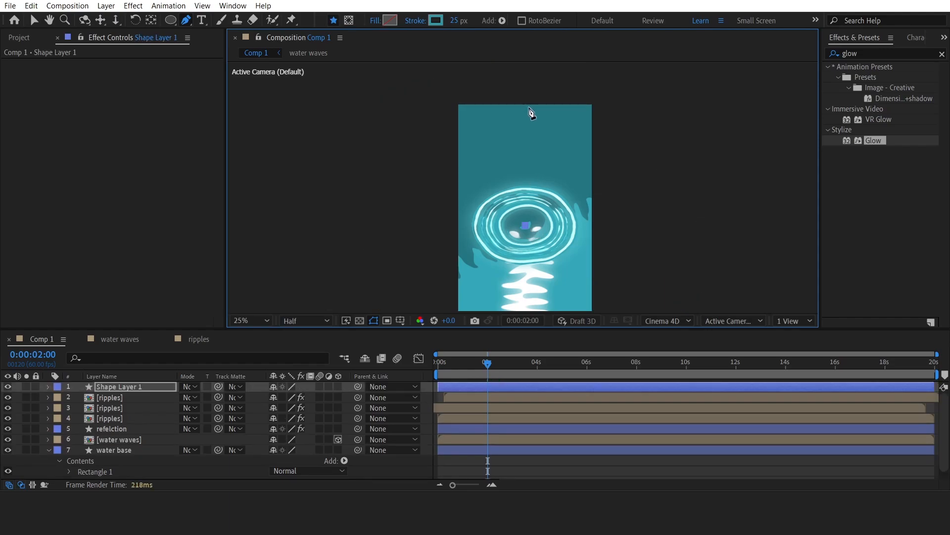
click(525, 99)
click(34, 20)
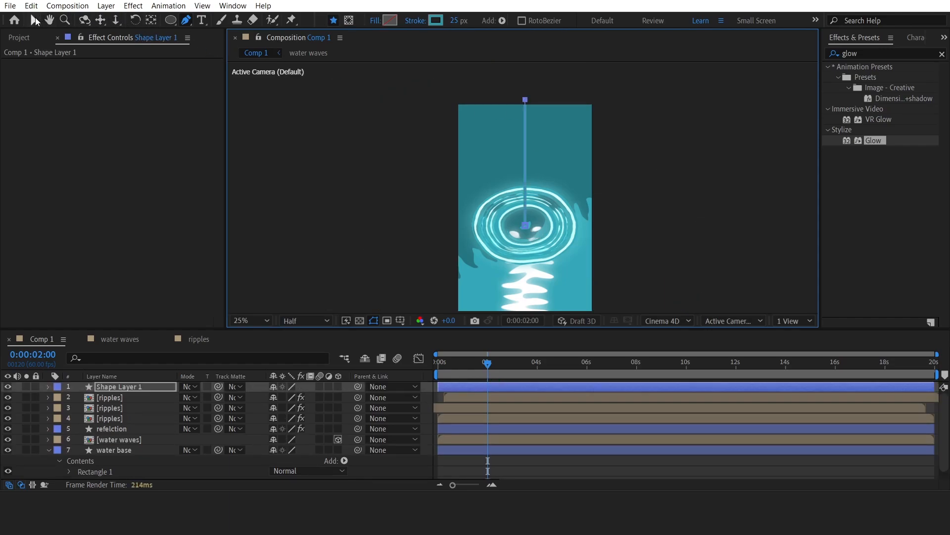
Find the Wave Warp effect and apply it to the new line's shape layer.
click(866, 51)
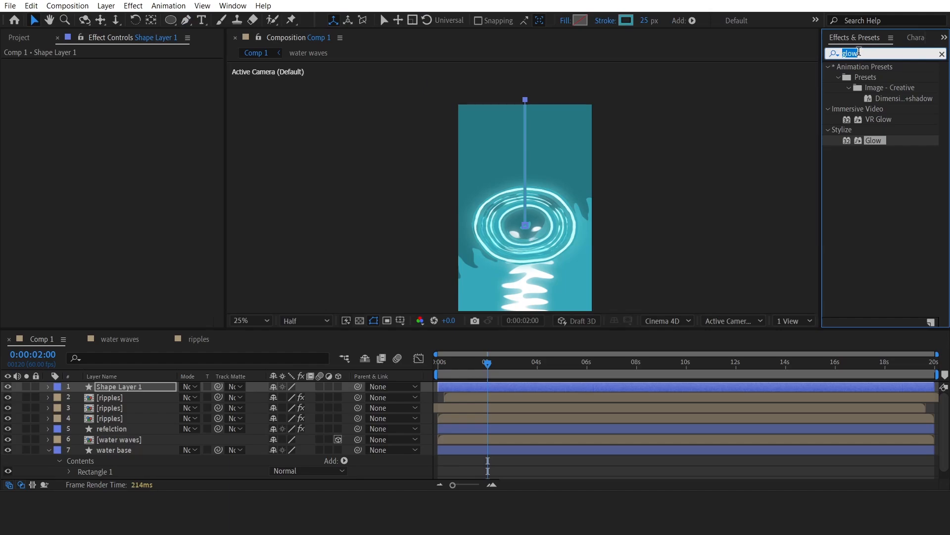
text(wave)
drag(872, 77, 110, 179)
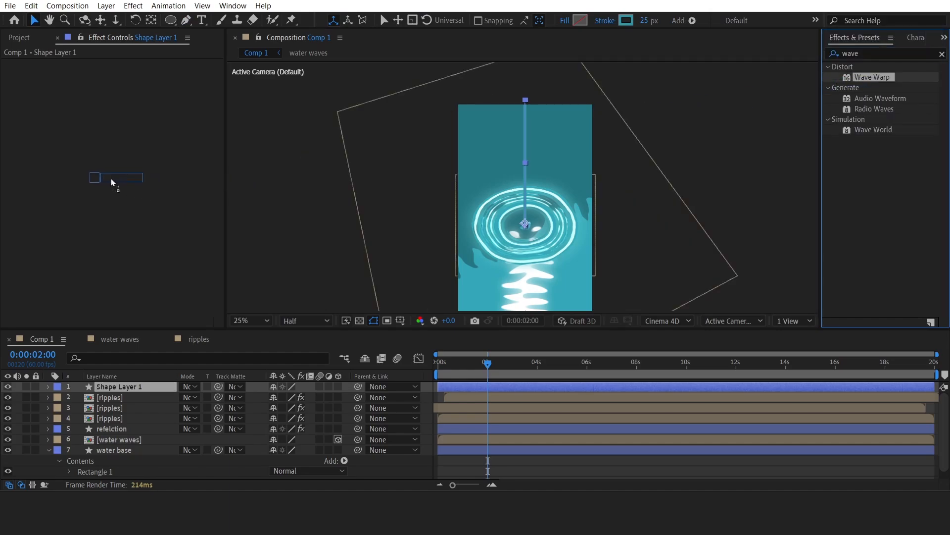
Rename the line's shape layer to "stream".
drag(193, 312, 136, 388)
right_click(135, 388)
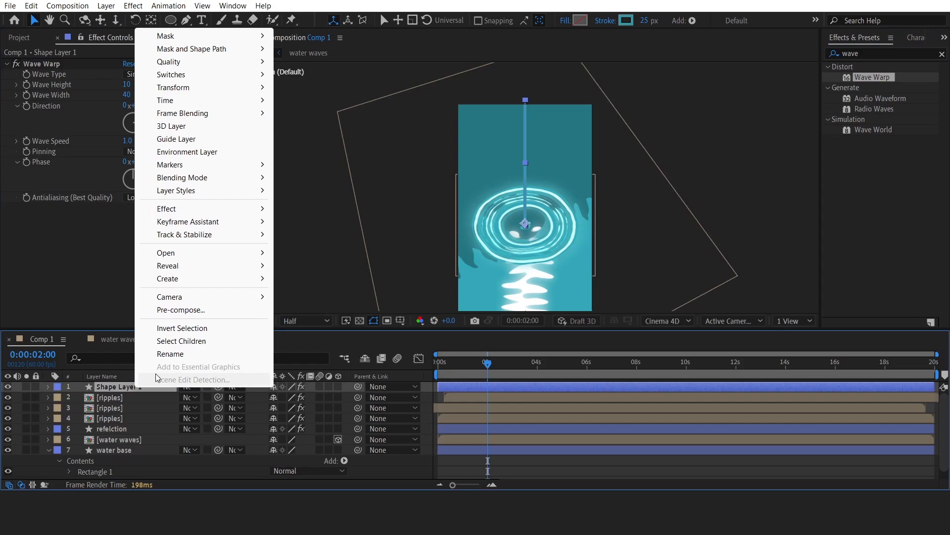
click(171, 353)
text(stream)
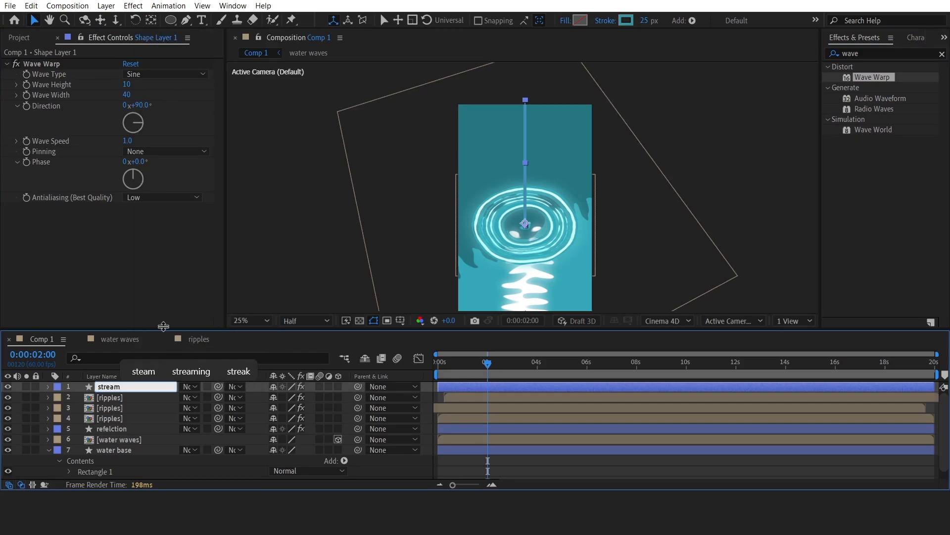
click(167, 286)
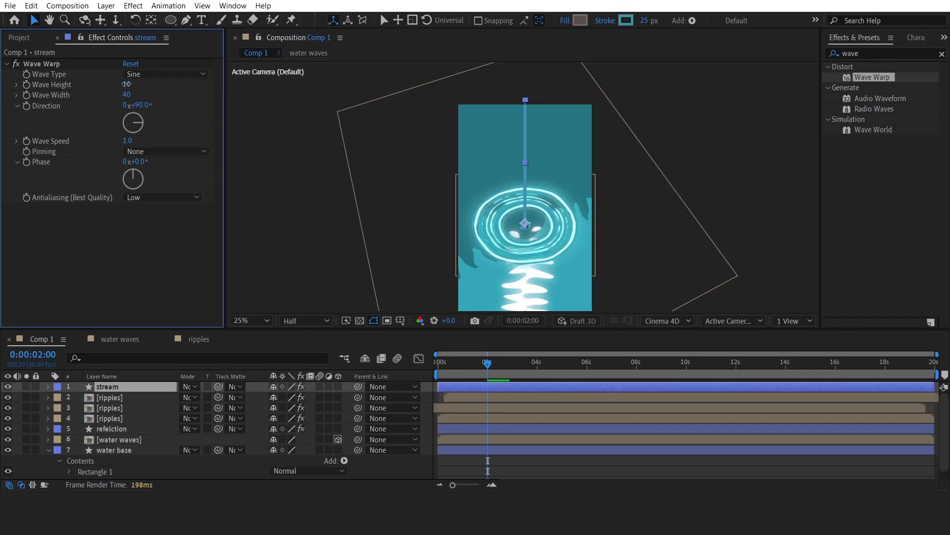
Set the stream's Wave Warp to Wave Height 5, Wave Width 110 and Direction 180°.
text(5)
click(125, 95)
text(110)
key(Return)
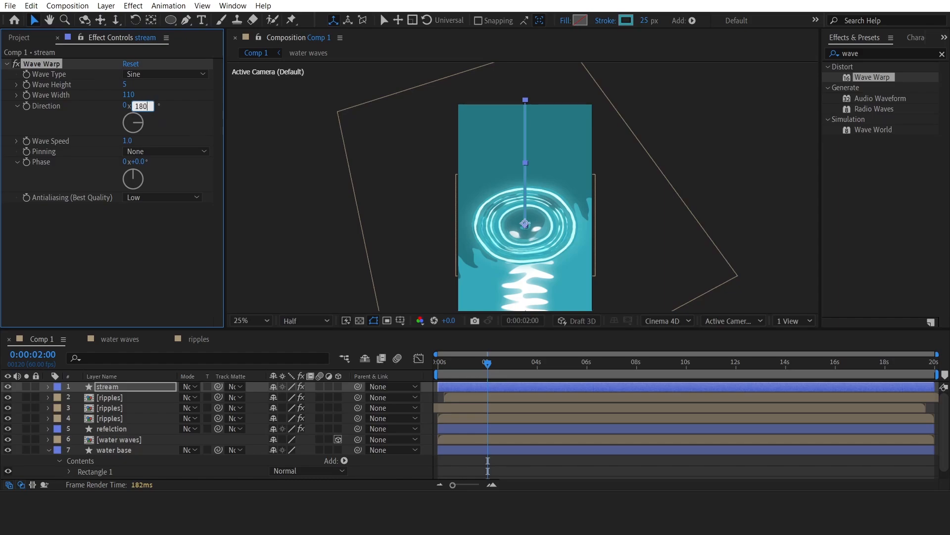
key(Return)
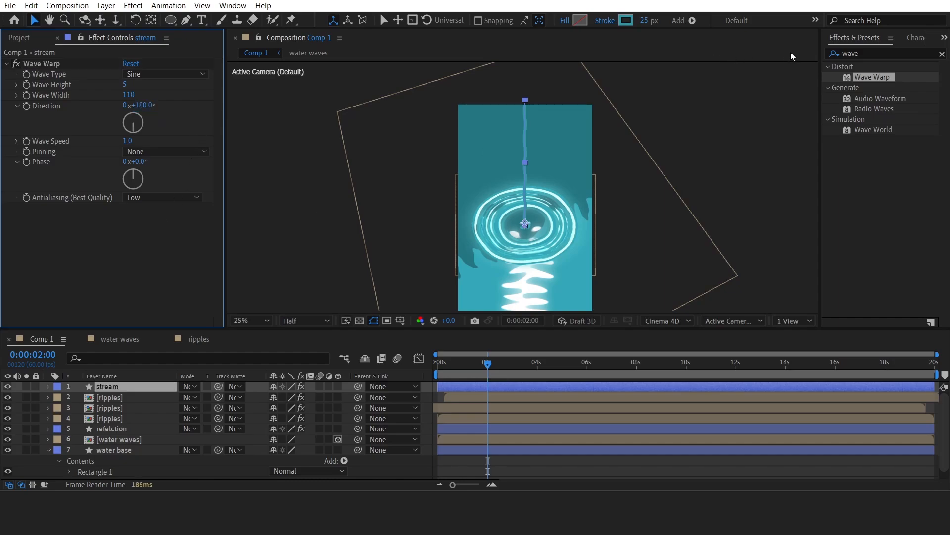
Apply Roughen Edges to the stream layer with Border 20 and Complexity 1.
double_click(868, 54)
text(r)
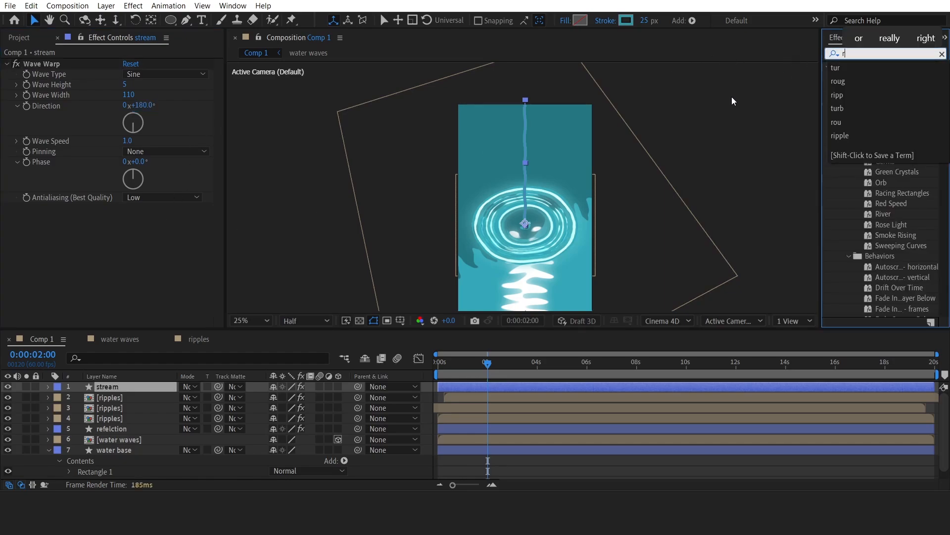
text(ough)
drag(884, 75, 173, 217)
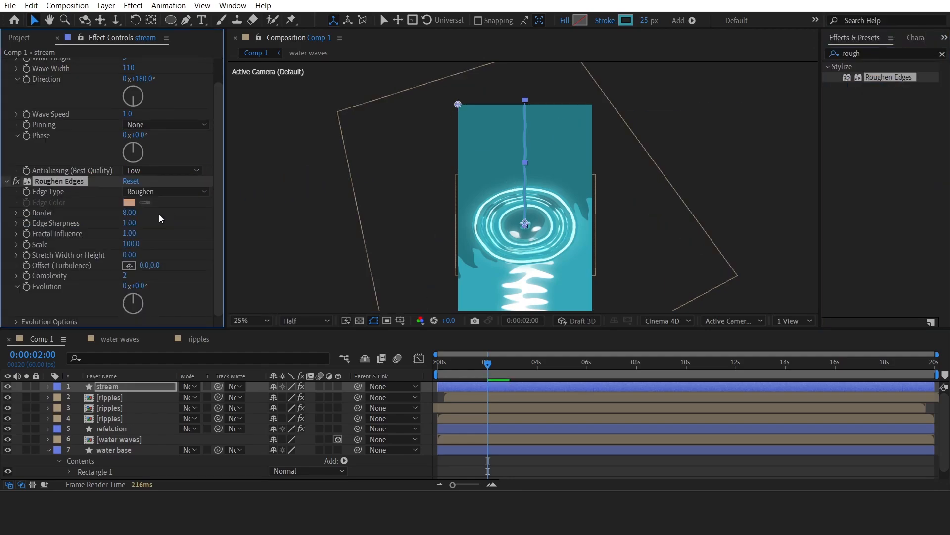
click(129, 212)
drag(126, 277, 95, 278)
Animate the stream's Roughen Edges Evolution with the expression time*30.
alt+click(26, 287)
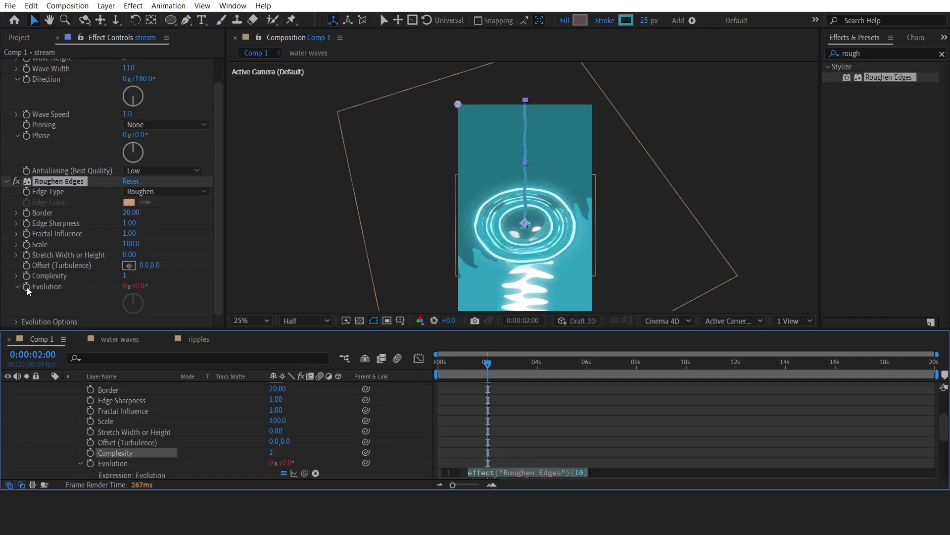
text(time)
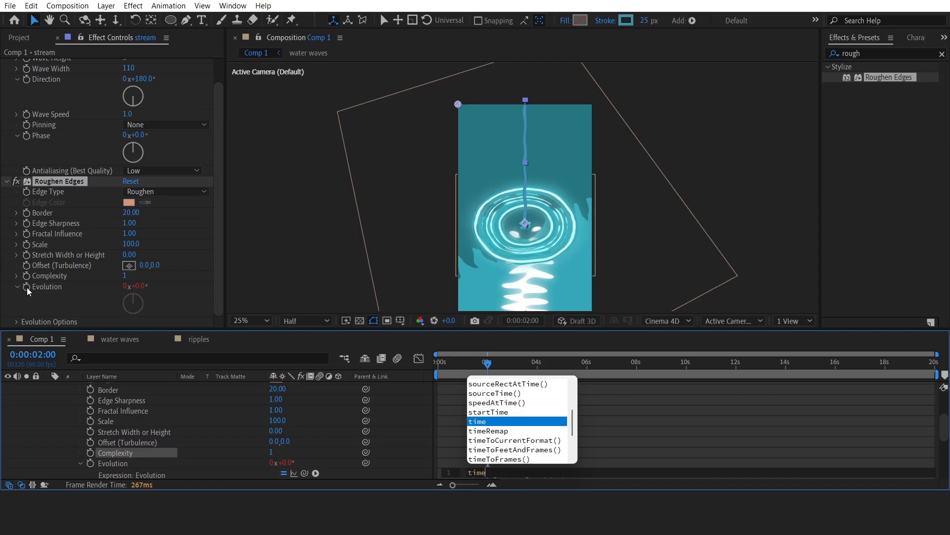
text(*30)
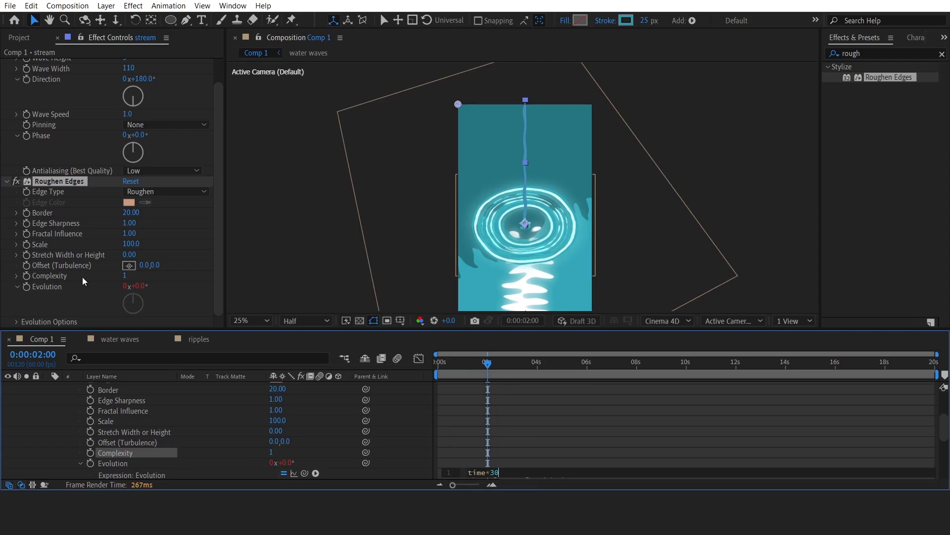
click(289, 257)
Apply Turbulent Displace to the stream layer with Amount 20 and Size 30.
click(891, 49)
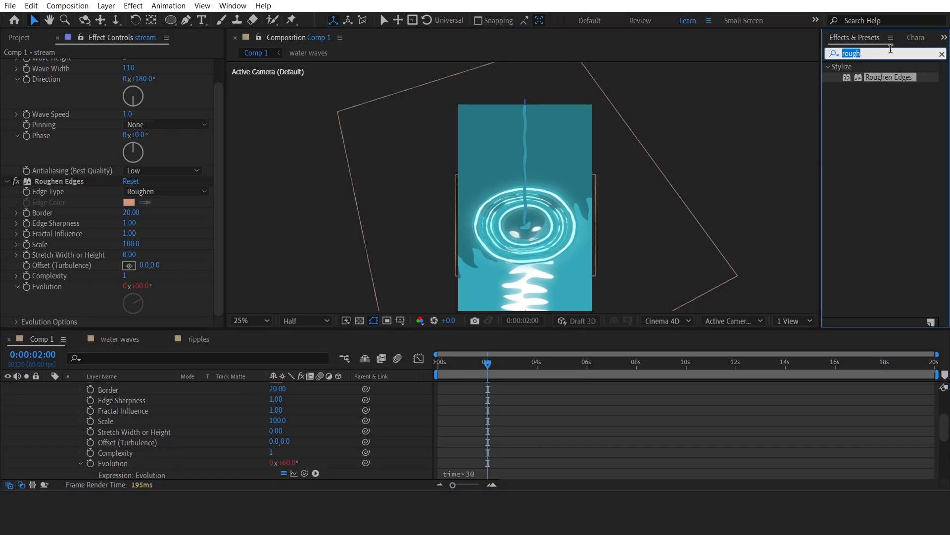
text(tur)
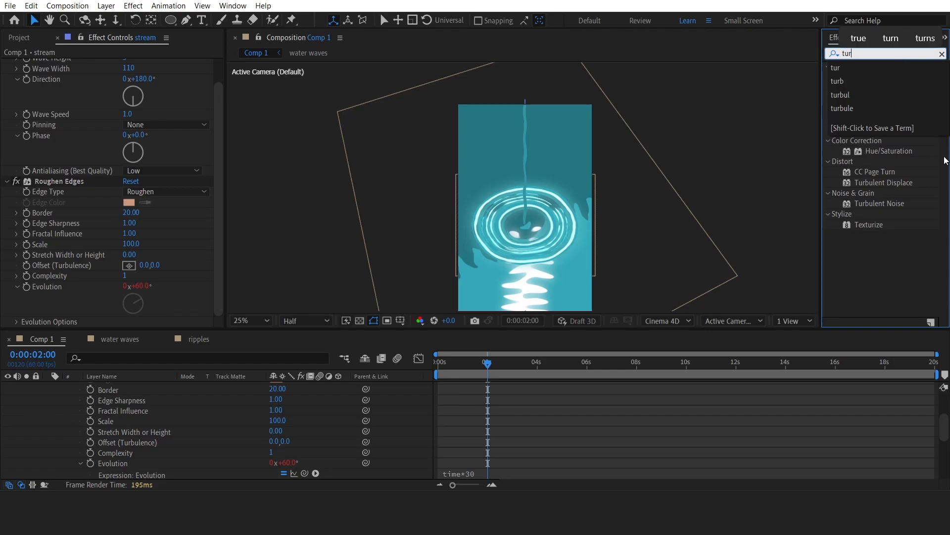
drag(893, 181, 120, 282)
click(128, 213)
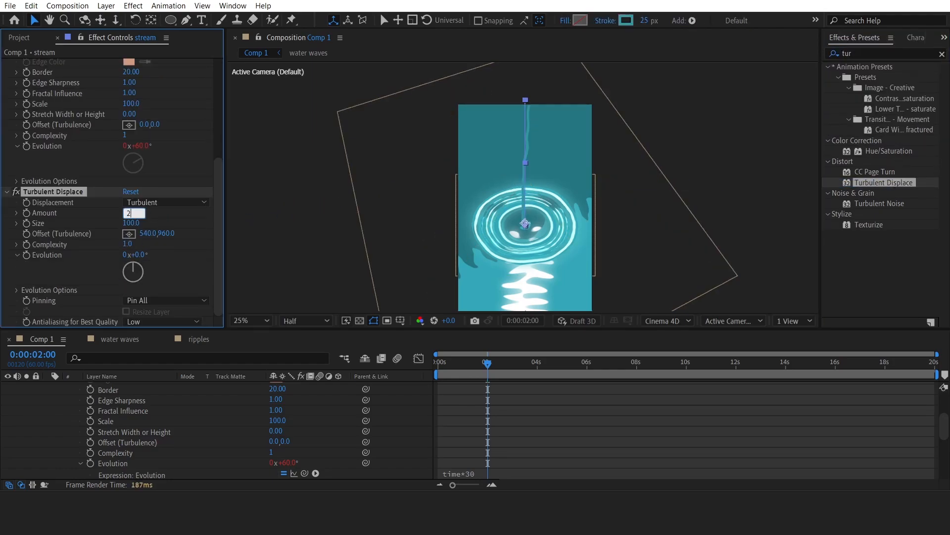
click(134, 224)
text(30)
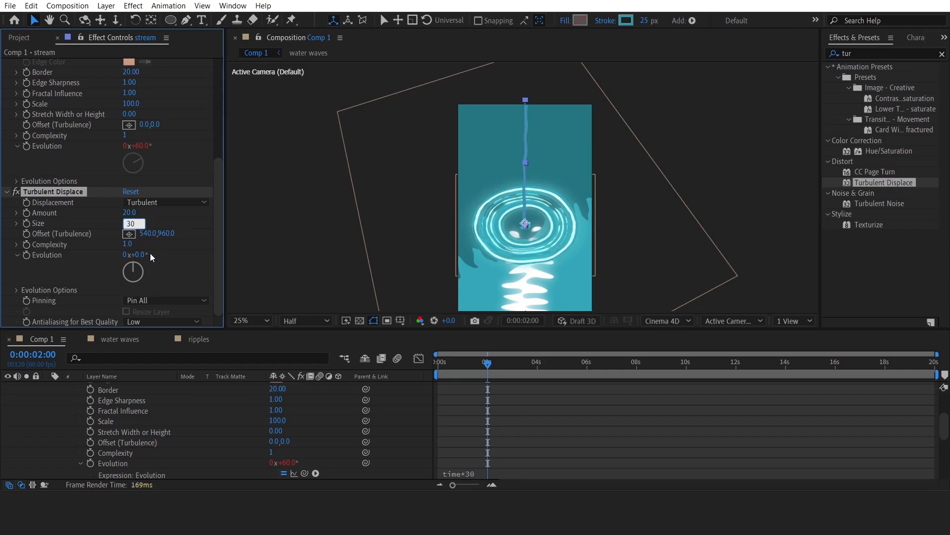
key(Return)
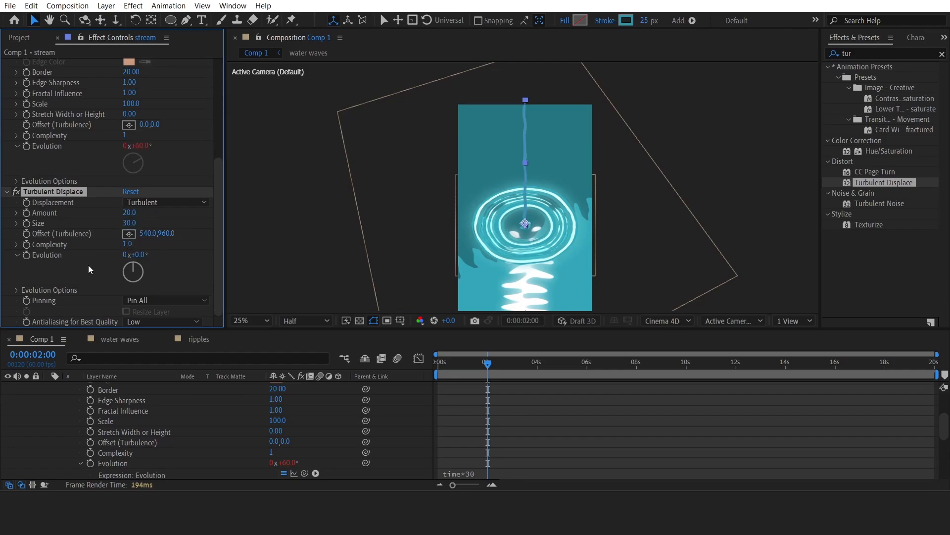
Animate the stream's Turbulent Displace Evolution with the expression time*30.
alt+click(25, 256)
text(time*30)
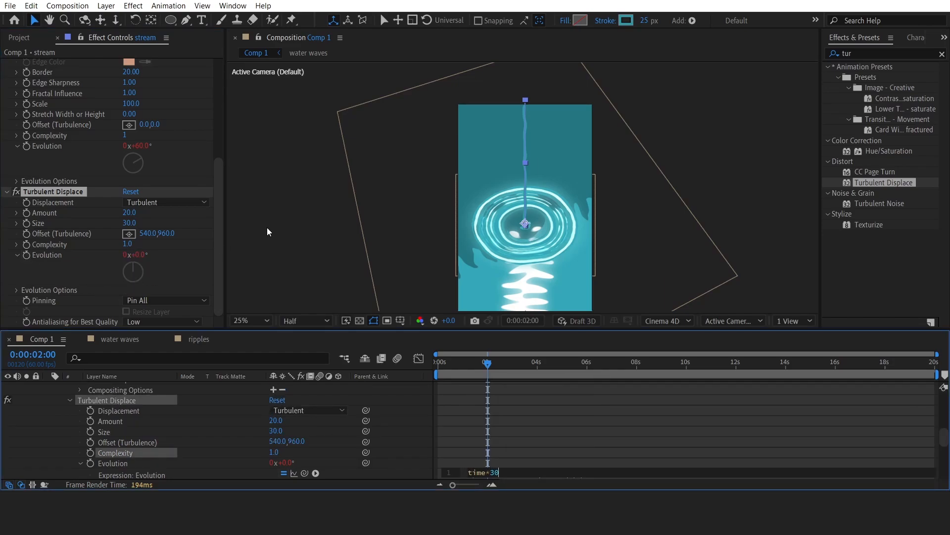
click(286, 227)
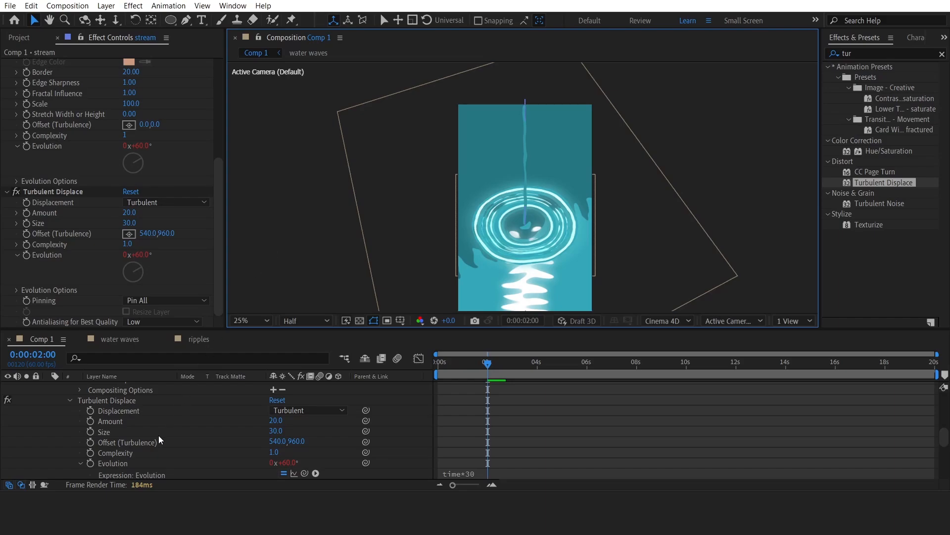
Duplicate the stream layer and give the copy a brighter teal stroke colour.
scroll(159, 435, up, 10)
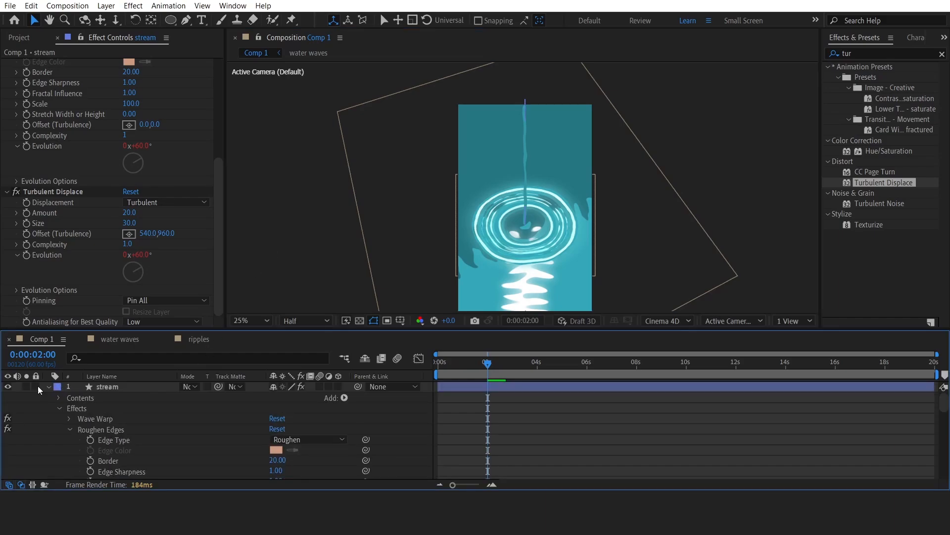
click(49, 387)
click(110, 387)
key(ctrl+d)
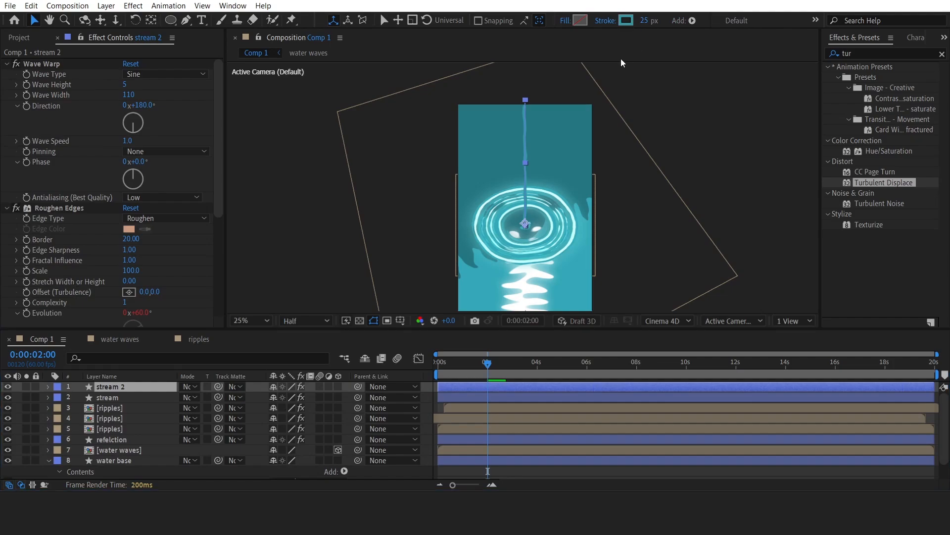
click(626, 20)
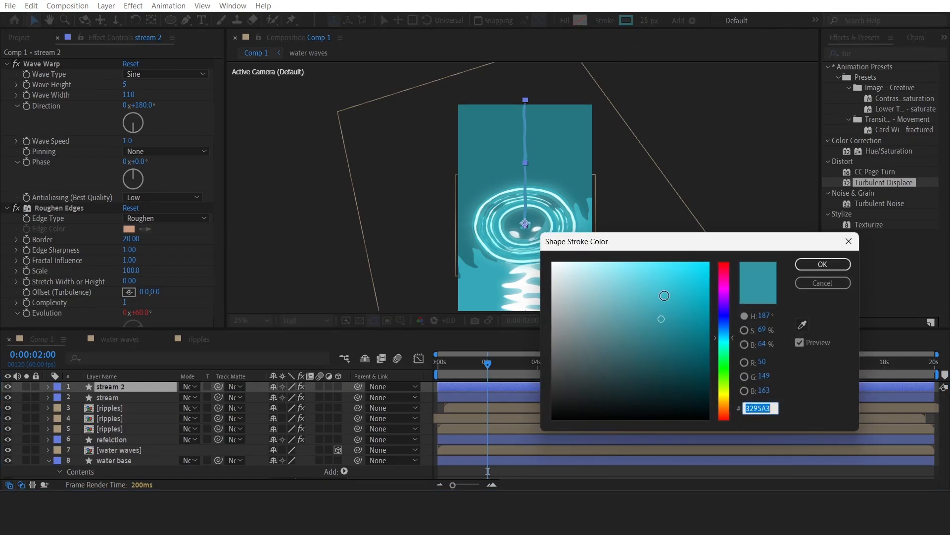
click(665, 295)
click(827, 264)
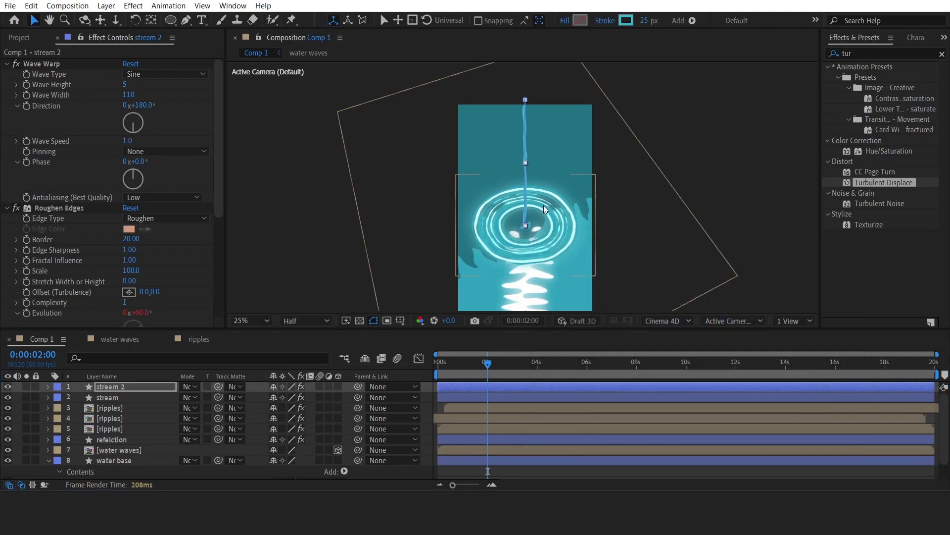
Shift the stream 2 layer about half a second later in time to offset its waviness from the original stream.
scroll(544, 205, up, 2)
scroll(542, 279, up, 2)
drag(475, 384, 488, 388)
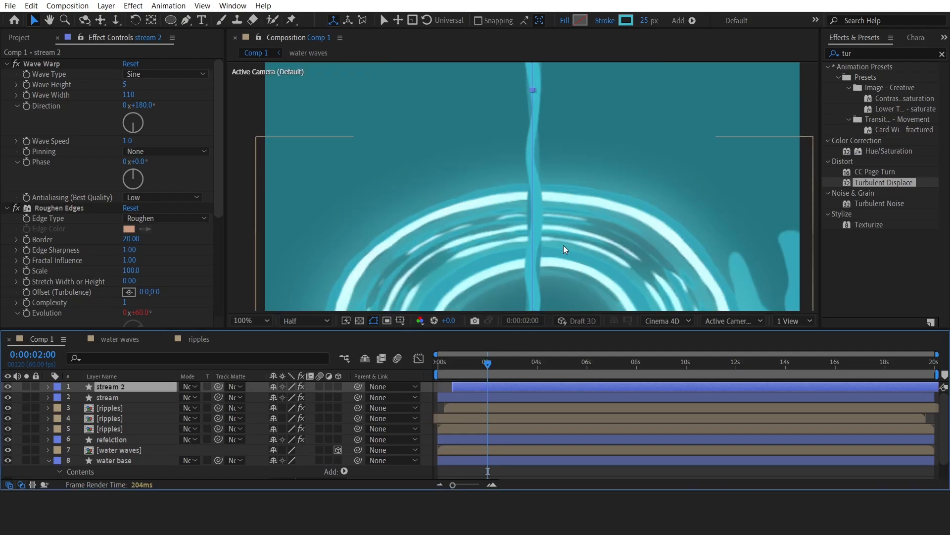
key(comma)
key(comma)
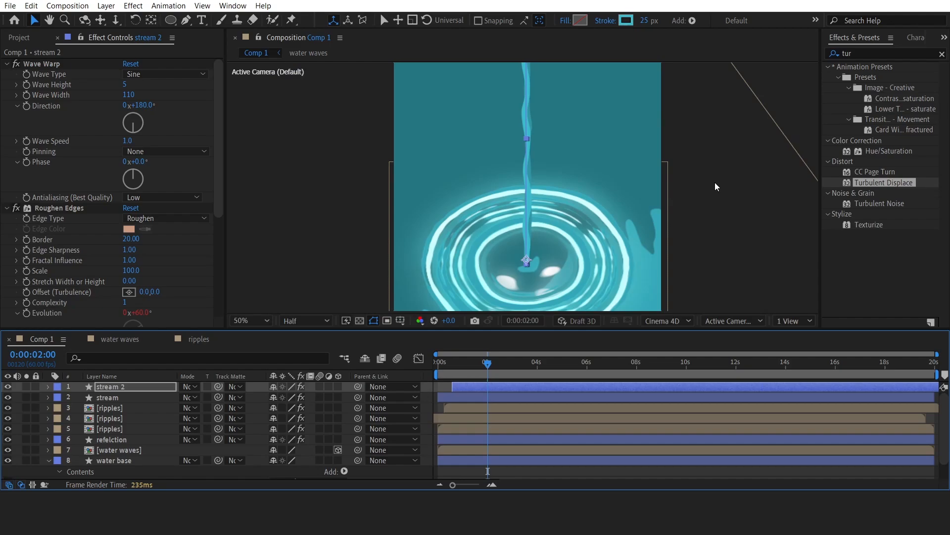
click(659, 207)
key(comma)
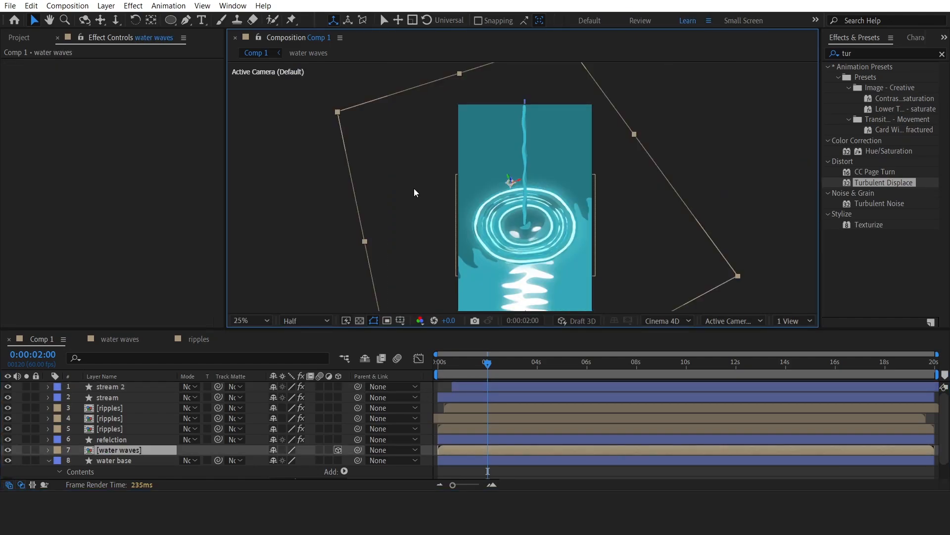
click(317, 179)
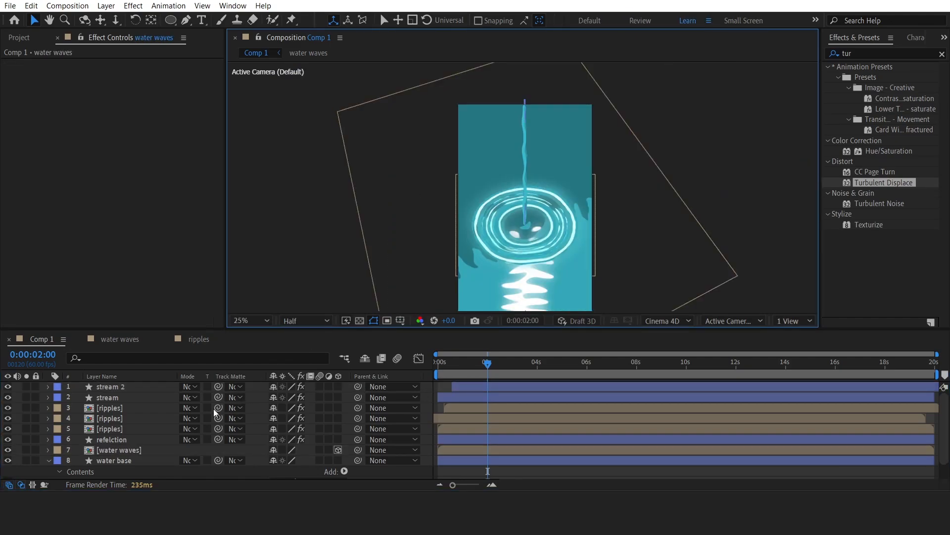
Duplicate the white ripples layer and shrink the copy into small rings centred at the base of the stream.
click(111, 418)
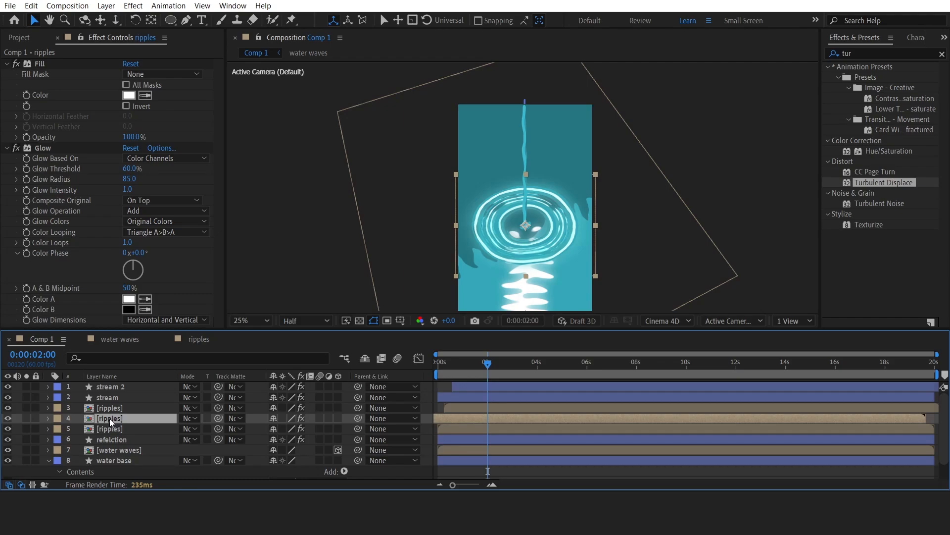
key(ctrl+d)
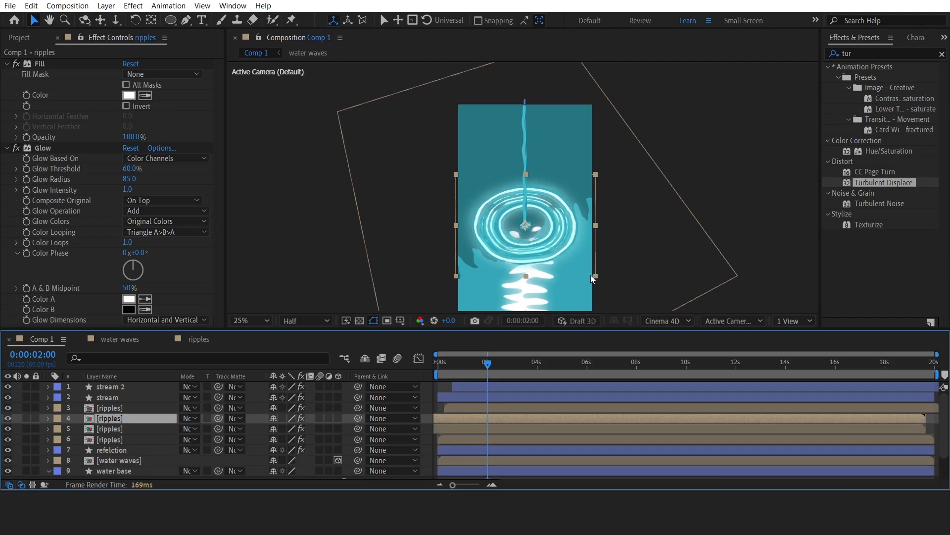
key(period)
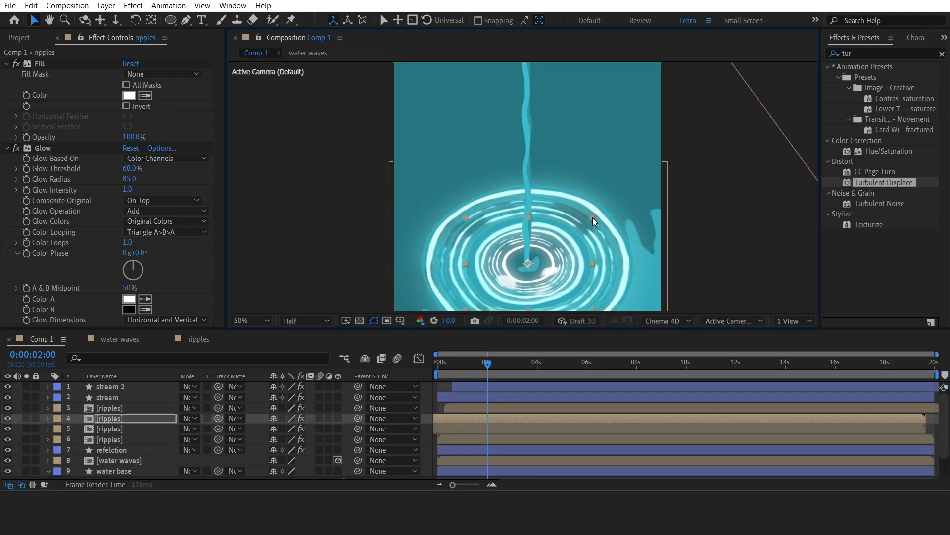
key(period)
drag(574, 251, 562, 141)
drag(647, 139, 575, 193)
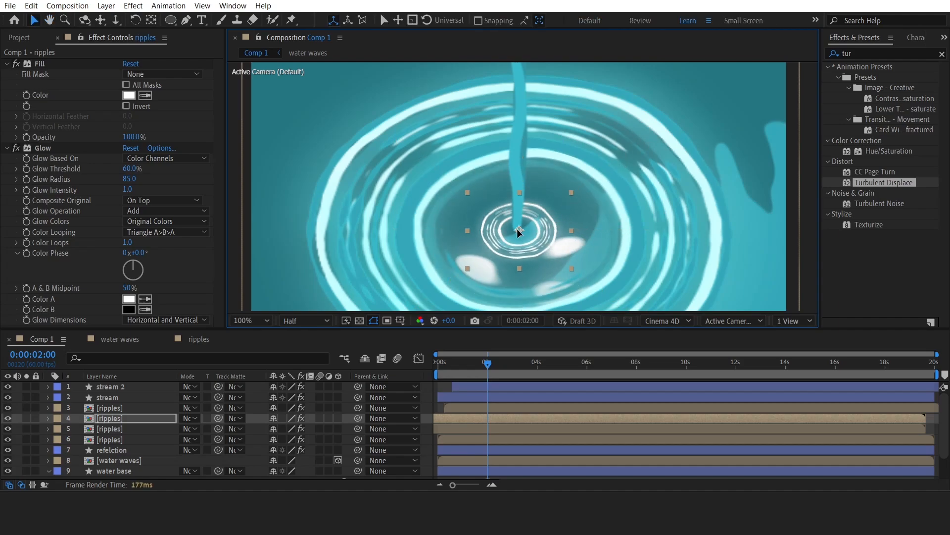
drag(519, 232, 518, 231)
key(comma)
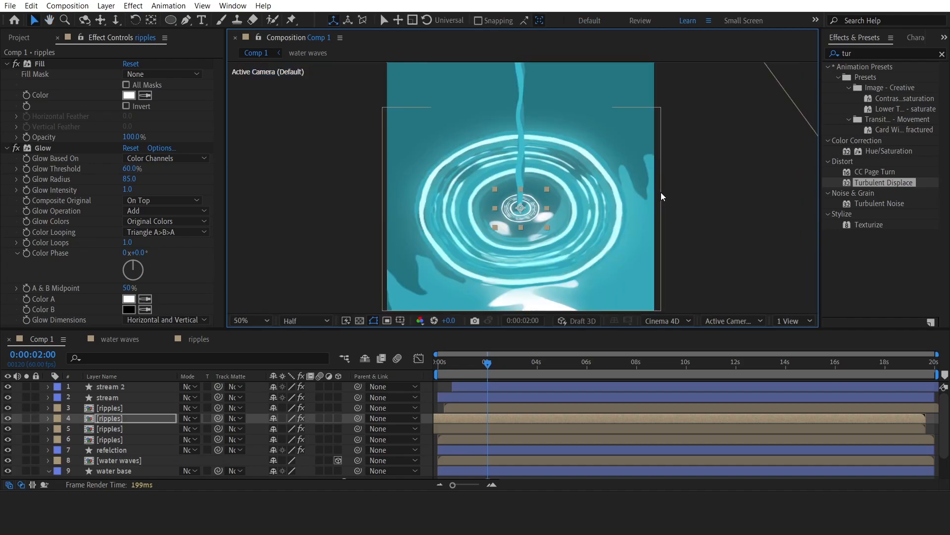
click(713, 194)
key(comma)
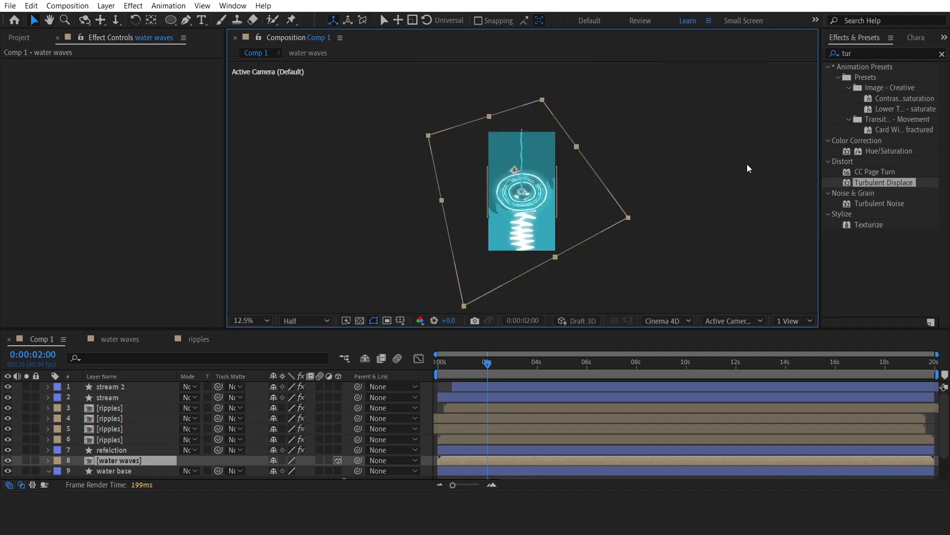
With no layer selected, set the Rectangle tool to no stroke and a solid white fill.
click(700, 158)
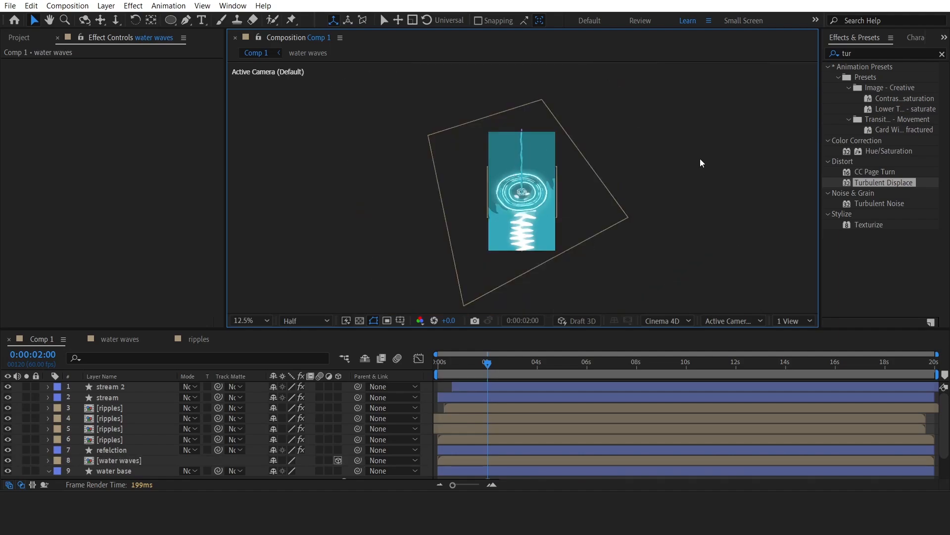
click(171, 20)
click(224, 23)
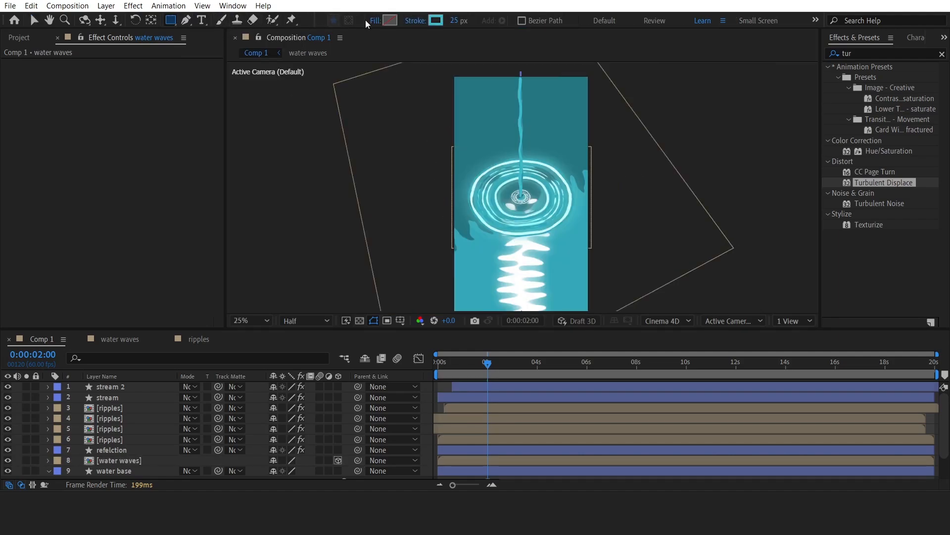
click(415, 20)
click(276, 210)
click(318, 280)
click(376, 20)
click(291, 209)
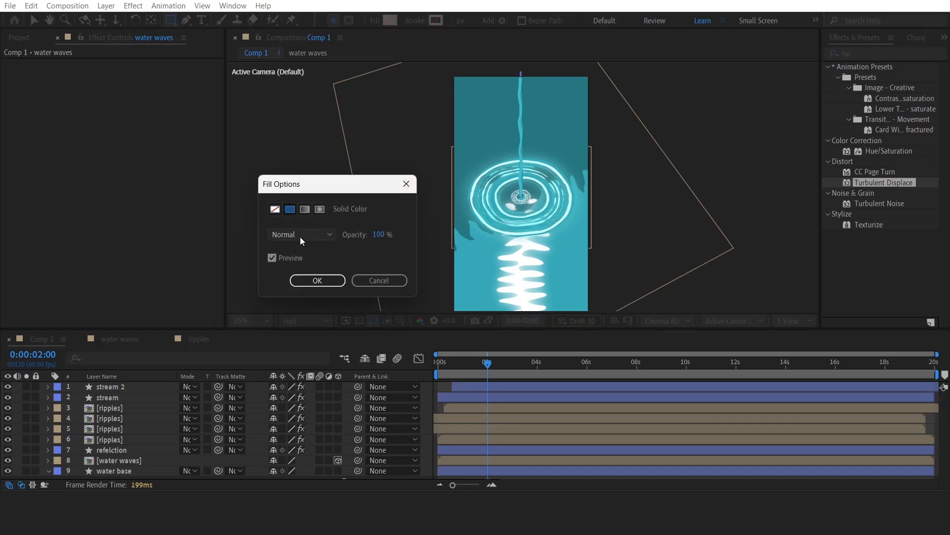
click(318, 280)
click(390, 21)
drag(556, 285, 539, 256)
click(822, 264)
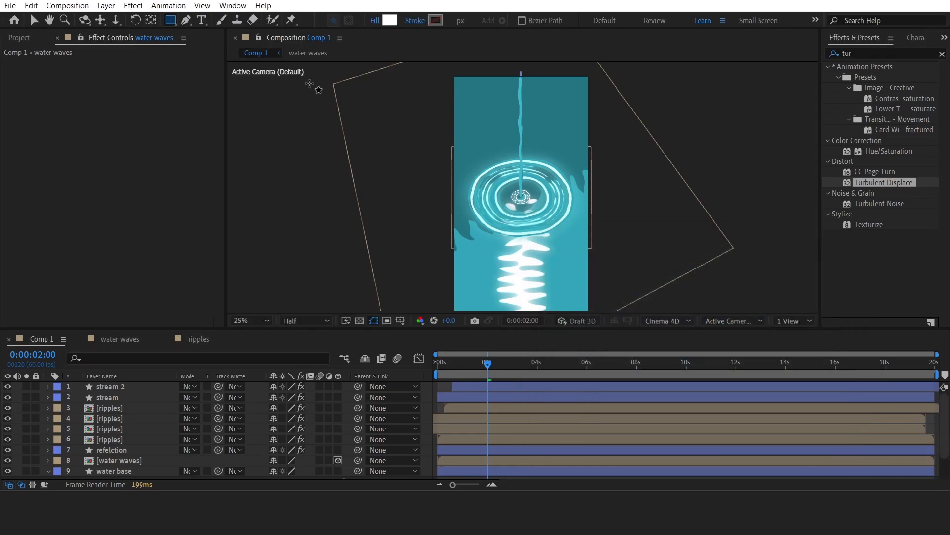
Create a white rectangle shape layer filling the whole composition frame and rename it bubbles.
double_click(171, 20)
right_click(101, 386)
click(131, 392)
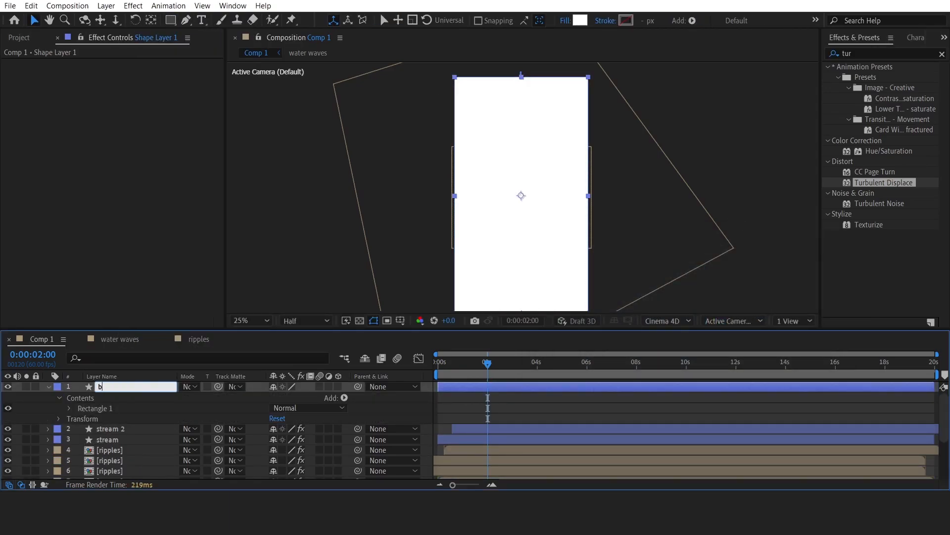
text(bubbles)
key(Return)
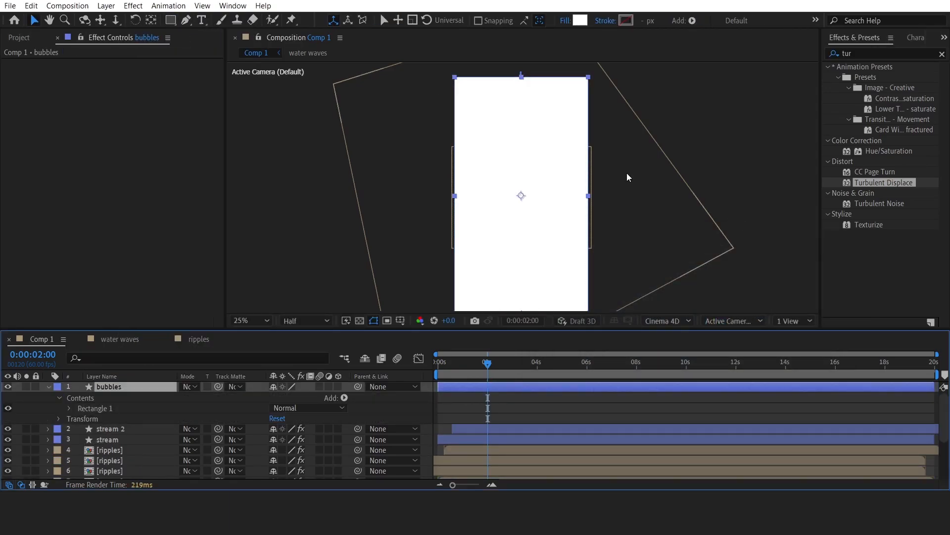
Apply the CC Mr. Mercury effect to the bubbles layer with Radius X 3.2 and Radius Y 0.
click(870, 53)
text(ercu)
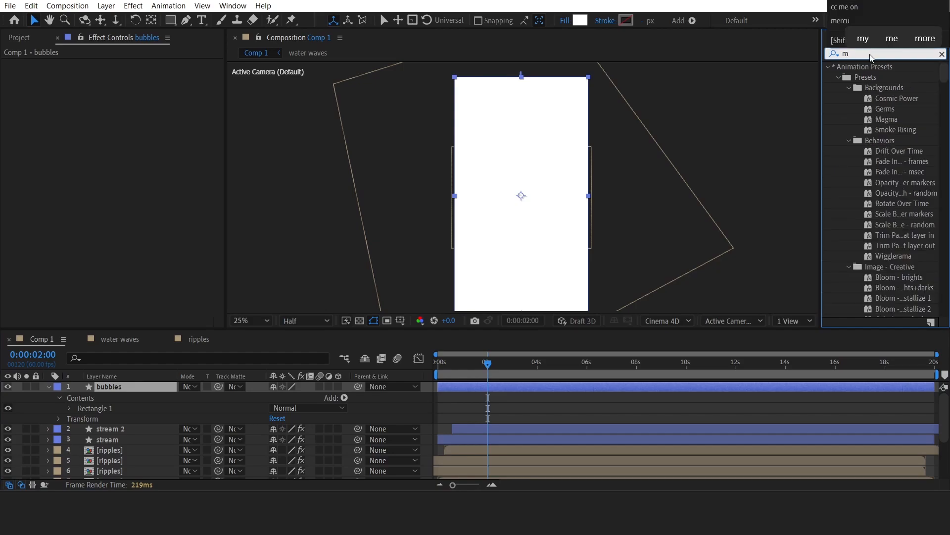
drag(867, 77, 117, 386)
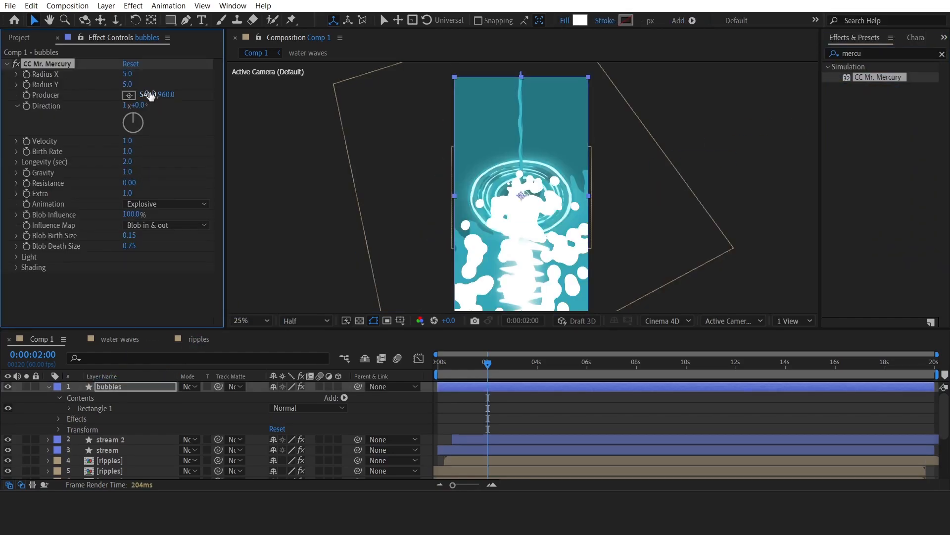
click(128, 74)
text(3.2)
click(127, 84)
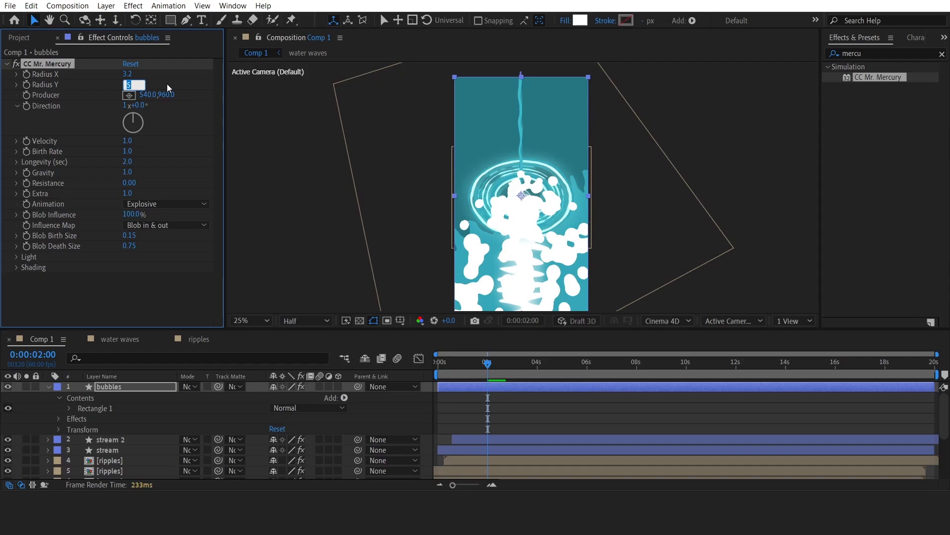
text(0)
click(200, 127)
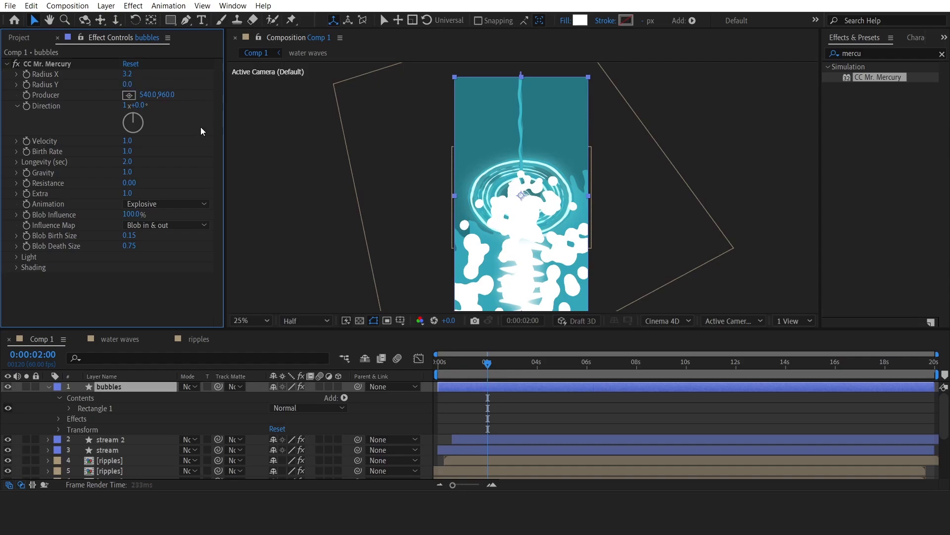
Place the CC Mr. Mercury Producer point at the base of the stream, at about 536, 974.
key(/)
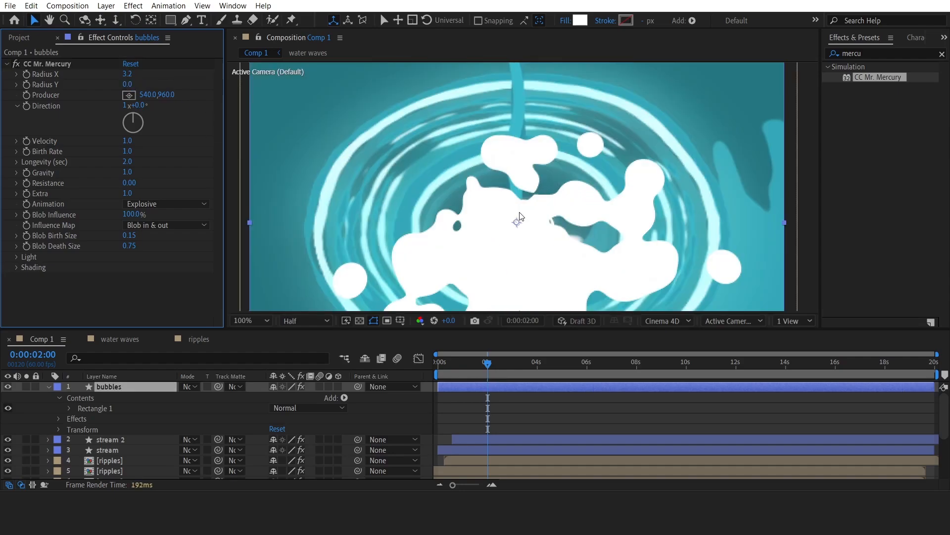
click(130, 97)
click(515, 222)
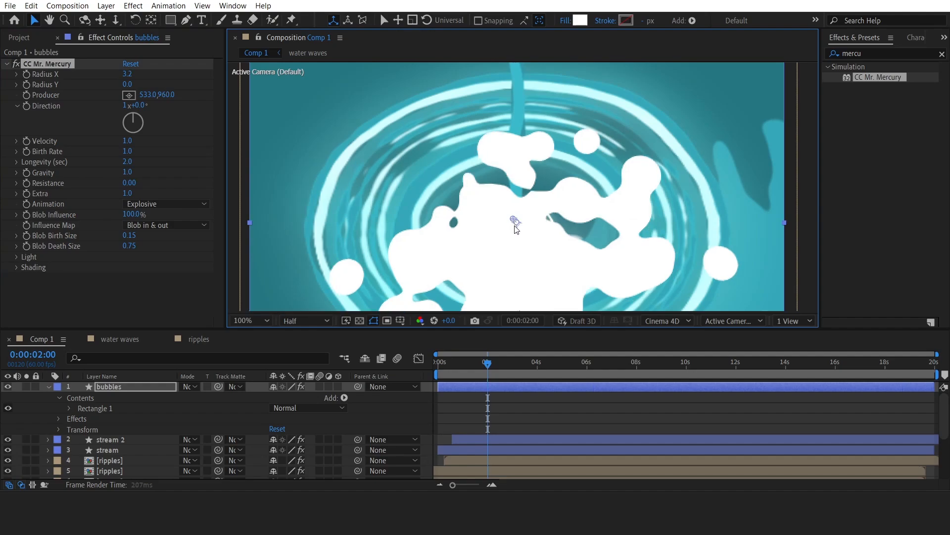
mouse_move(515, 226)
mouse_down()
mouse_move(513, 263)
mouse_move(516, 233)
mouse_up()
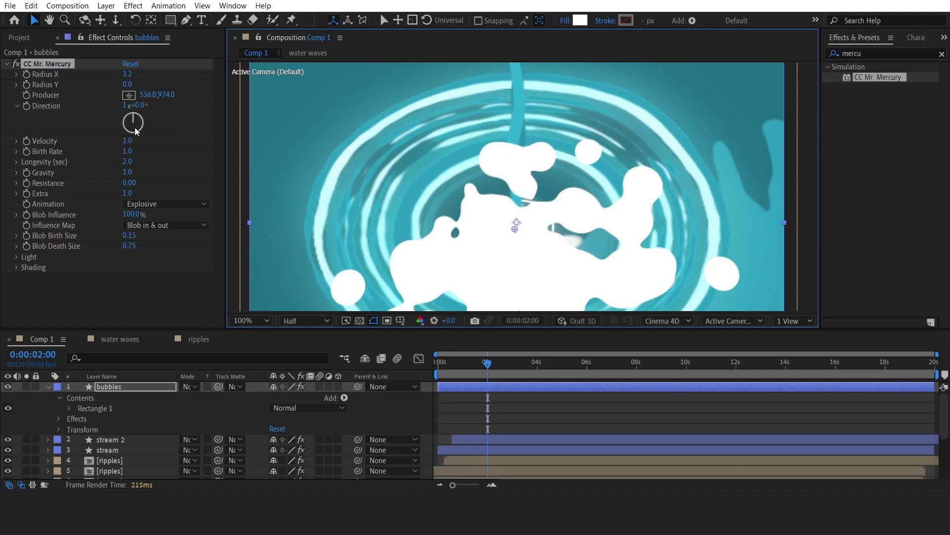
Set the CC Mr. Mercury Velocity to 0.1, Birth Rate to 1.1 and Longevity to 1 second.
click(133, 140)
click(132, 141)
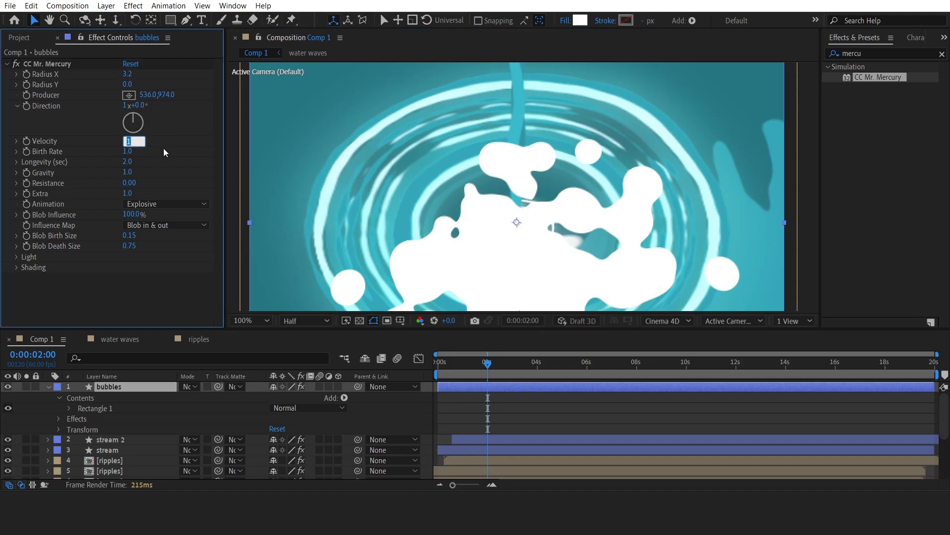
text(0.1)
key(Return)
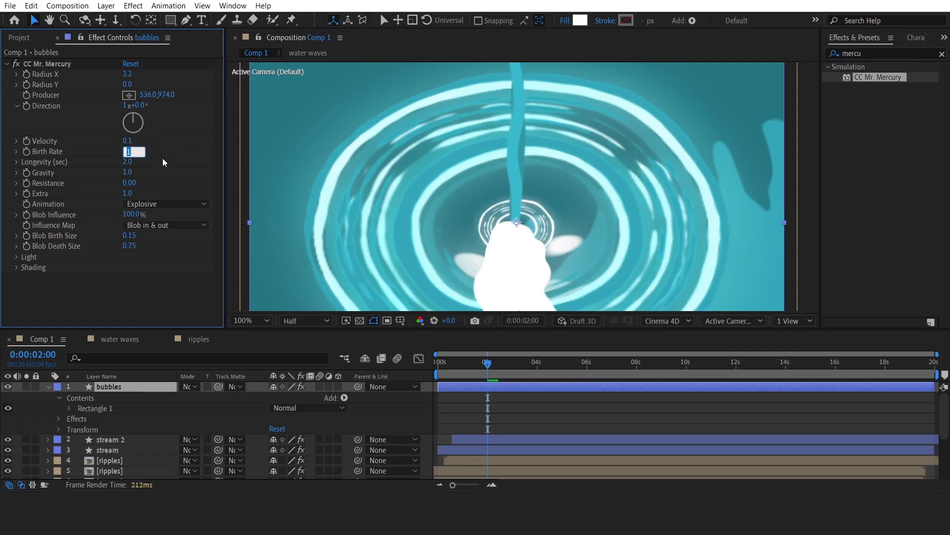
text(1)
key(Tab)
text(1)
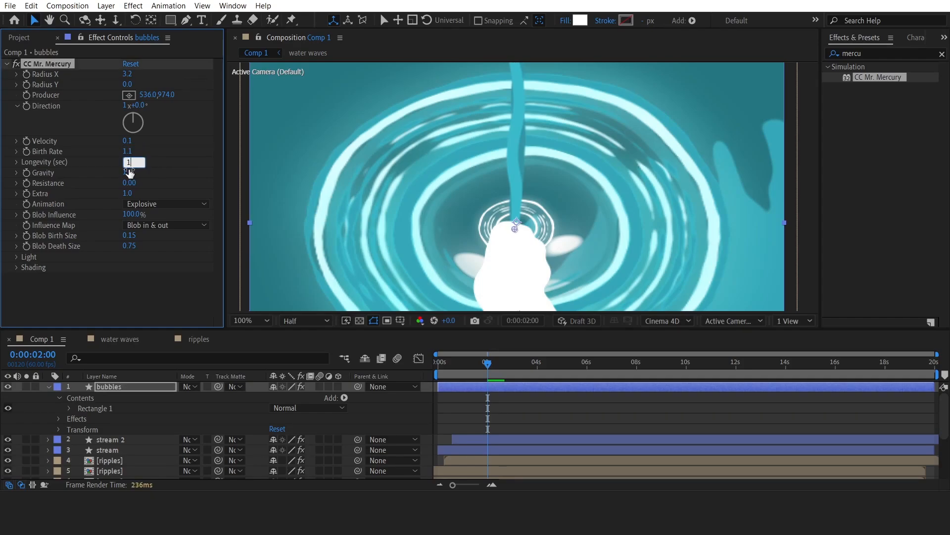
key(Tab)
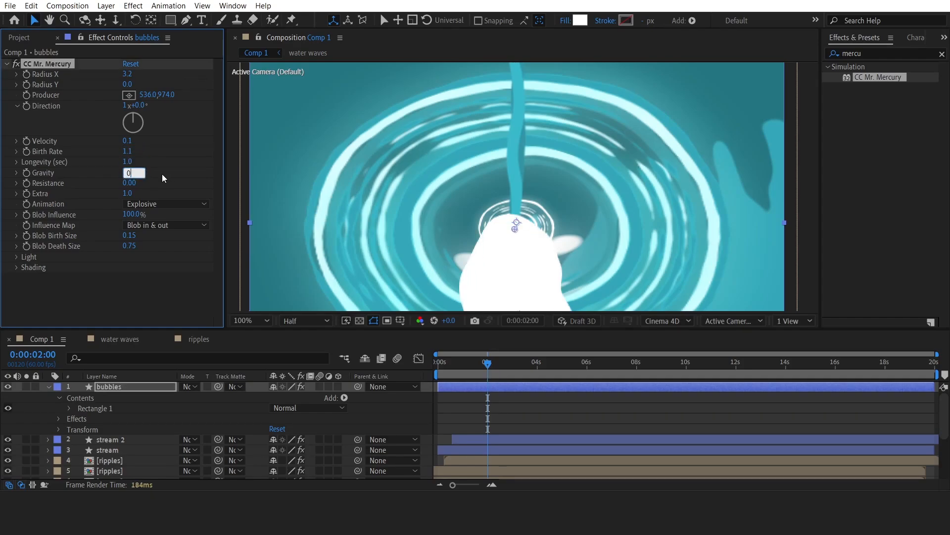
Set the CC Mr. Mercury Gravity to 0, Extra to 0.4 and Animation to Direction.
key(Tab)
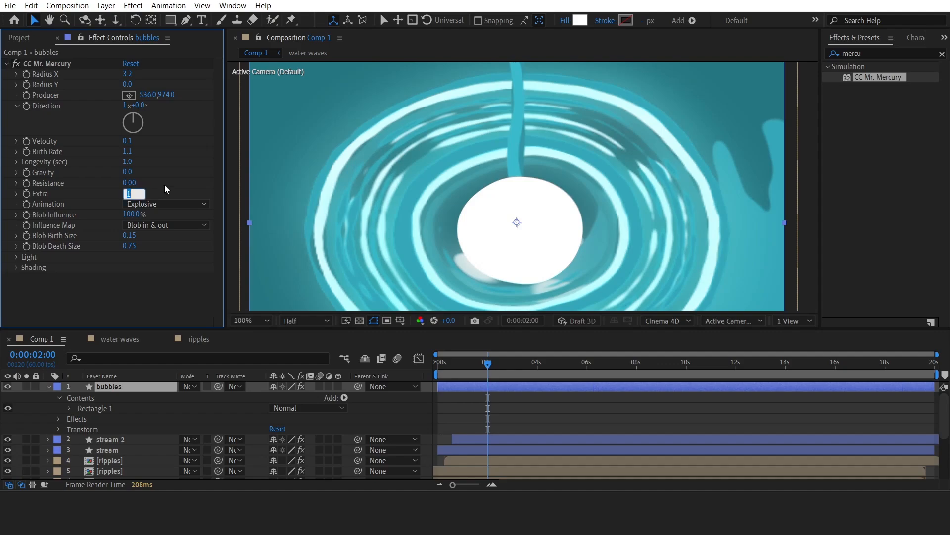
text(0.4)
key(Return)
click(166, 204)
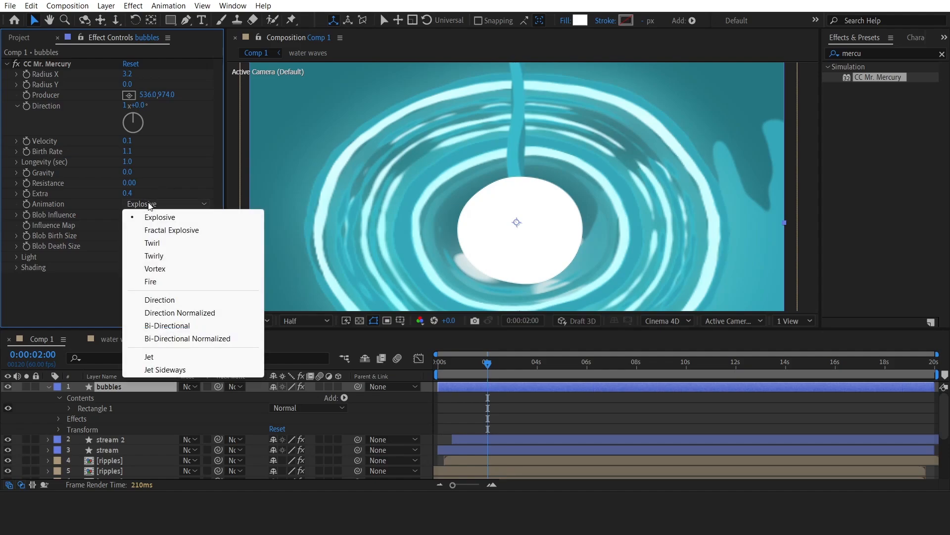
click(159, 299)
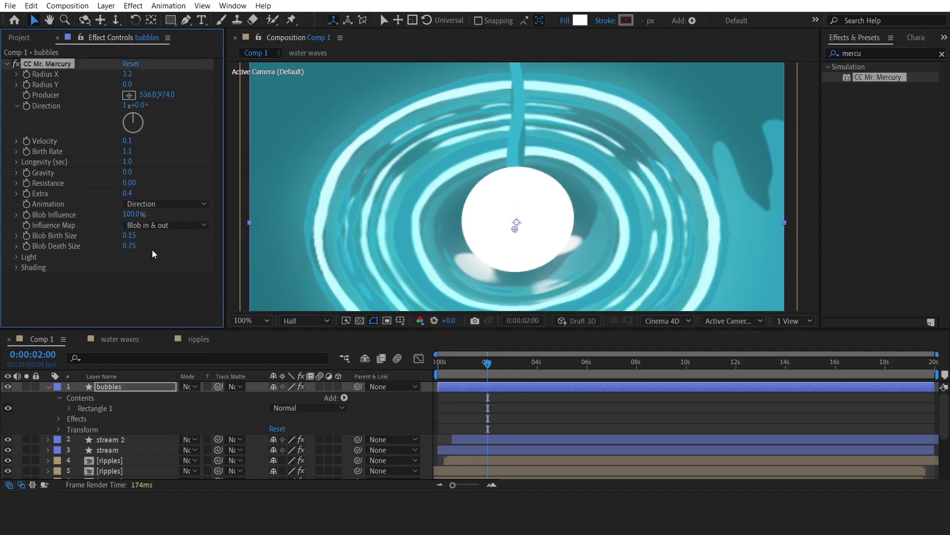
Set the bubbles' Blob Birth Size to 0.08 and Blob Death Size to 0.
click(129, 235)
text(0.08)
key(Tab)
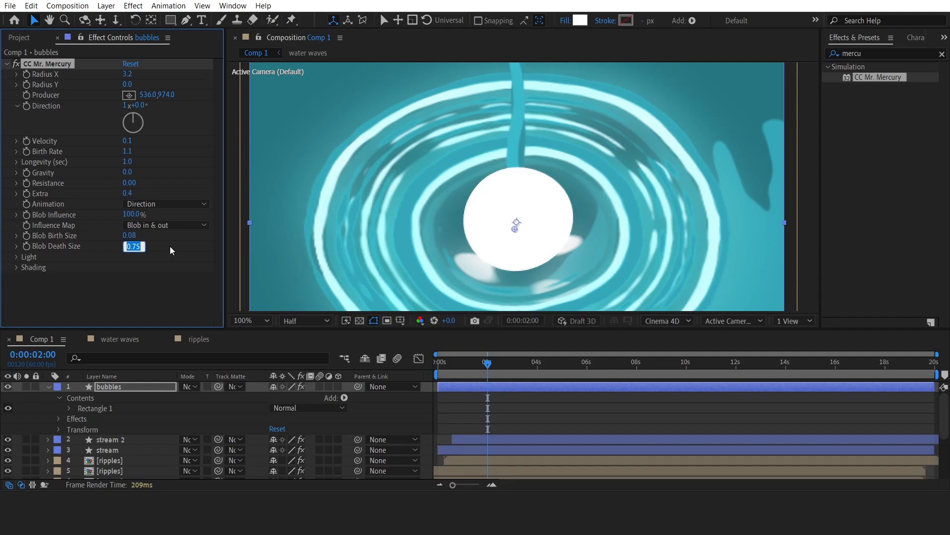
text(0)
key(Return)
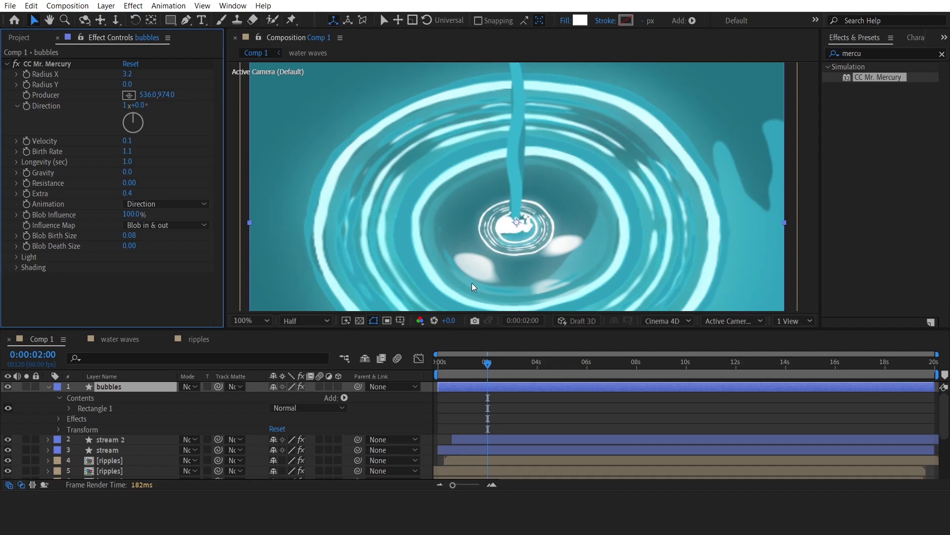
Add a Glow effect to the bubbles layer with a Glow Radius of 30.
scroll(530, 250, up, 1)
drag(528, 251, 530, 216)
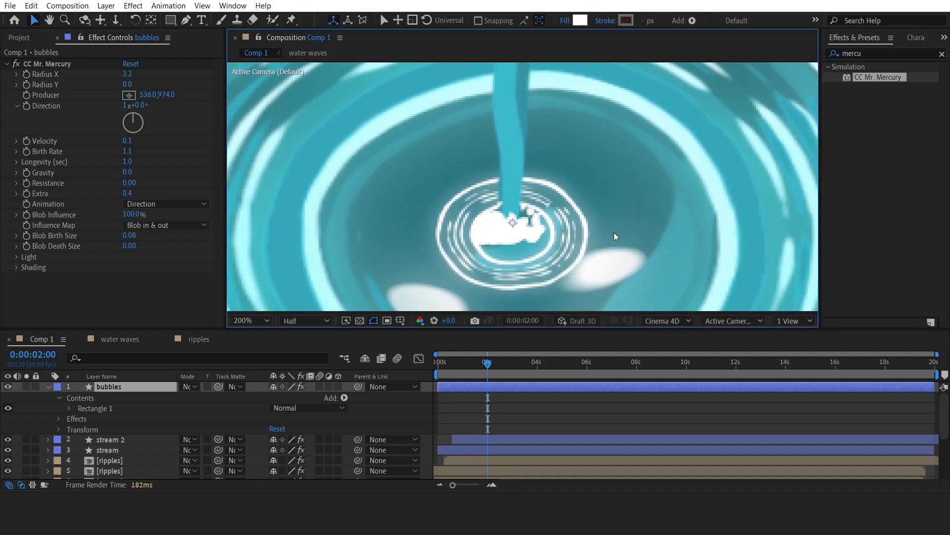
click(856, 53)
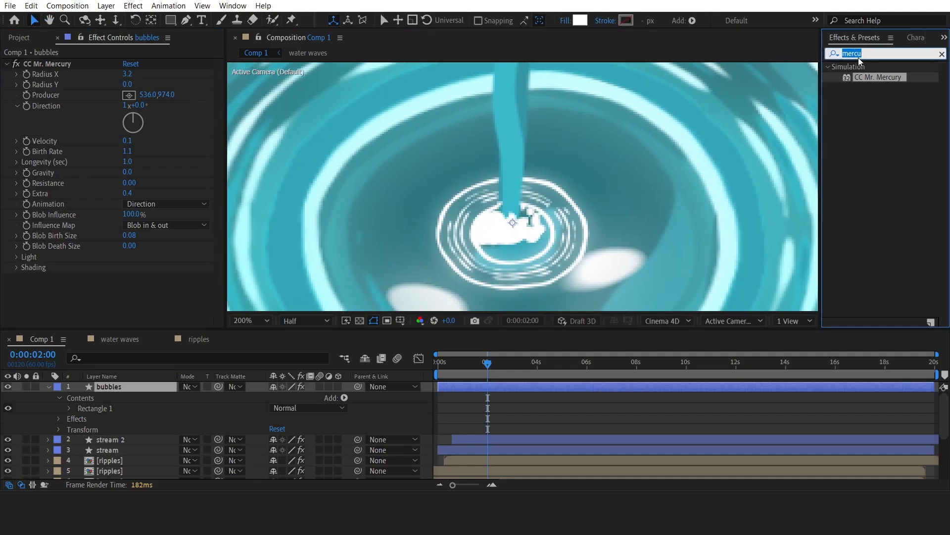
text(glow)
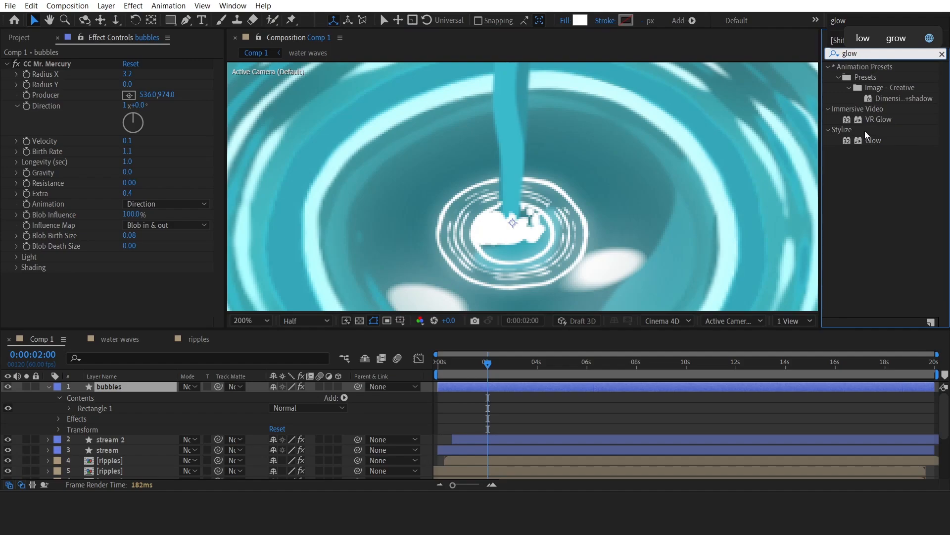
drag(873, 141, 105, 301)
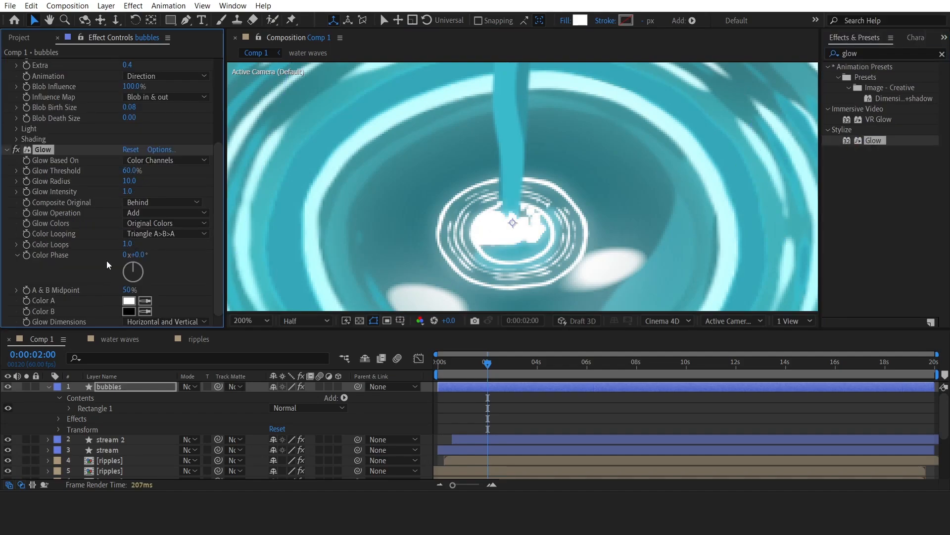
click(127, 181)
text(30)
click(170, 182)
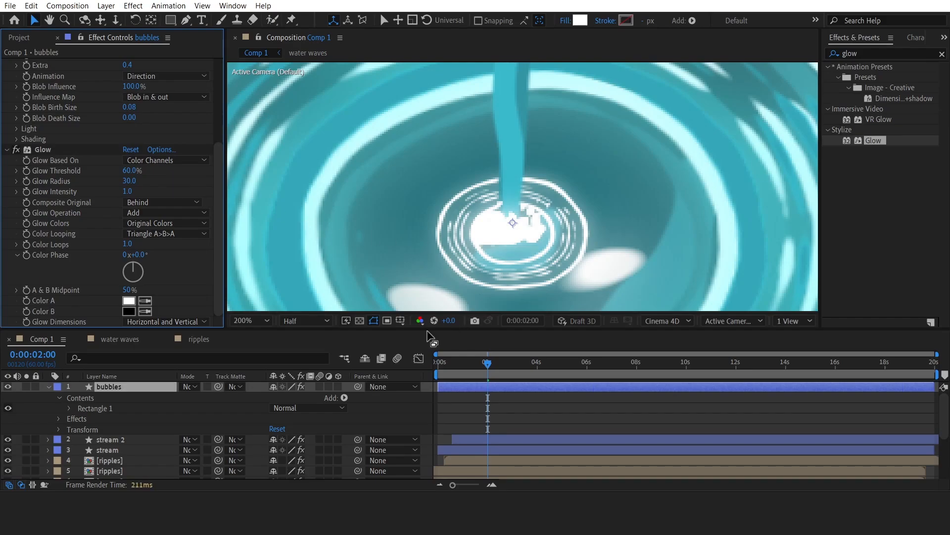
Check the full composition at 0:00:02:50, collapse the bubbles layer's properties and bring up the project's item list.
drag(487, 364, 509, 368)
scroll(523, 237, down, 5)
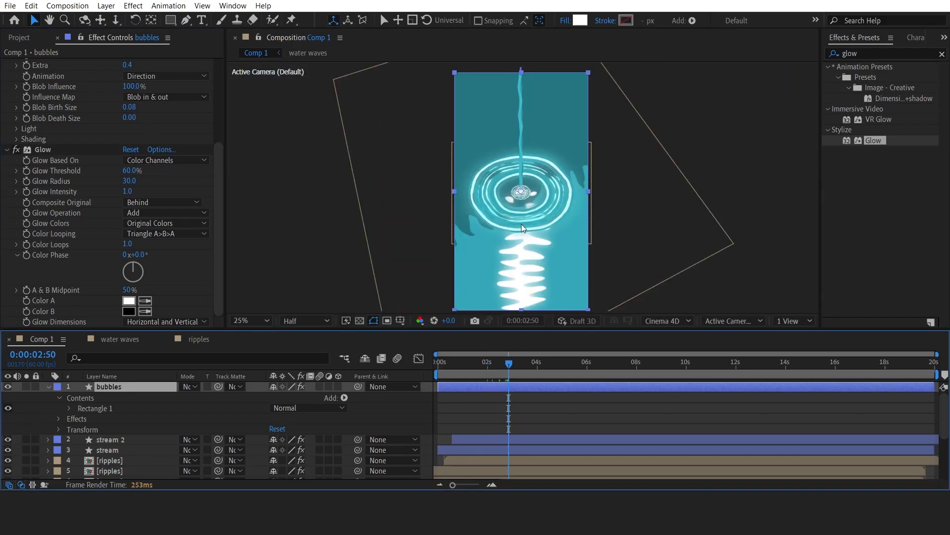
click(692, 143)
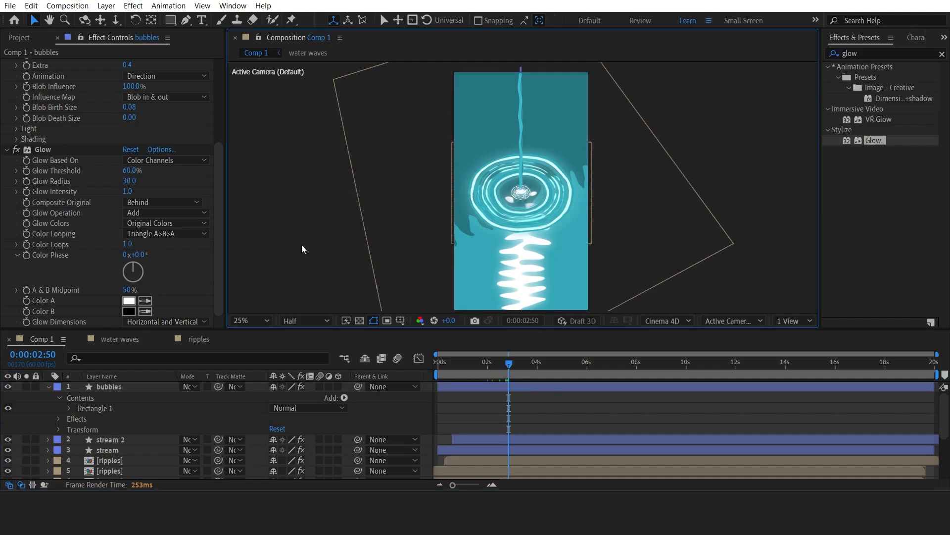
click(49, 387)
click(20, 37)
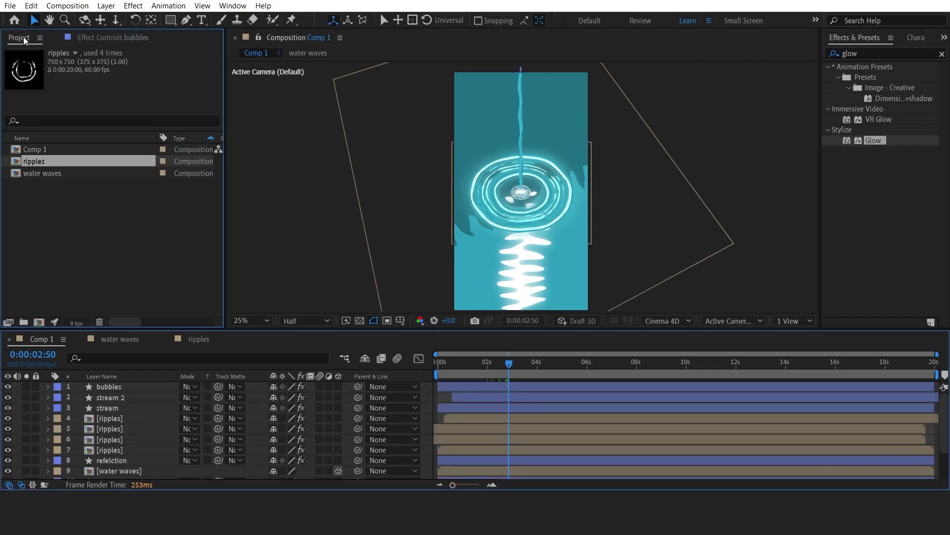
click(127, 263)
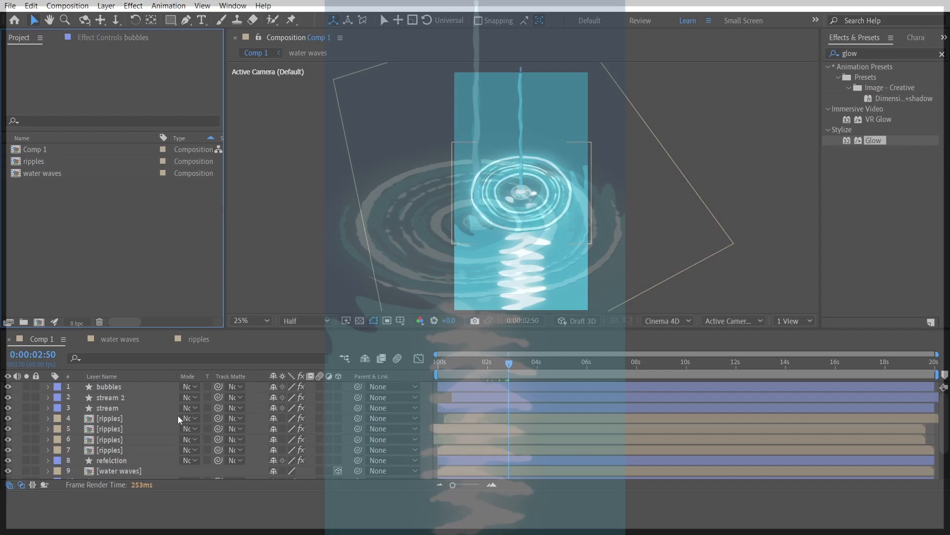